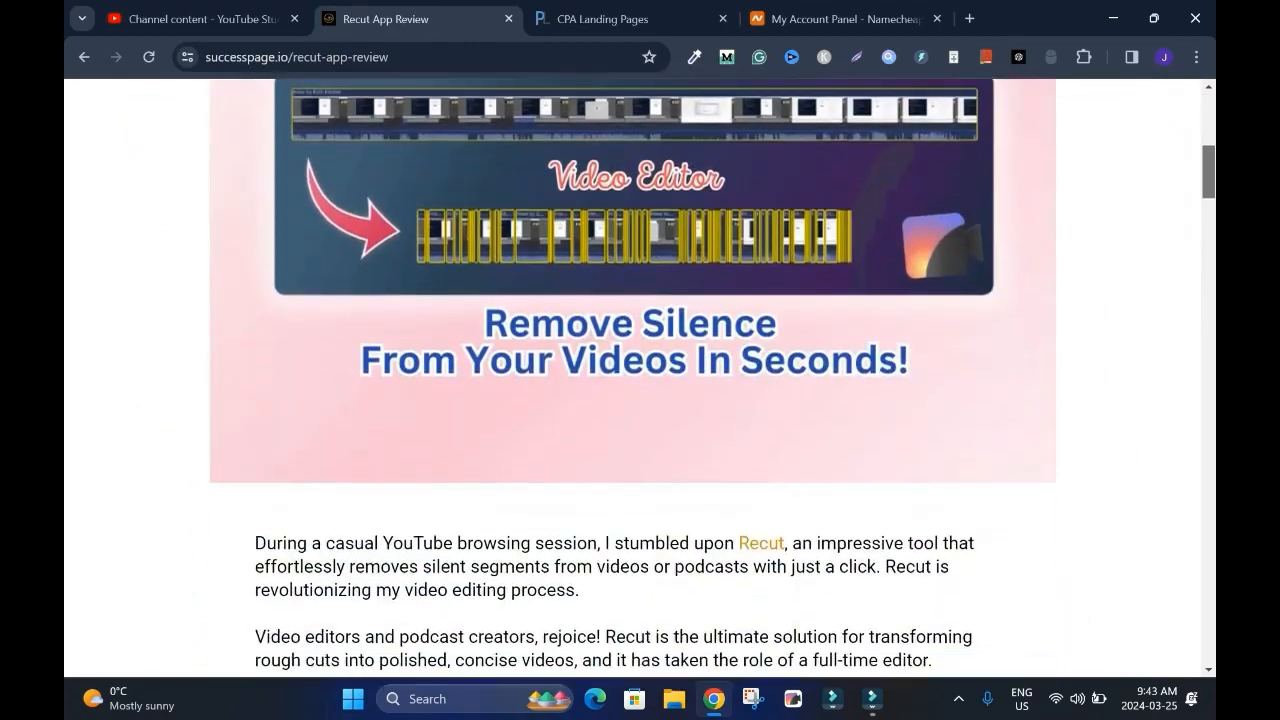
Look through the Recut App review page, including its offer section, embedded screenshot and disclaimer.
{"action": "mouse_move", "coordinate": [1209, 238]}
{"action": "left_mouse_down"}
{"action": "mouse_move", "coordinate": [1209, 250]}
{"action": "mouse_move", "coordinate": [1209, 220]}
{"action": "left_mouse_up"}
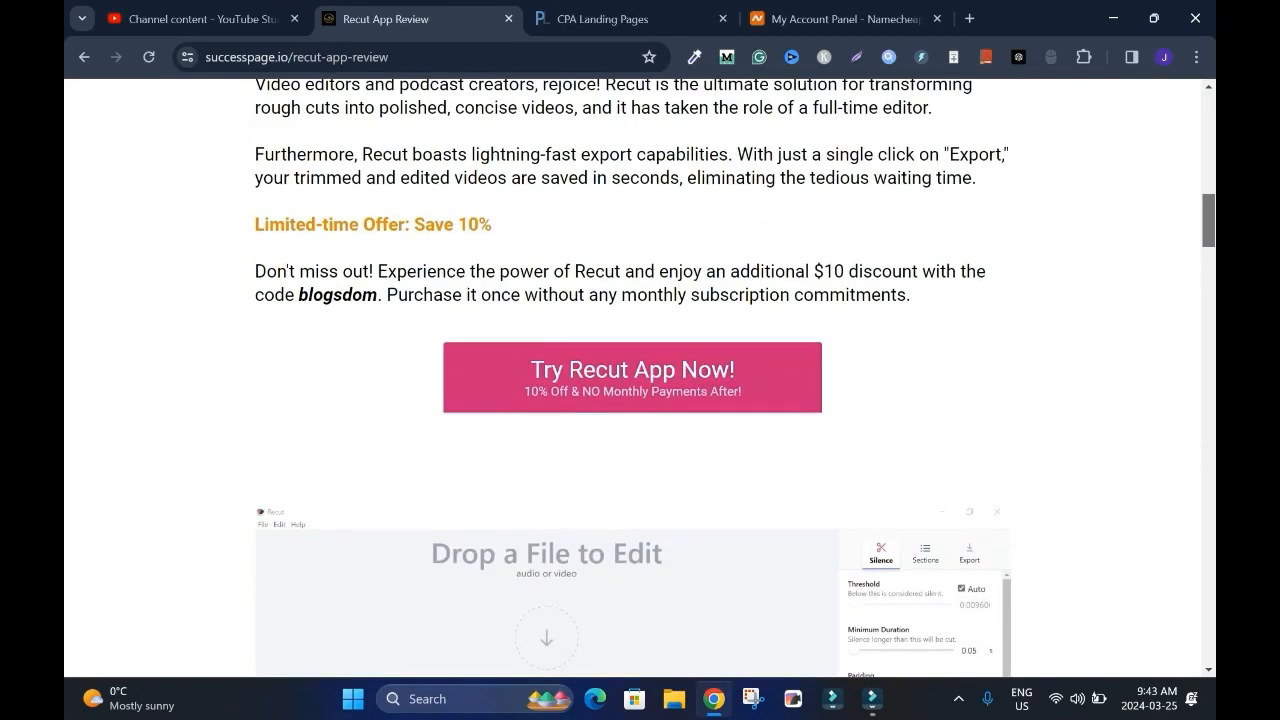
{"action": "scroll", "coordinate": [640, 380], "scroll_direction": "down", "scroll_amount": 5}
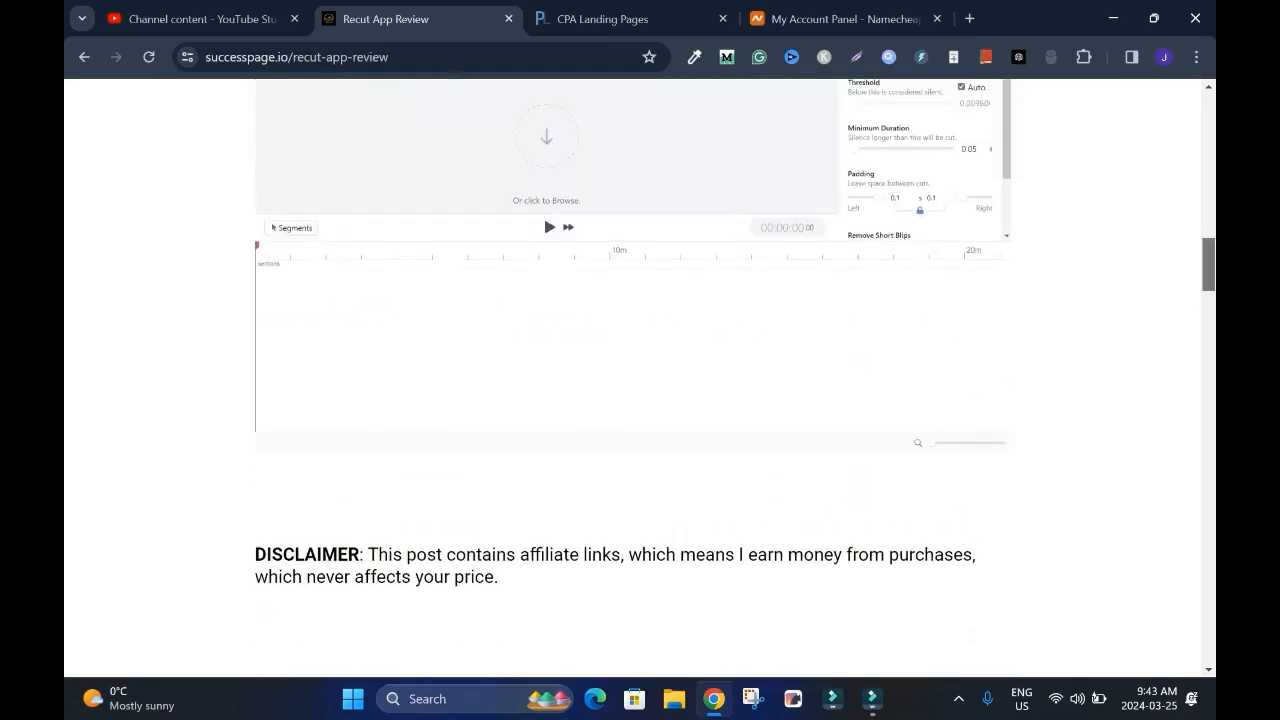
{"action": "left_click_drag", "start_coordinate": [1209, 265], "coordinate": [1209, 599]}
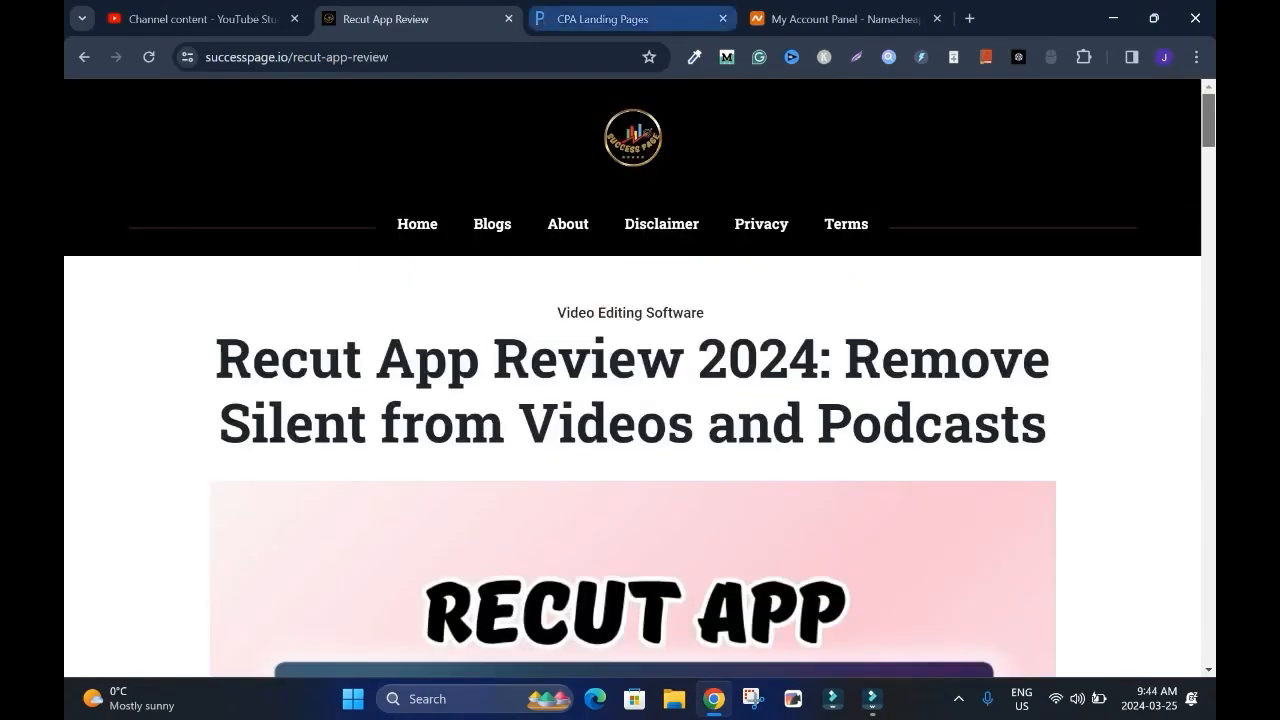
Switch to PureLander and examine the mobile landing page templates on the first page of the gallery.
{"action": "left_click", "coordinate": [622, 19]}
{"action": "mouse_move", "coordinate": [1209, 170]}
{"action": "left_mouse_down"}
{"action": "mouse_move", "coordinate": [1209, 238]}
{"action": "mouse_move", "coordinate": [1209, 168]}
{"action": "left_mouse_up"}
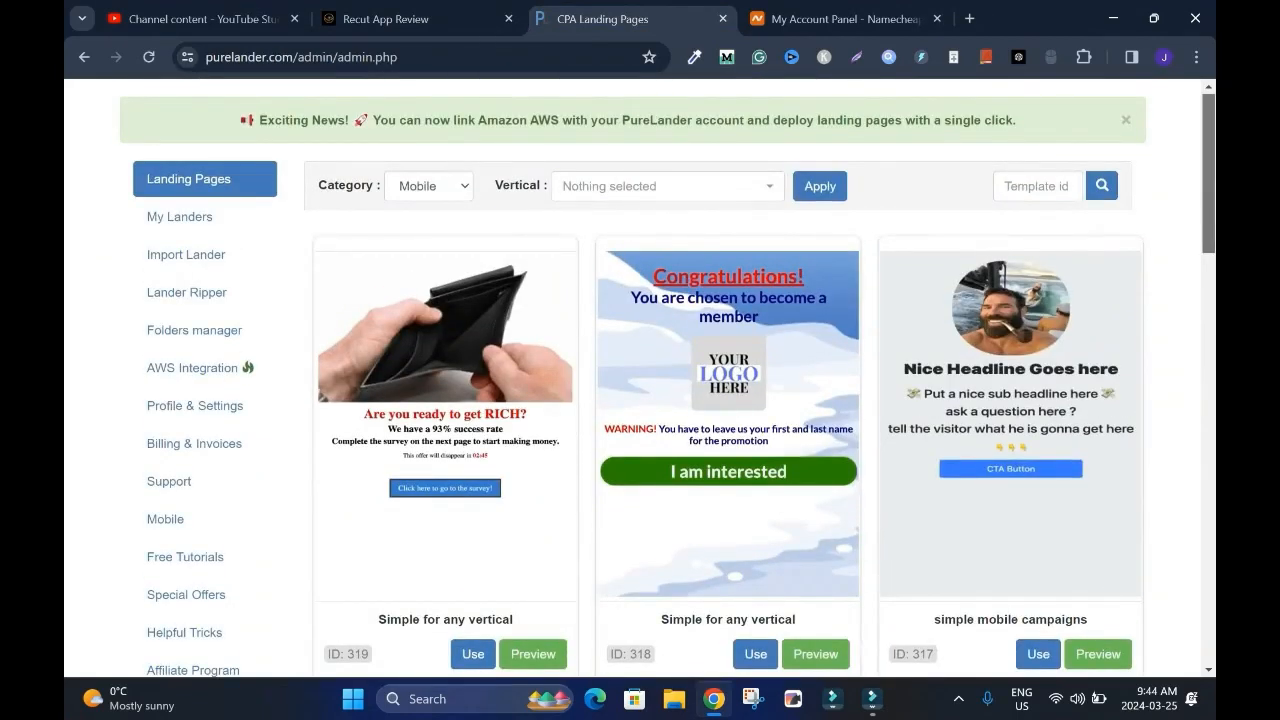
{"action": "left_click_drag", "start_coordinate": [1209, 170], "coordinate": [1209, 401]}
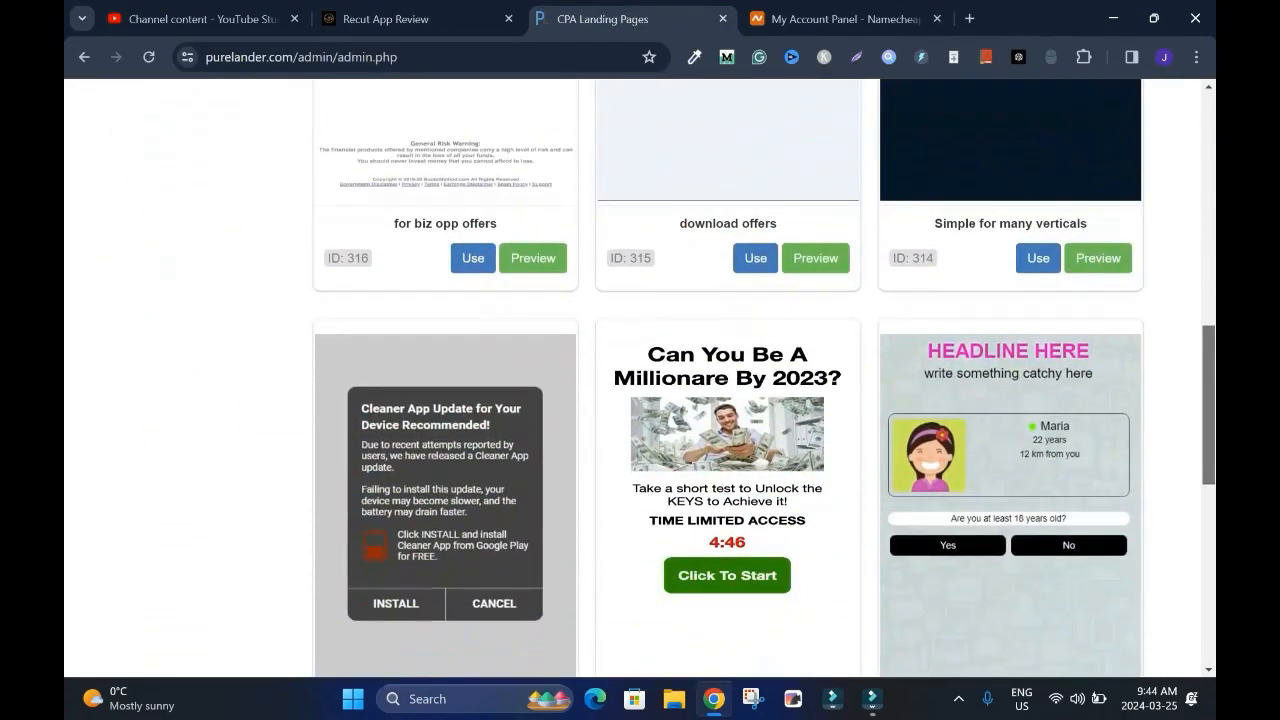
{"action": "scroll", "coordinate": [733, 352], "scroll_direction": "down", "scroll_amount": 6}
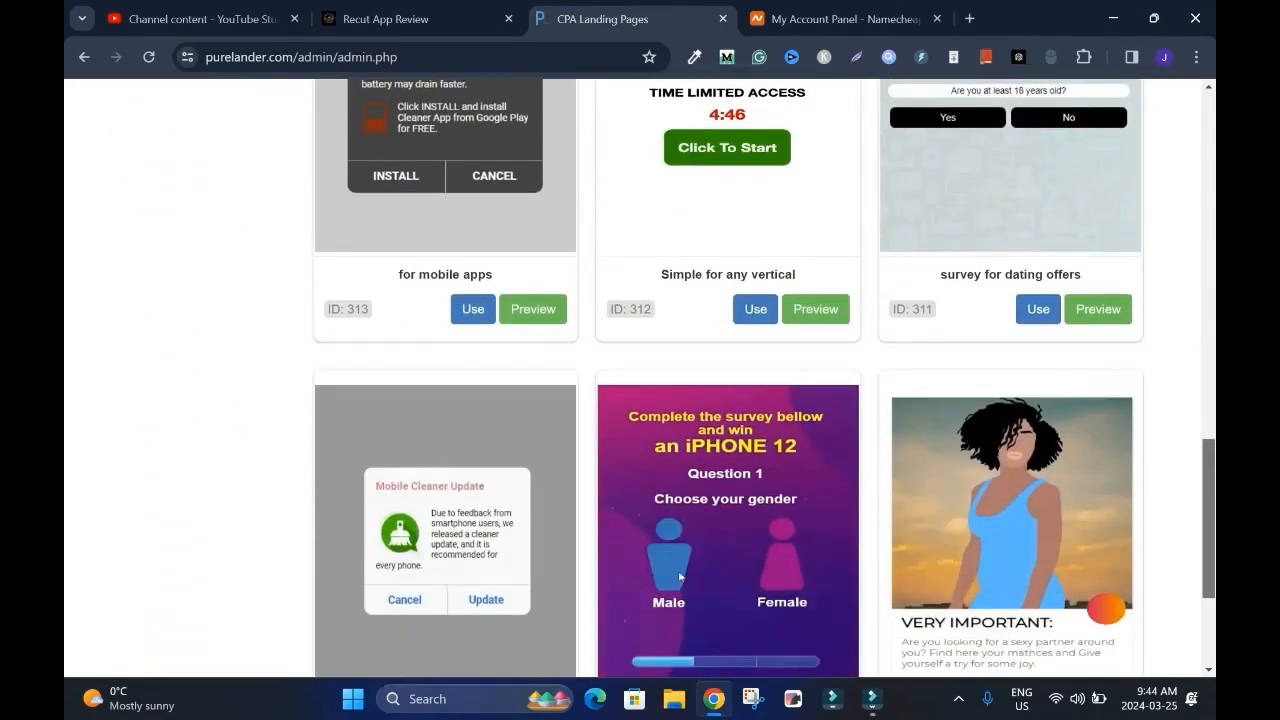
{"action": "scroll", "coordinate": [733, 352], "scroll_direction": "up", "scroll_amount": 15}
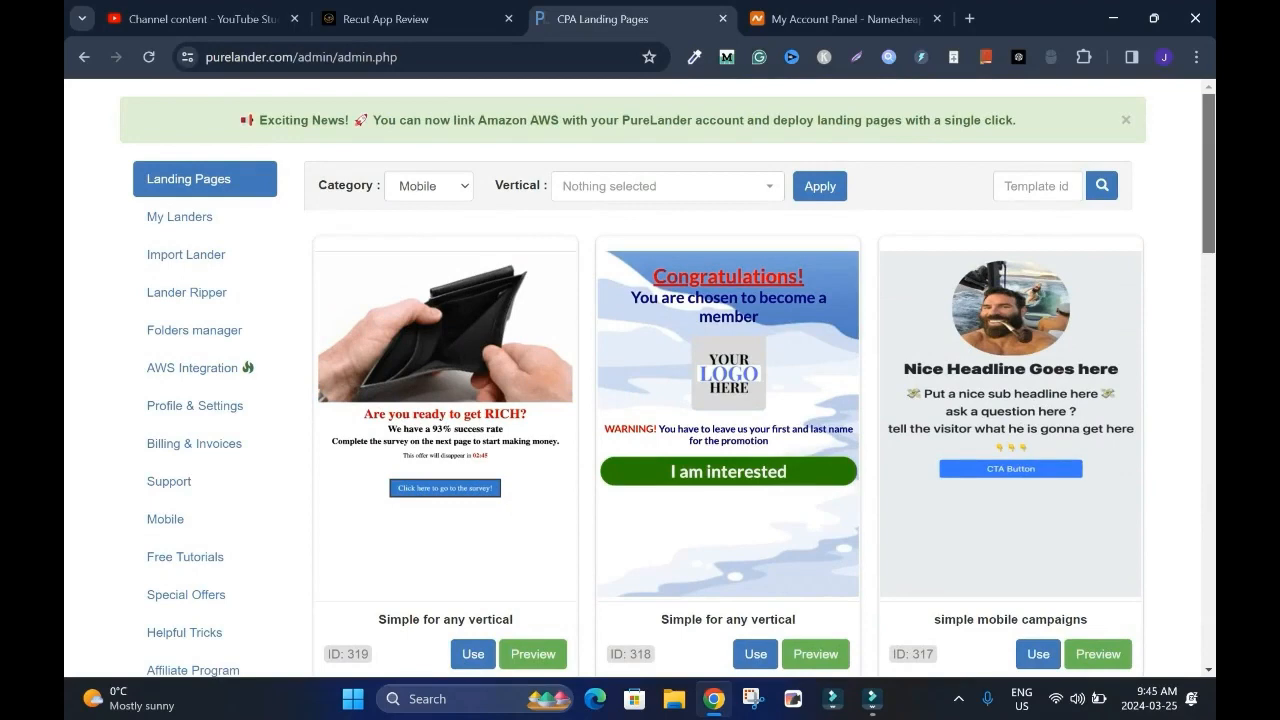
{"action": "scroll", "coordinate": [640, 378], "scroll_direction": "down", "scroll_amount": 4}
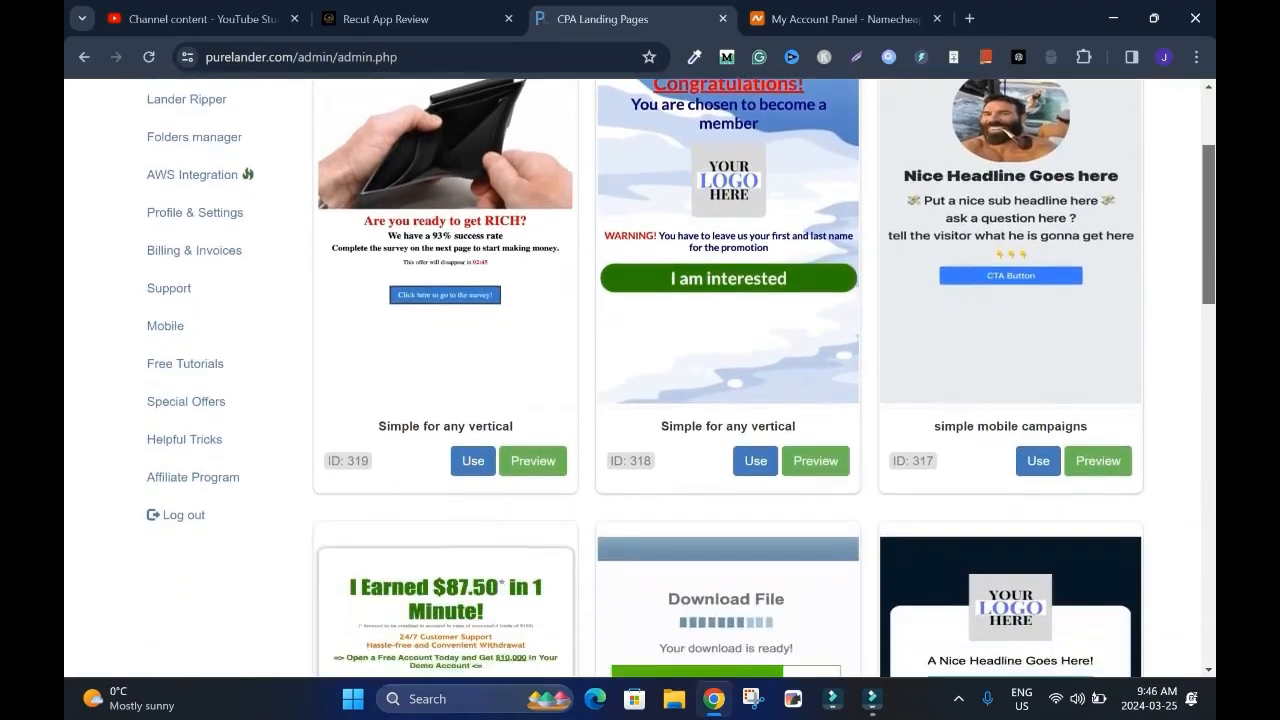
{"action": "scroll", "coordinate": [681, 378], "scroll_direction": "down", "scroll_amount": 4}
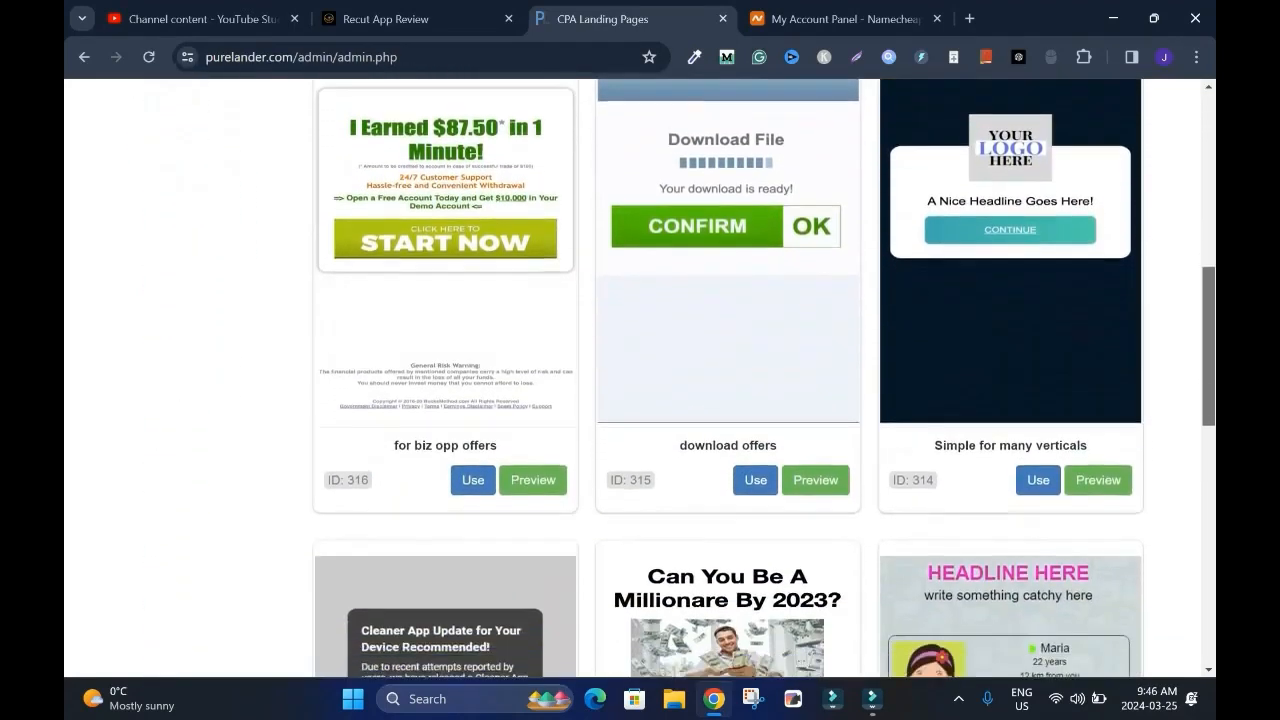
{"action": "scroll", "coordinate": [691, 575], "scroll_direction": "down", "scroll_amount": 5}
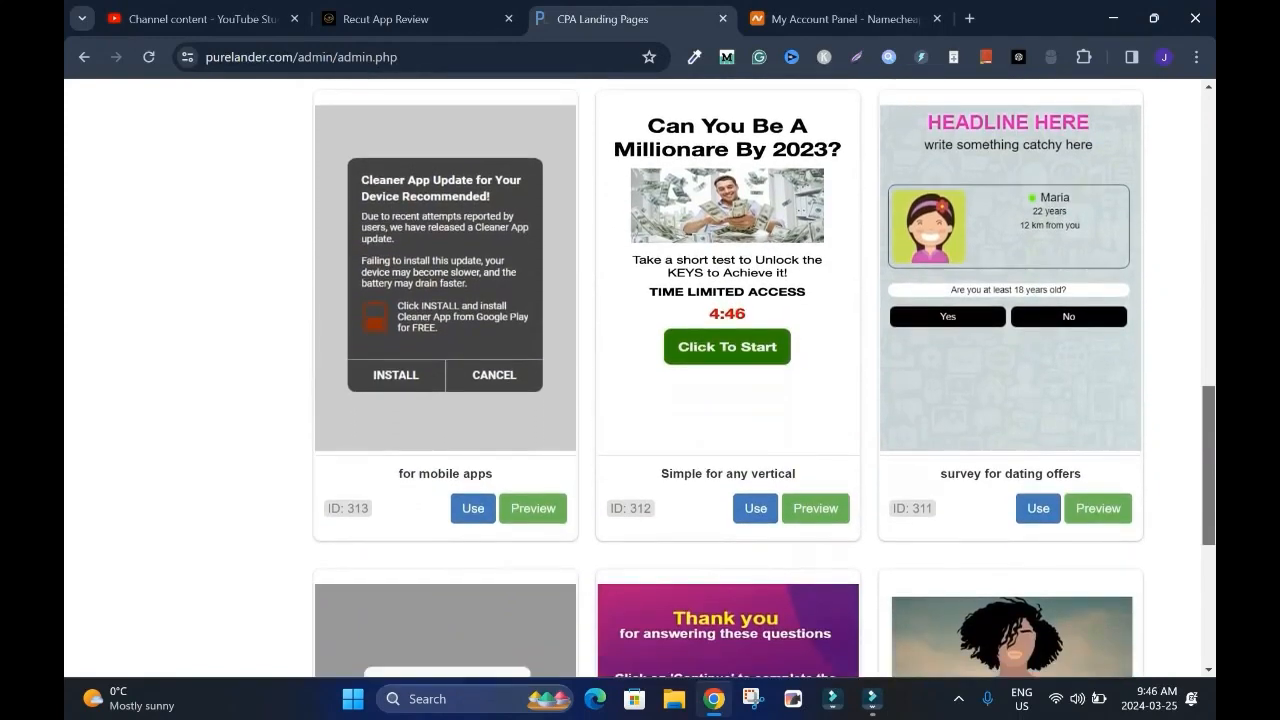
{"action": "scroll", "coordinate": [690, 575], "scroll_direction": "down", "scroll_amount": 3}
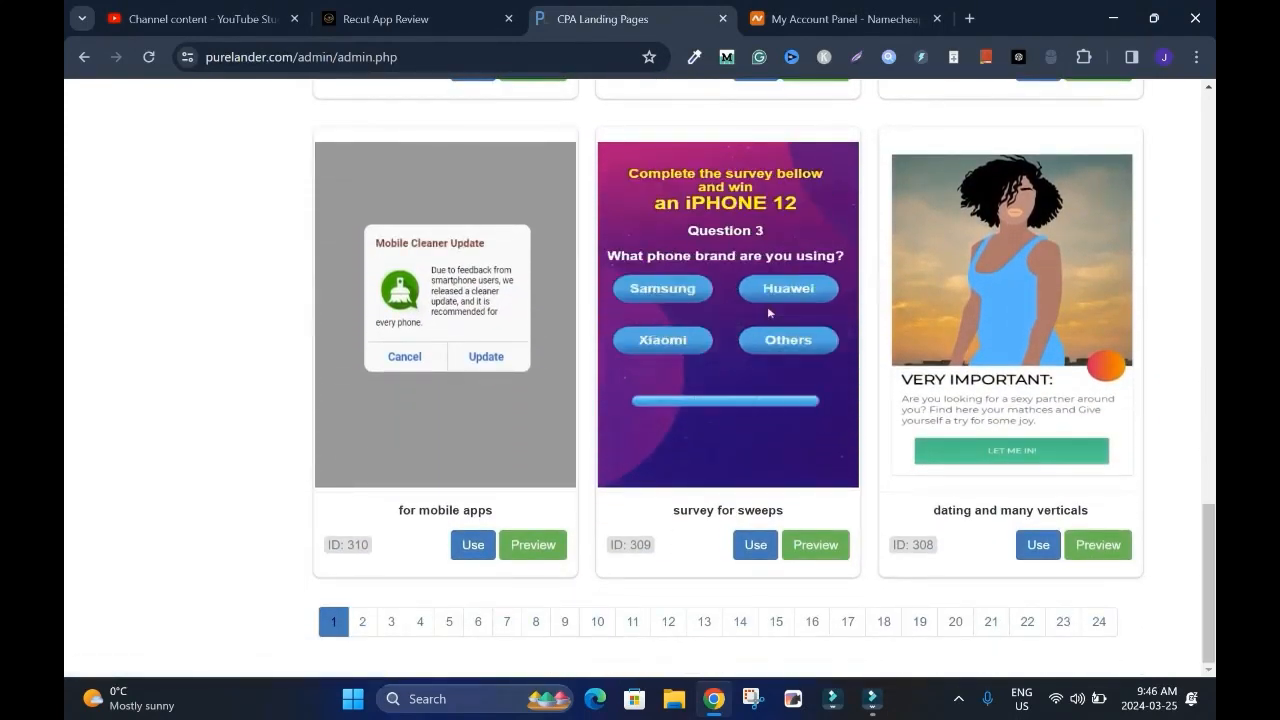
{"action": "scroll", "coordinate": [767, 306], "scroll_direction": "up", "scroll_amount": 6}
{"action": "scroll", "coordinate": [668, 382], "scroll_direction": "up", "scroll_amount": 7}
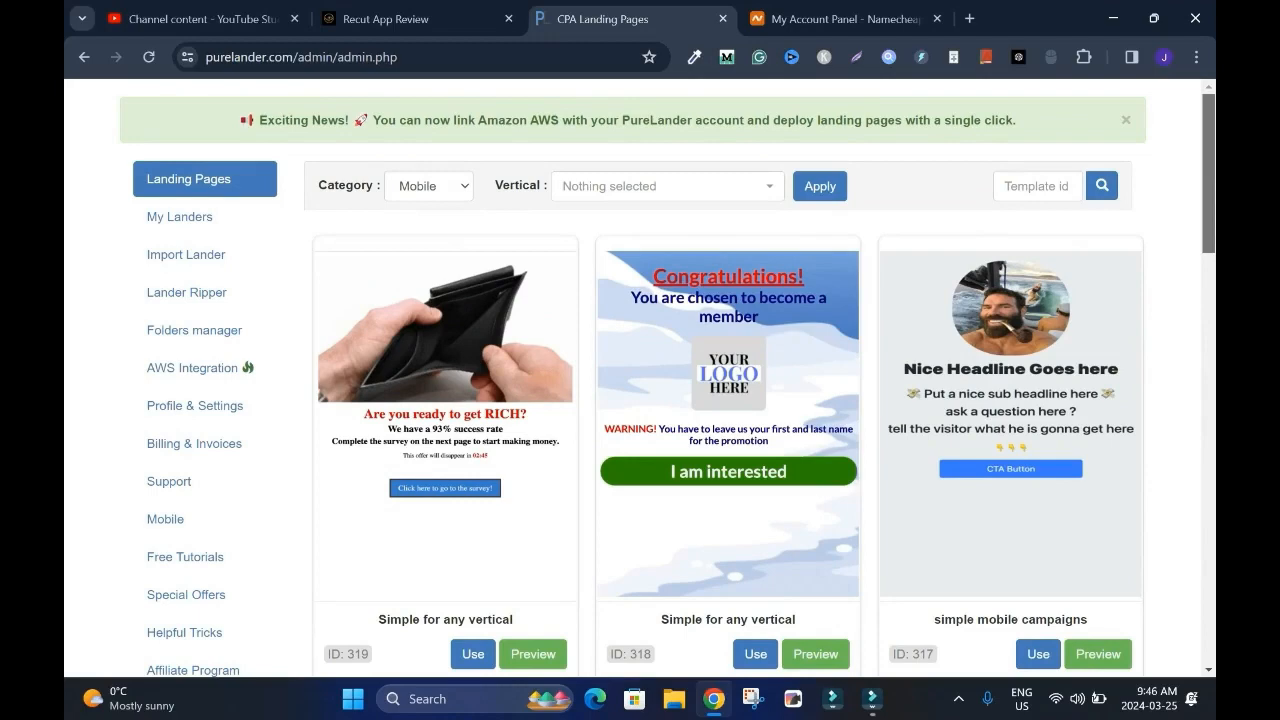
Copy the web address of the Recut App review page and return to PureLander.
{"action": "left_click", "coordinate": [424, 19]}
{"action": "left_click_drag", "start_coordinate": [461, 57], "coordinate": [205, 57]}
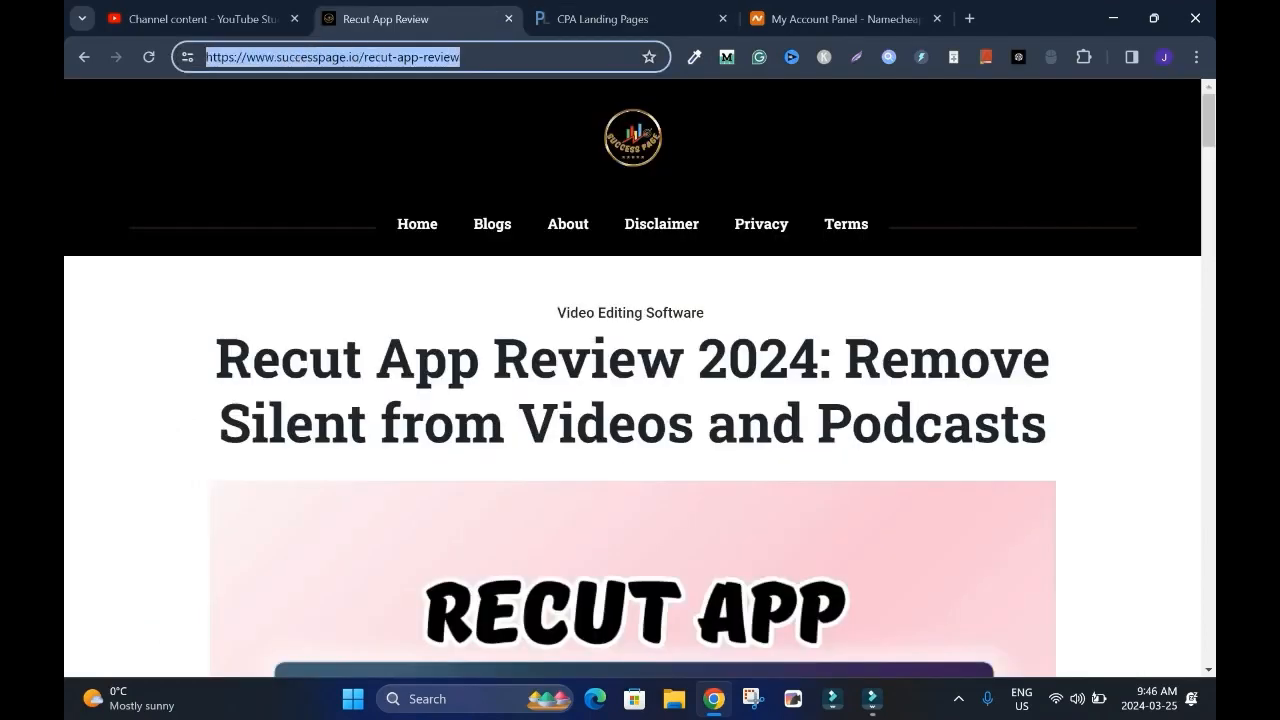
{"action": "right_click", "coordinate": [292, 58]}
{"action": "left_click", "coordinate": [346, 219]}
{"action": "left_click", "coordinate": [600, 19]}
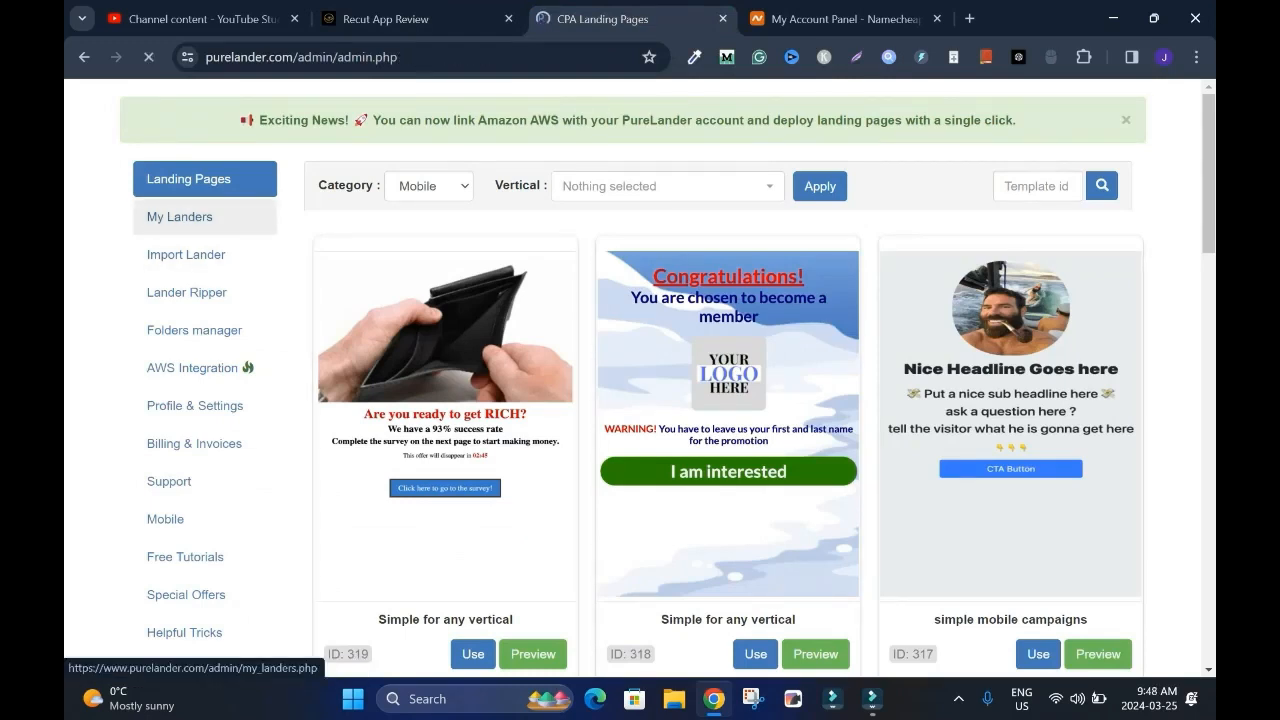
Review the My Landers folders, the Lander Ripper form and the Folders manager with its new-folder form.
{"action": "left_click", "coordinate": [180, 216]}
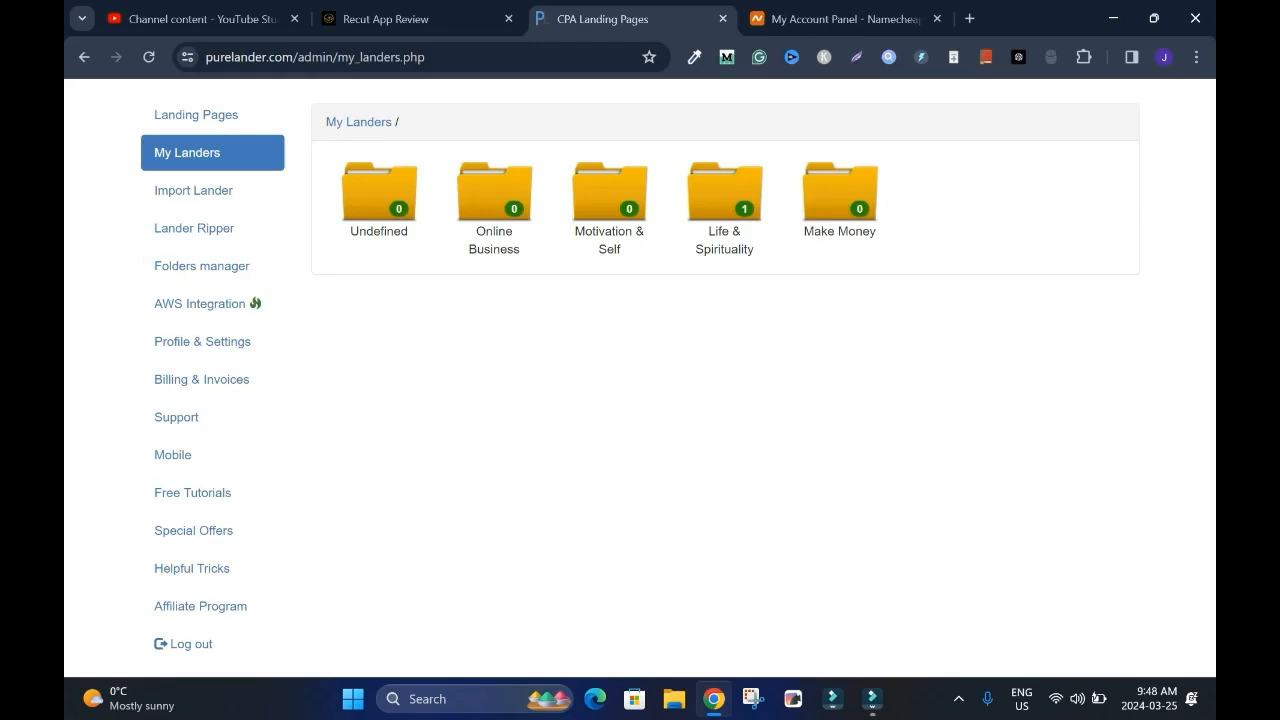
{"action": "left_click", "coordinate": [194, 228]}
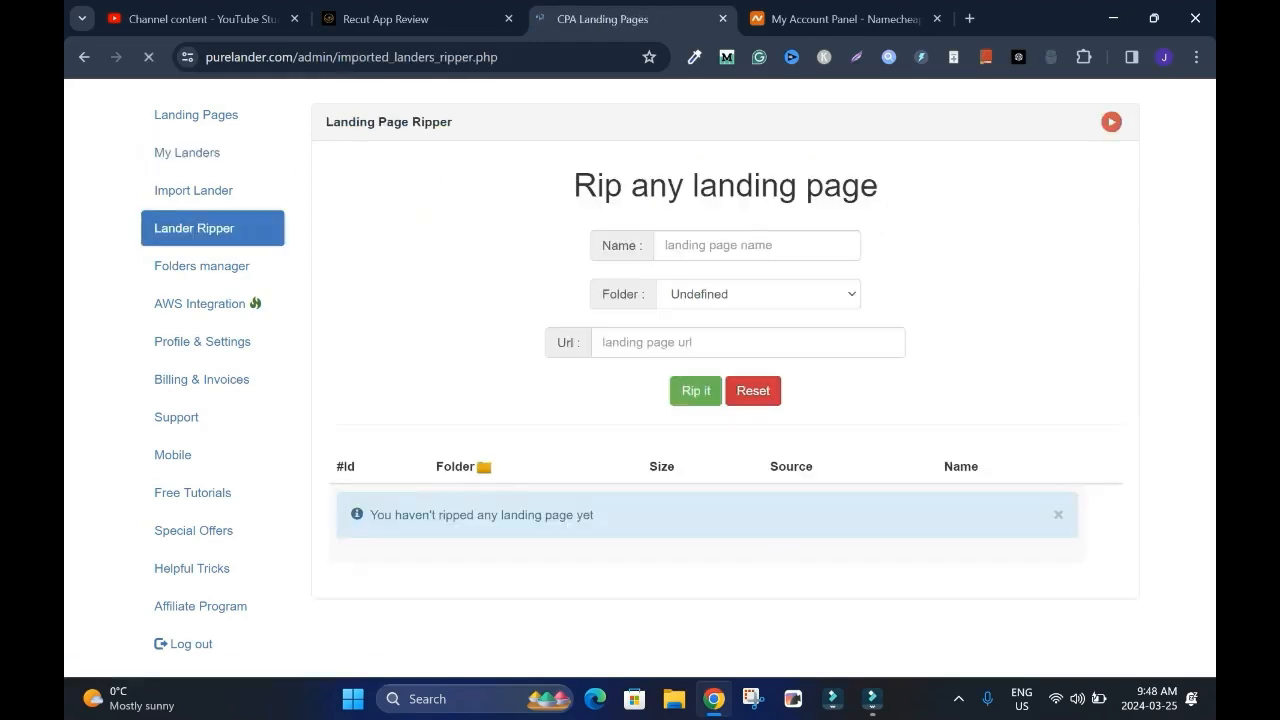
{"action": "left_click", "coordinate": [201, 266]}
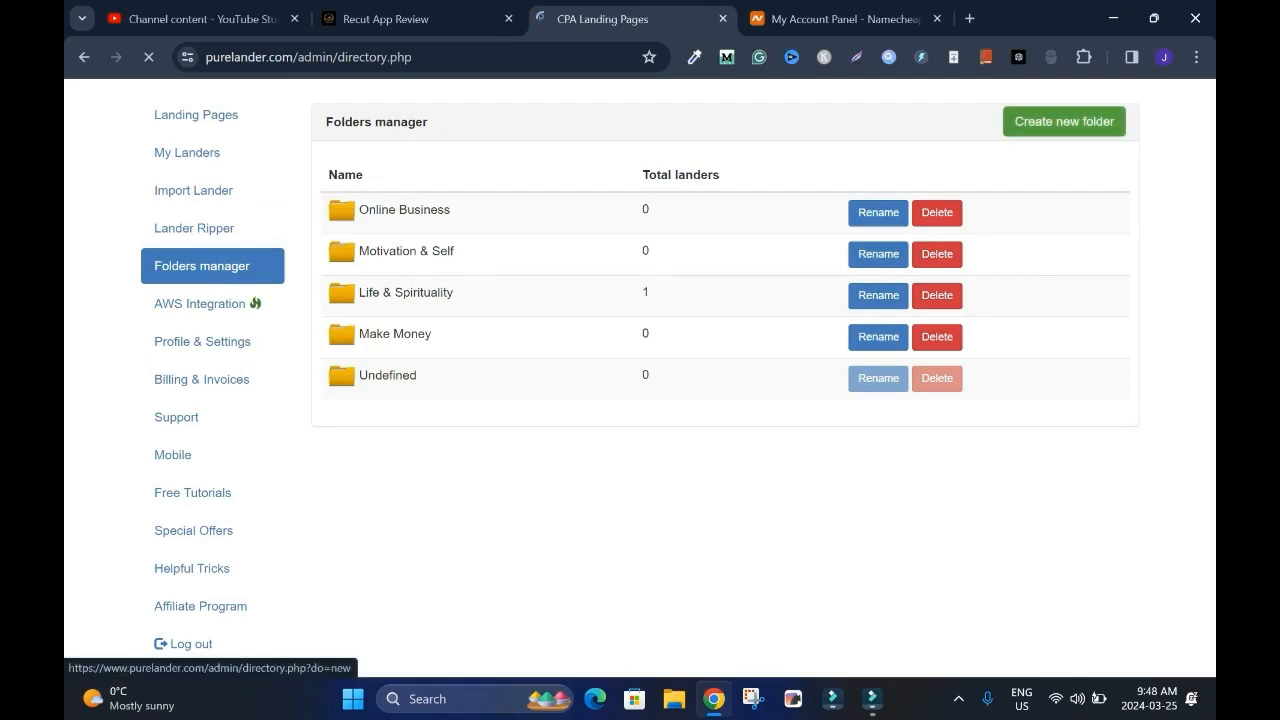
{"action": "left_click", "coordinate": [1064, 121]}
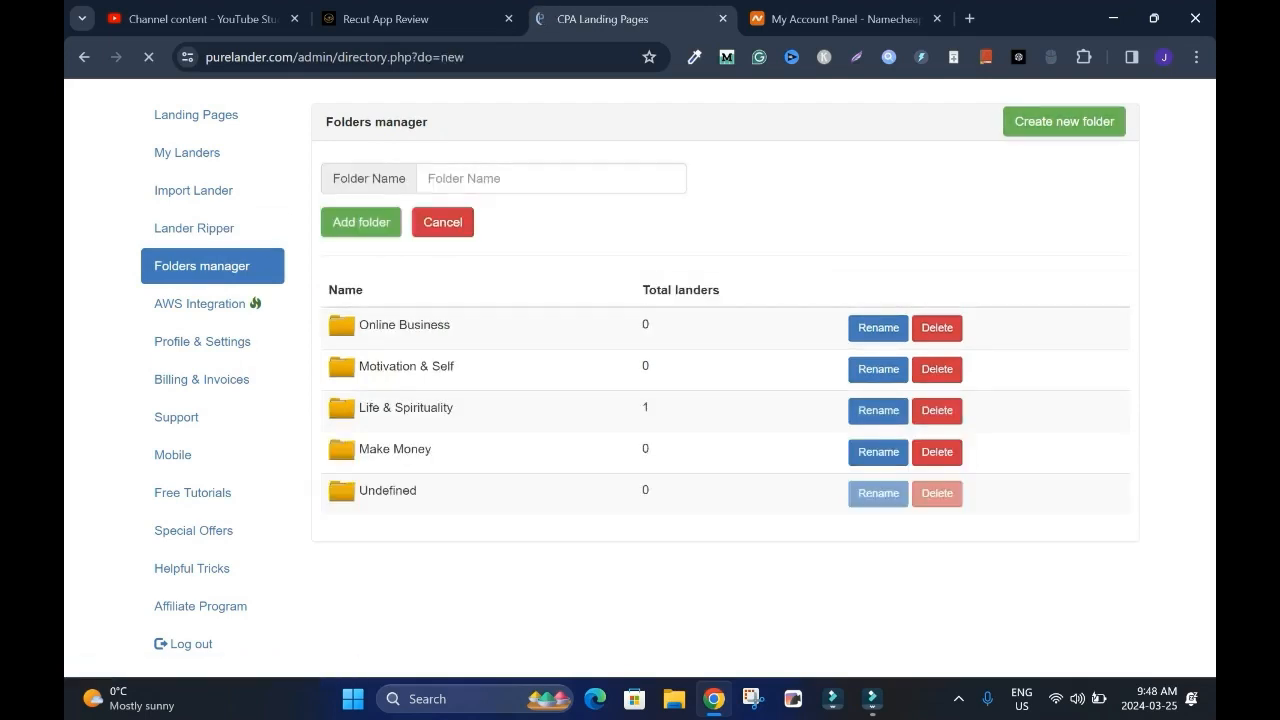
{"action": "left_click", "coordinate": [442, 222]}
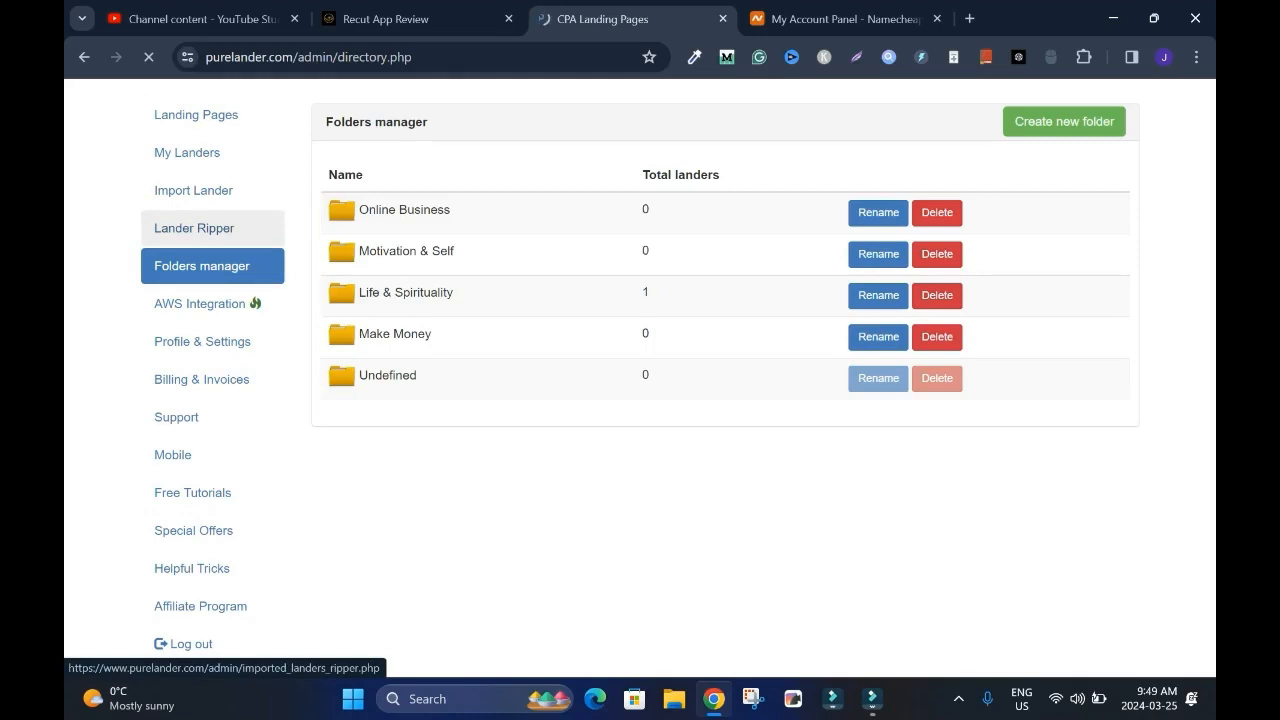
Check which destination folders the Lander Ripper form offers.
{"action": "left_click", "coordinate": [194, 228]}
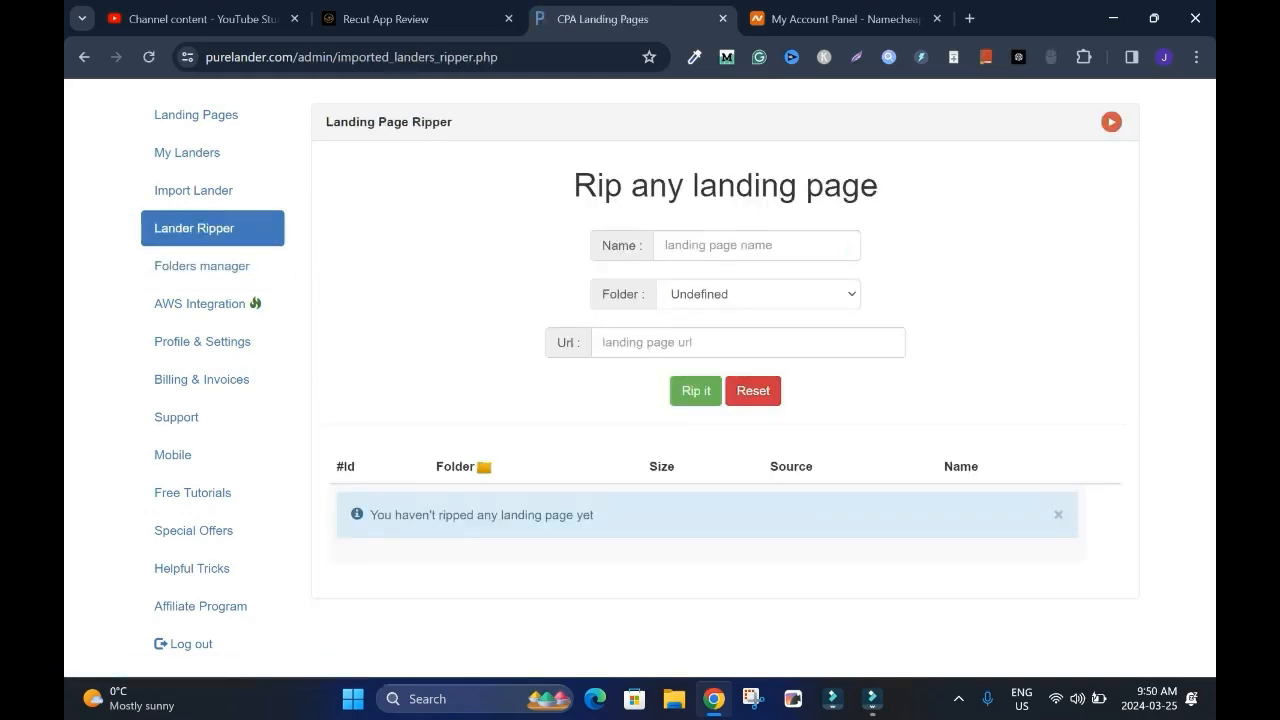
{"action": "left_click", "coordinate": [735, 294]}
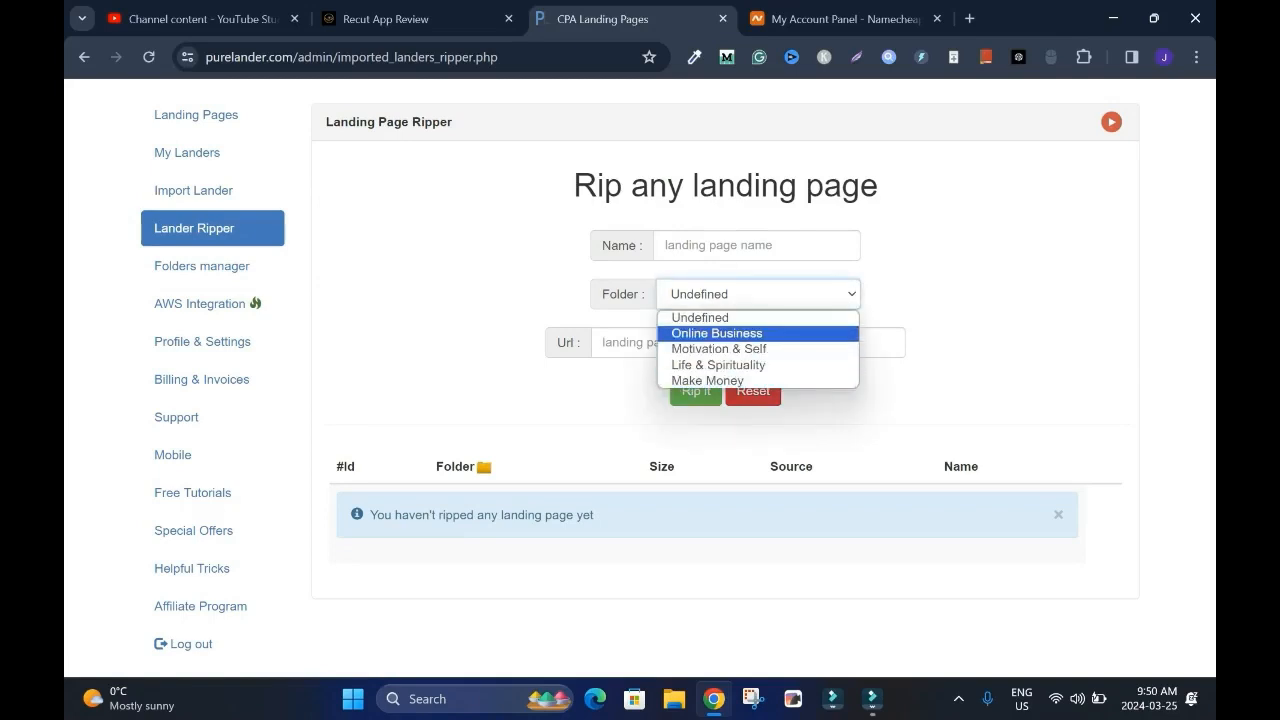
{"action": "left_click", "coordinate": [726, 269]}
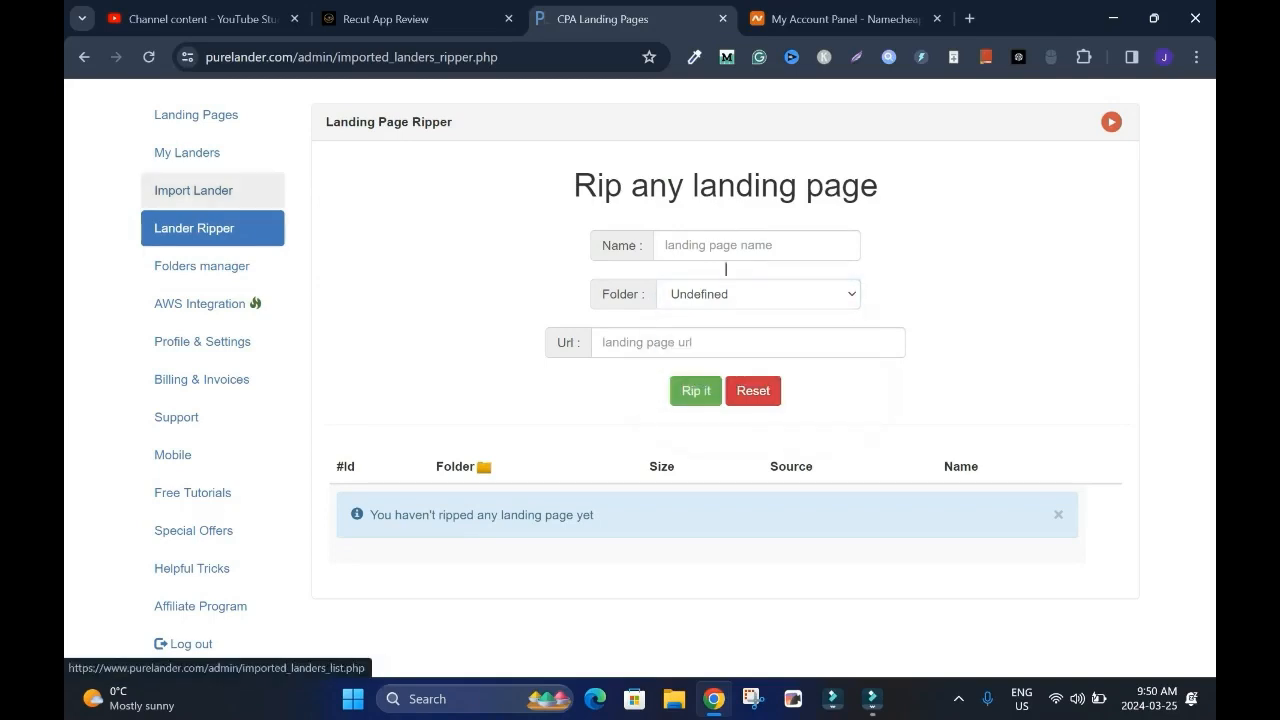
Create a new folder named "Video & Podcast" in the Folders manager.
{"action": "left_click", "coordinate": [202, 266]}
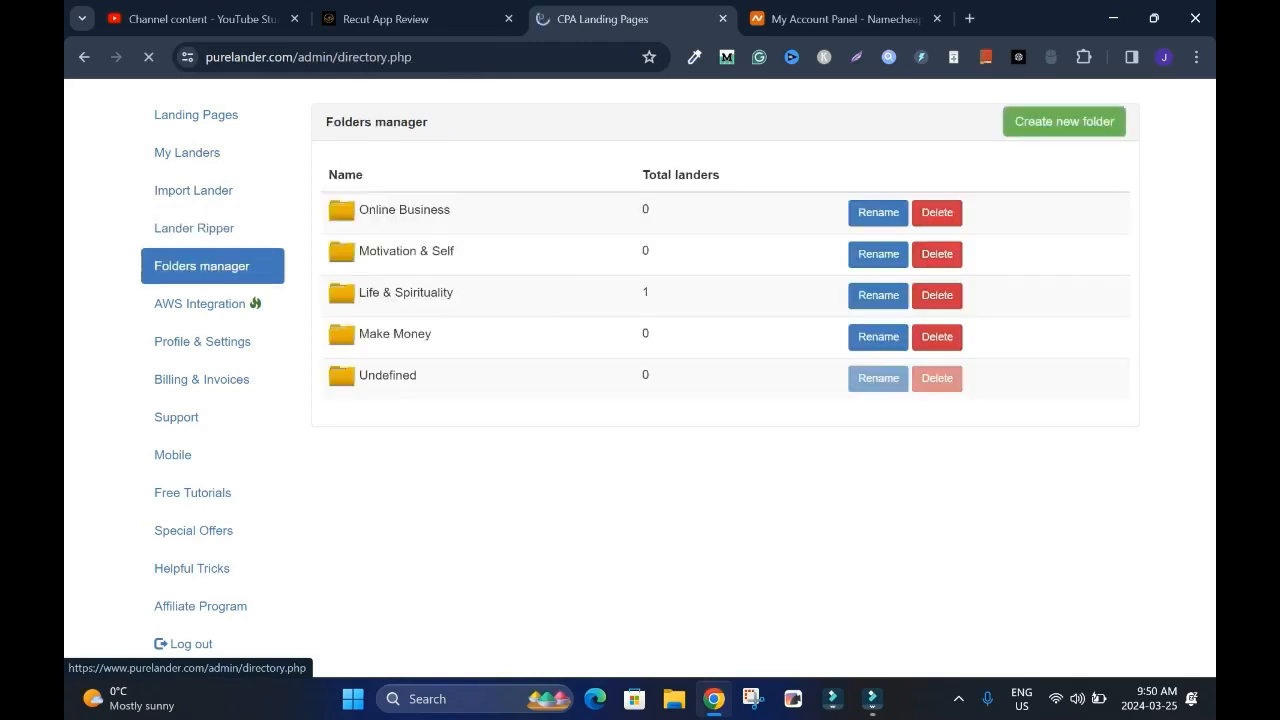
{"action": "left_click", "coordinate": [1064, 121]}
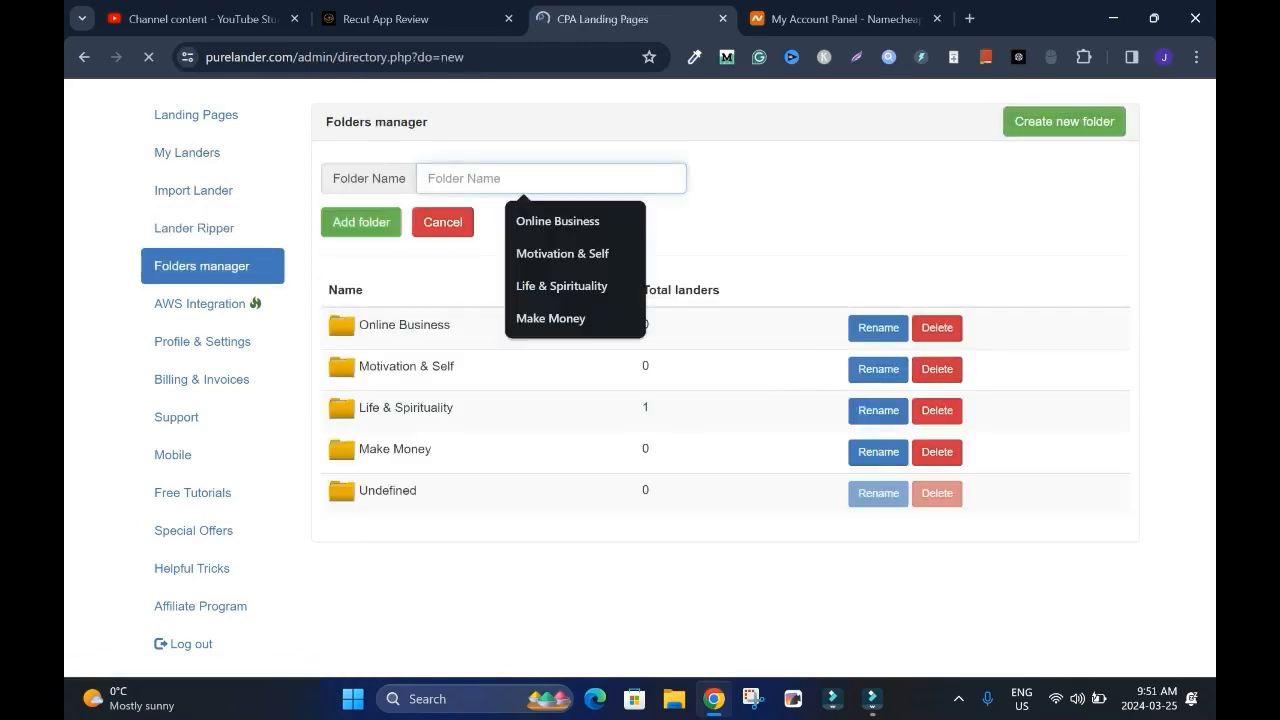
{"action": "type", "text": "Video & "}
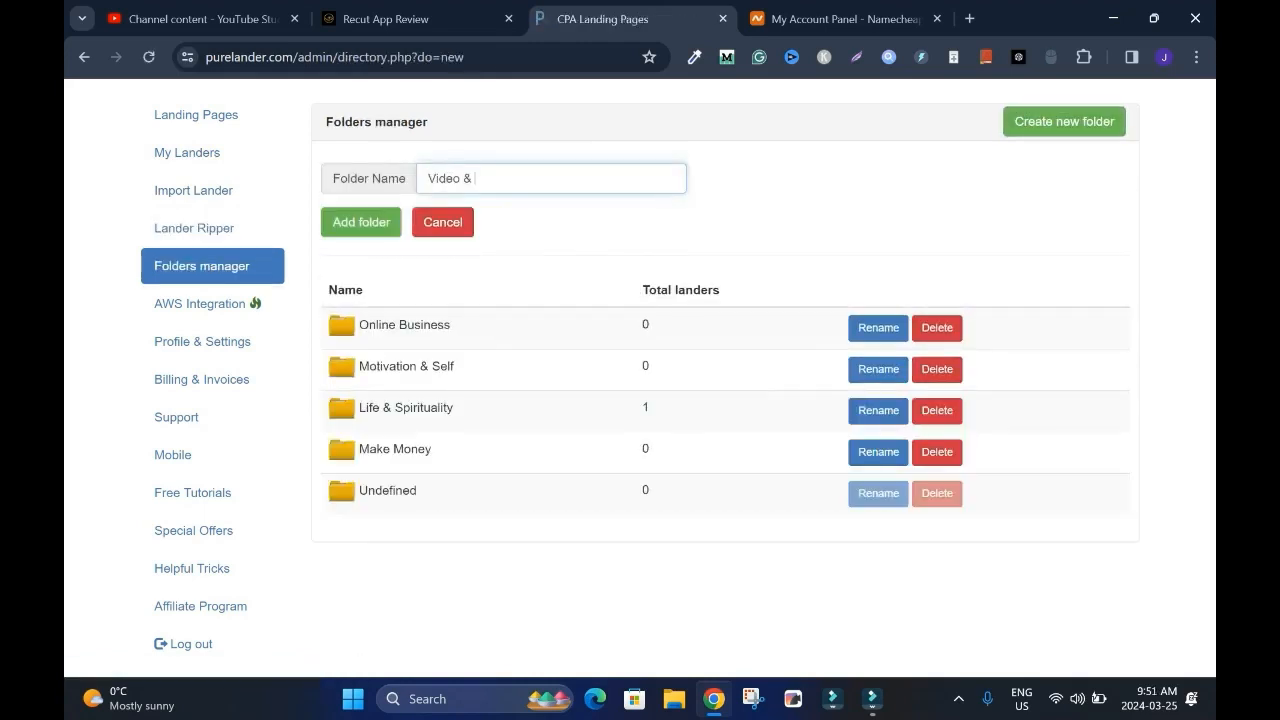
{"action": "type", "text": "Podcast"}
{"action": "key", "text": "Return"}
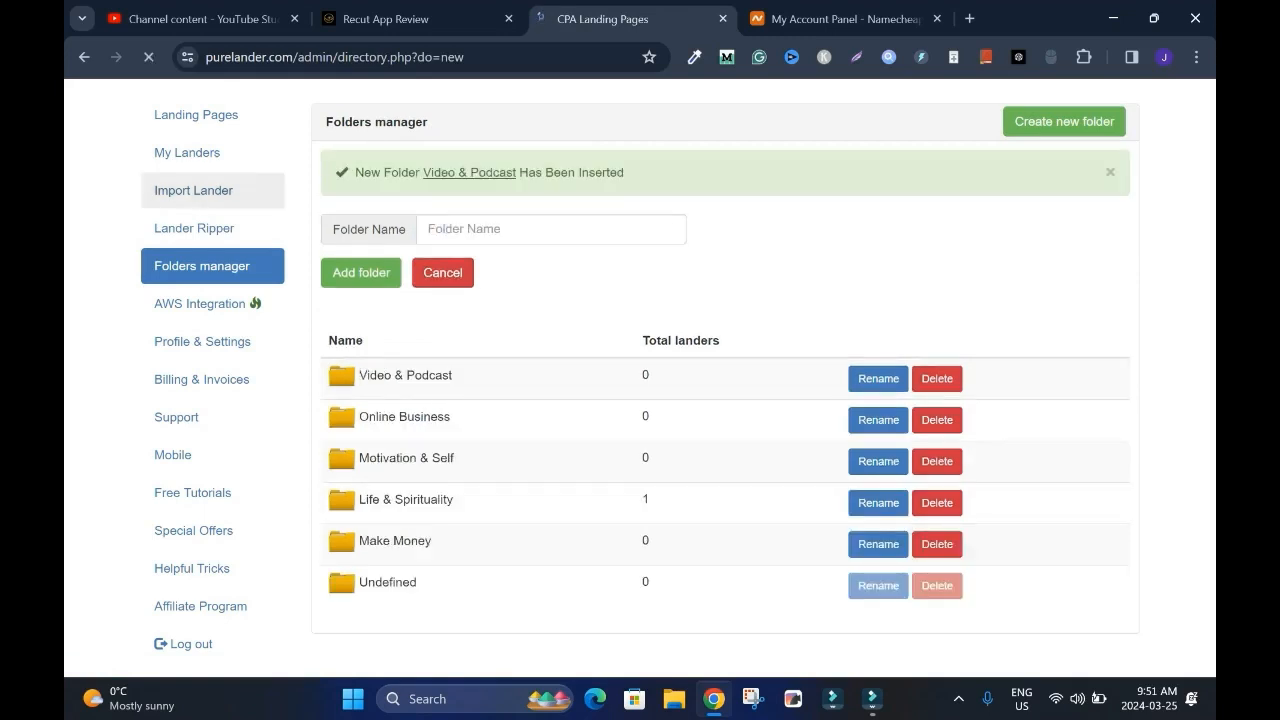
In the Lander Ripper, name the landing page "Recut App" and assign it to the Video & Podcast folder.
{"action": "left_click", "coordinate": [194, 228]}
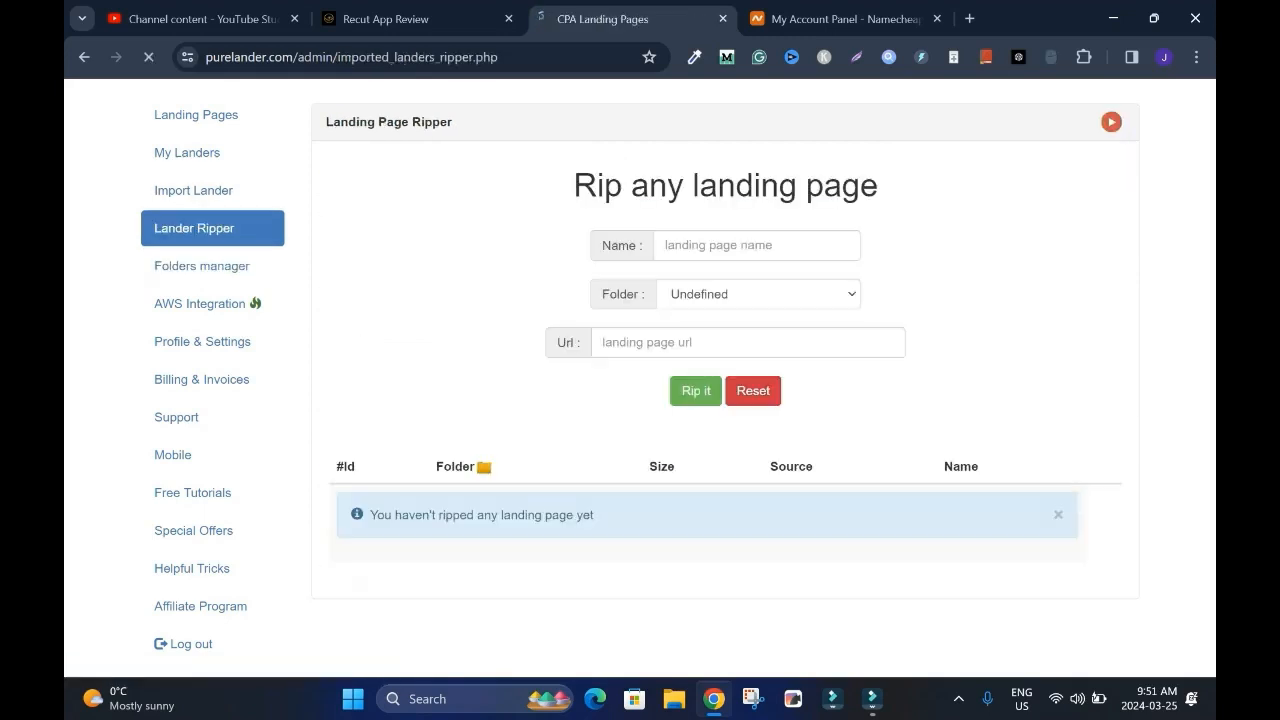
{"action": "left_click", "coordinate": [757, 246]}
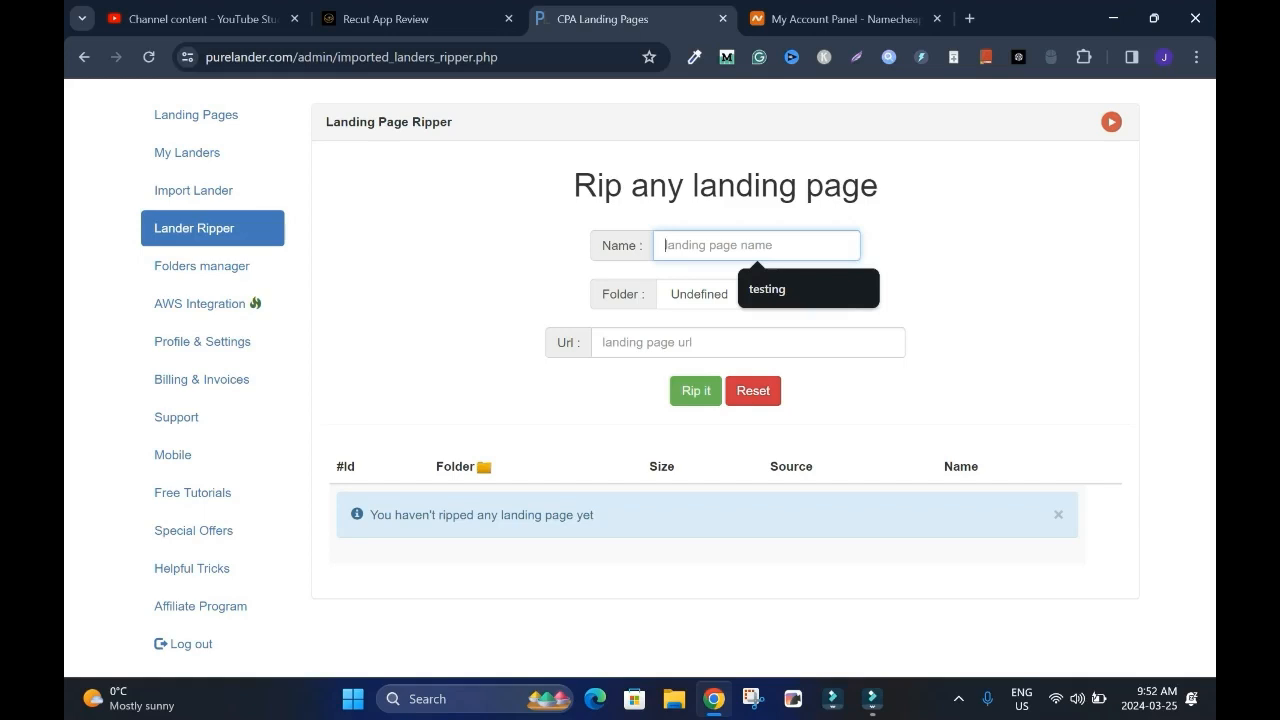
{"action": "type", "text": "Recut App"}
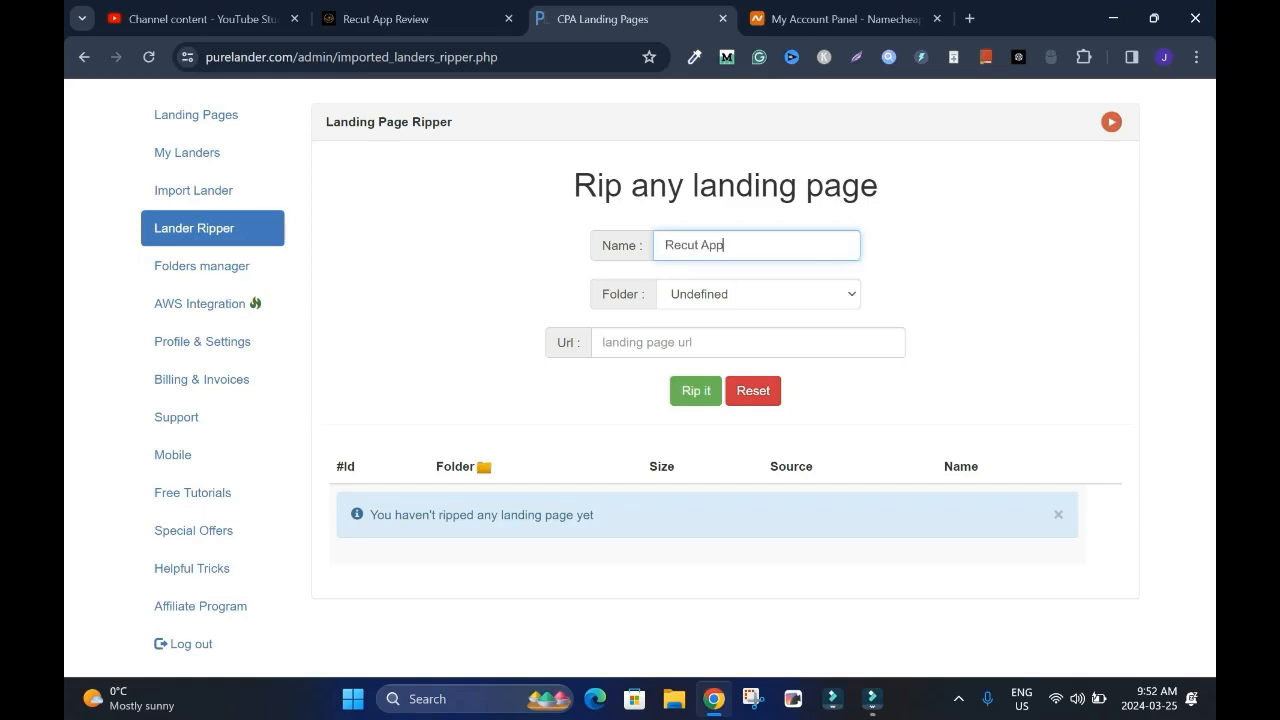
{"action": "left_click", "coordinate": [750, 294]}
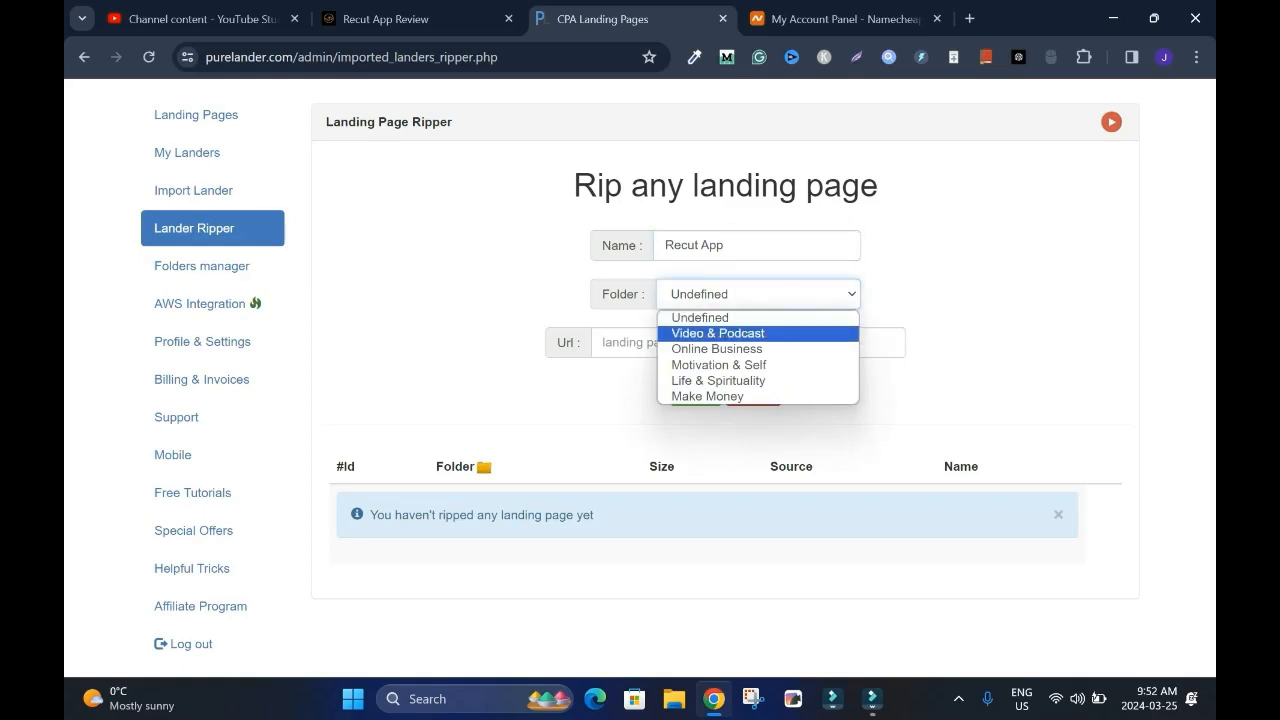
{"action": "left_click", "coordinate": [718, 334]}
{"action": "left_click", "coordinate": [708, 343]}
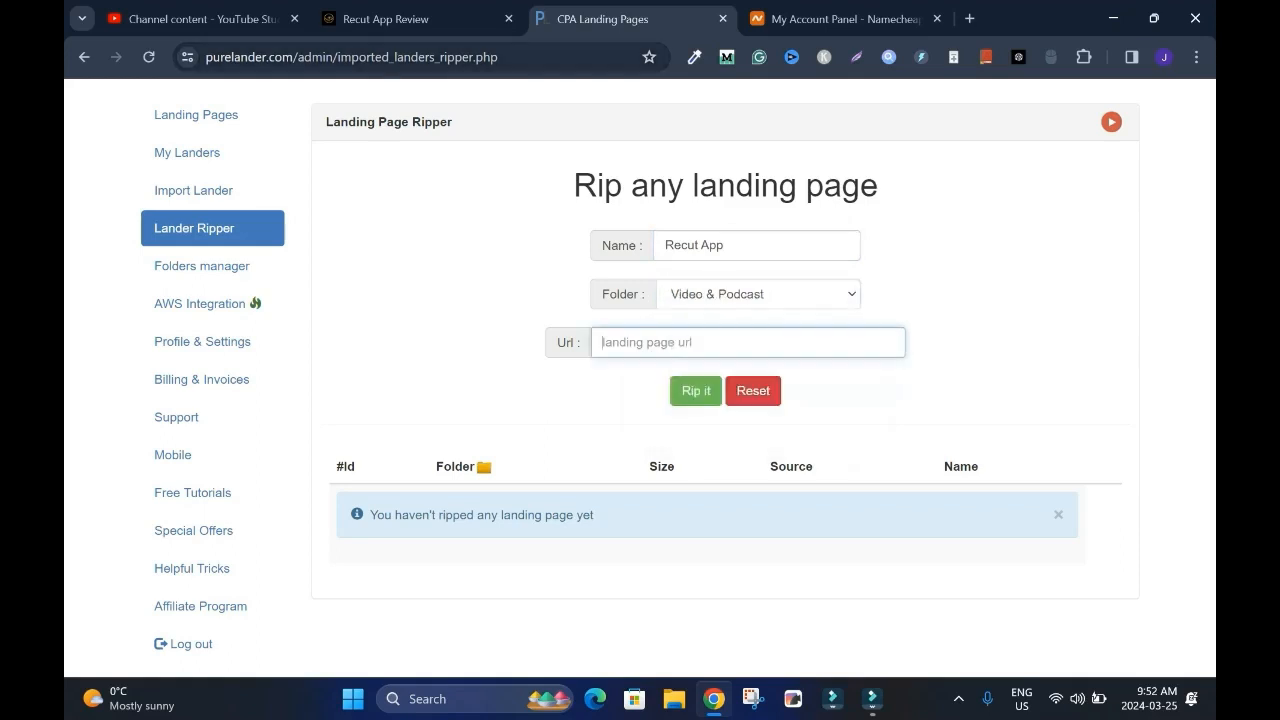
{"action": "left_click", "coordinate": [400, 19]}
{"action": "triple_click", "coordinate": [340, 57]}
{"action": "left_click_drag", "start_coordinate": [462, 57], "coordinate": [204, 57]}
{"action": "right_click", "coordinate": [321, 58]}
{"action": "left_click", "coordinate": [350, 206]}
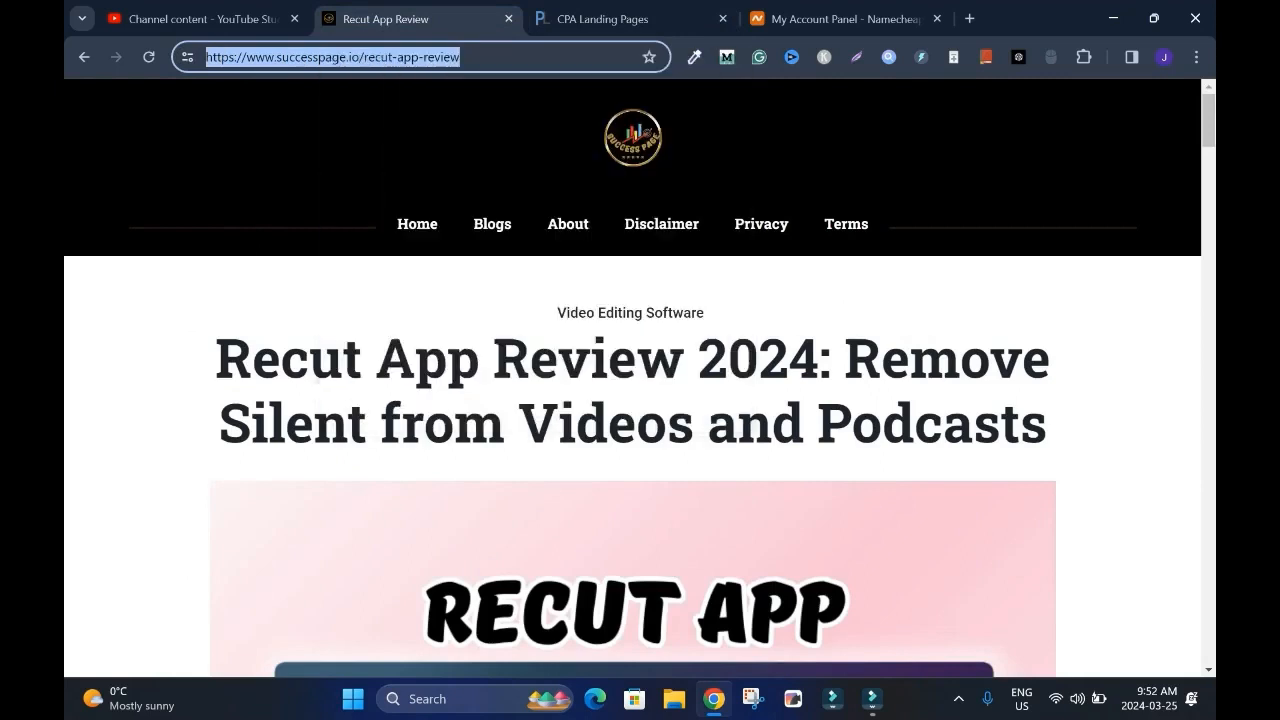
{"action": "left_click", "coordinate": [604, 19]}
{"action": "right_click", "coordinate": [711, 343]}
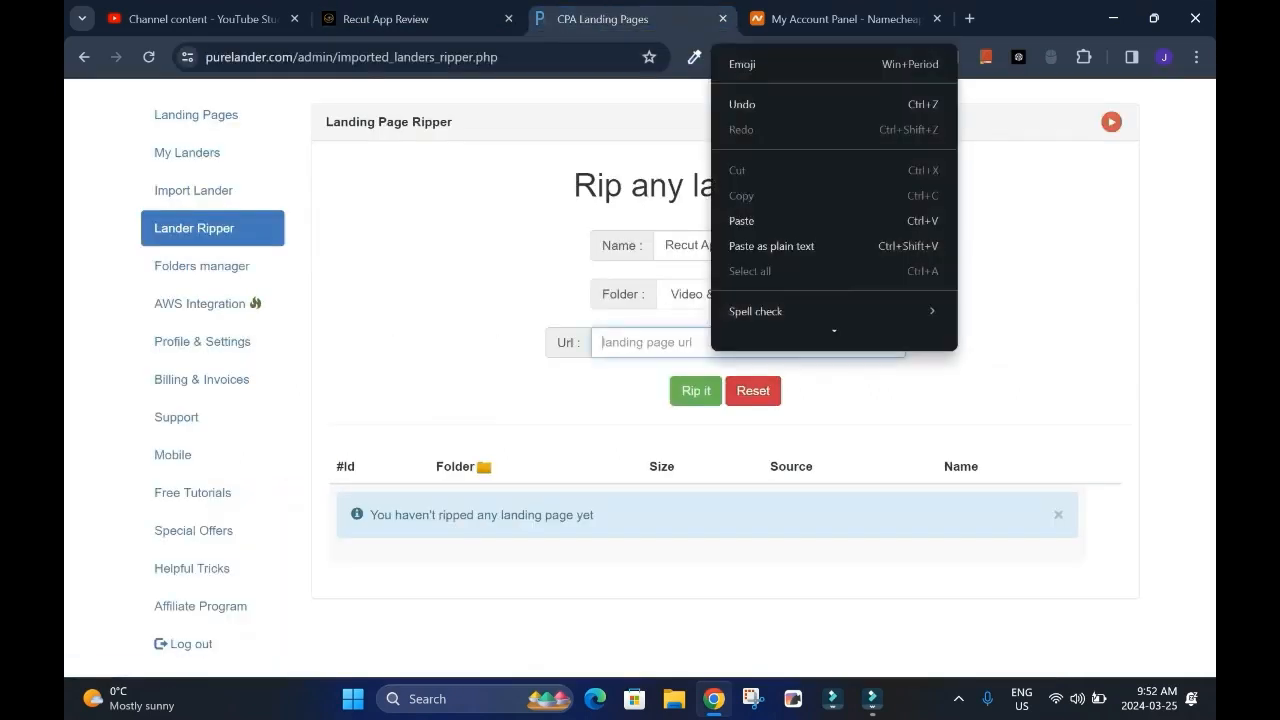
{"action": "left_click", "coordinate": [743, 216]}
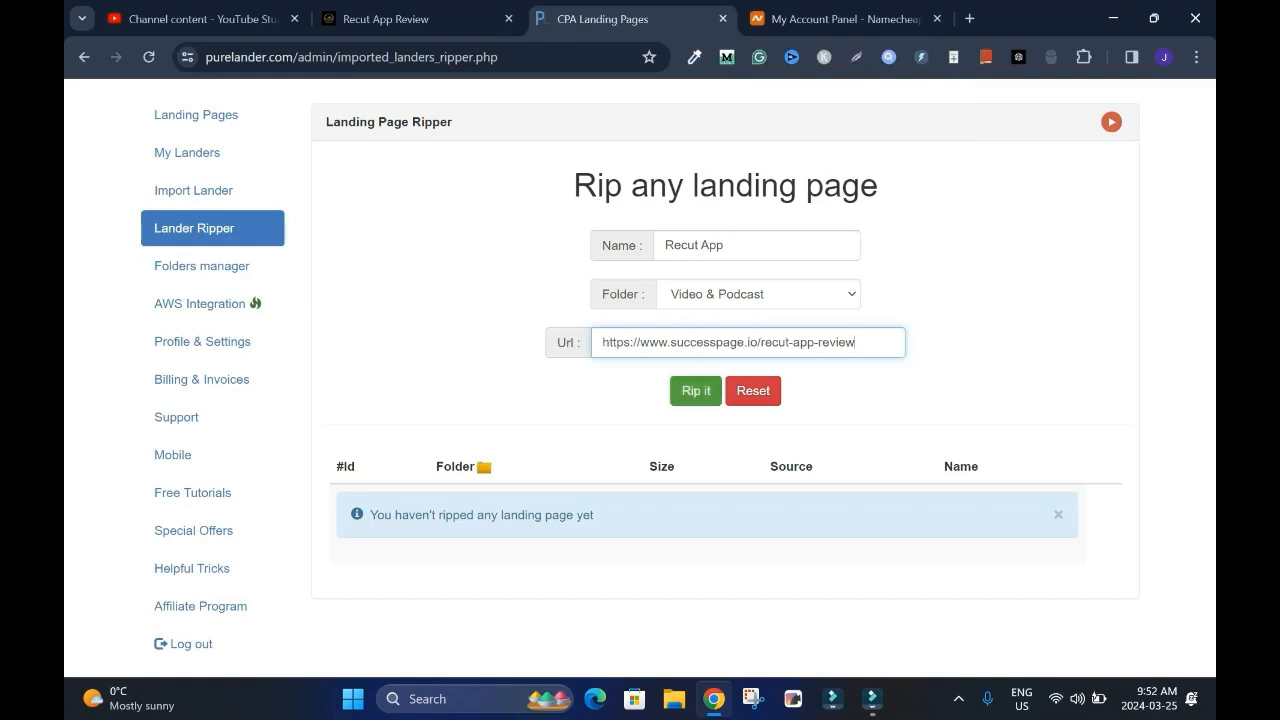
{"action": "left_click", "coordinate": [695, 390]}
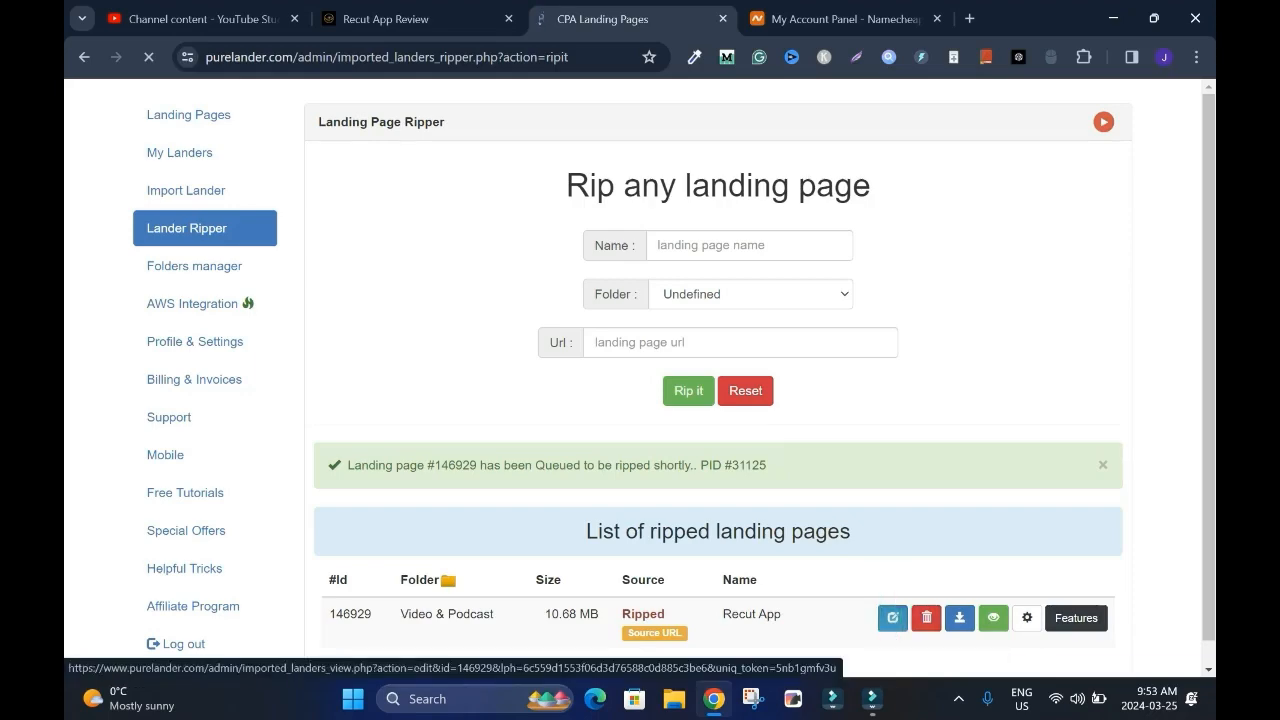
Open the ripped Recut App lander for editing and look over the editing area, the available page actions and the preview.
{"action": "left_click", "coordinate": [892, 617]}
{"action": "left_click_drag", "start_coordinate": [1139, 190], "coordinate": [1139, 400]}
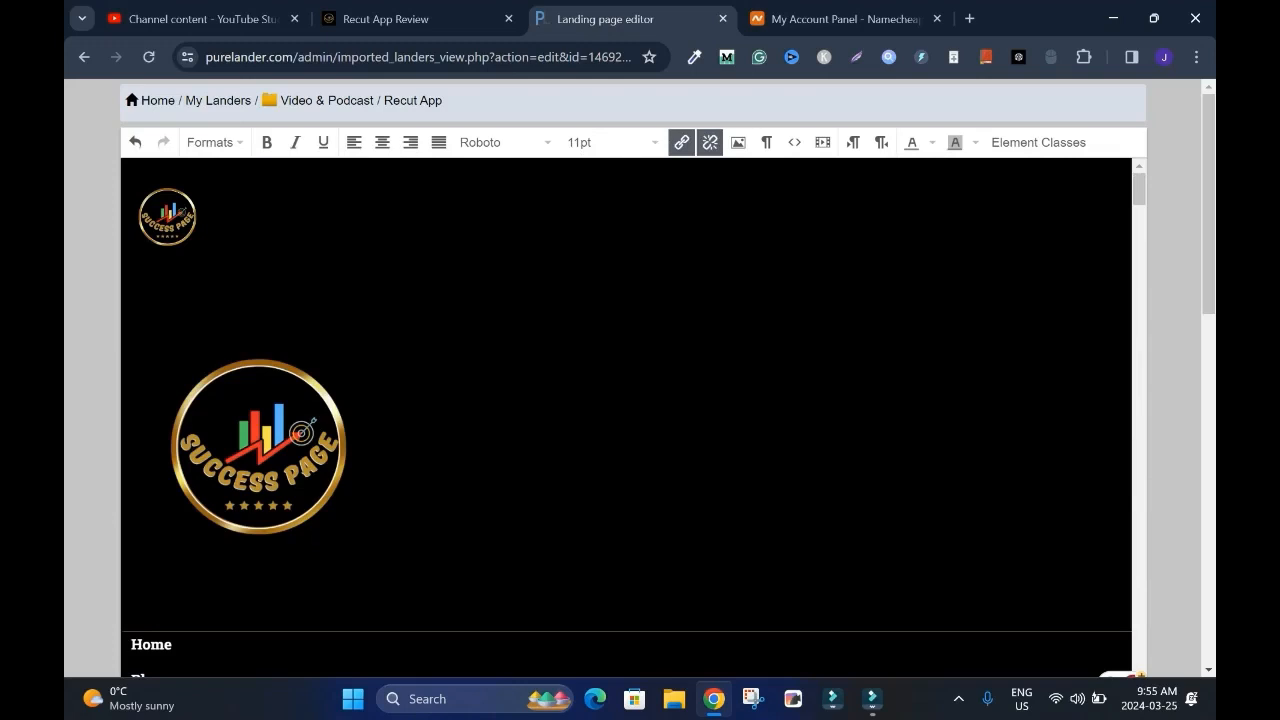
{"action": "scroll", "coordinate": [640, 400], "scroll_direction": "down", "scroll_amount": 3}
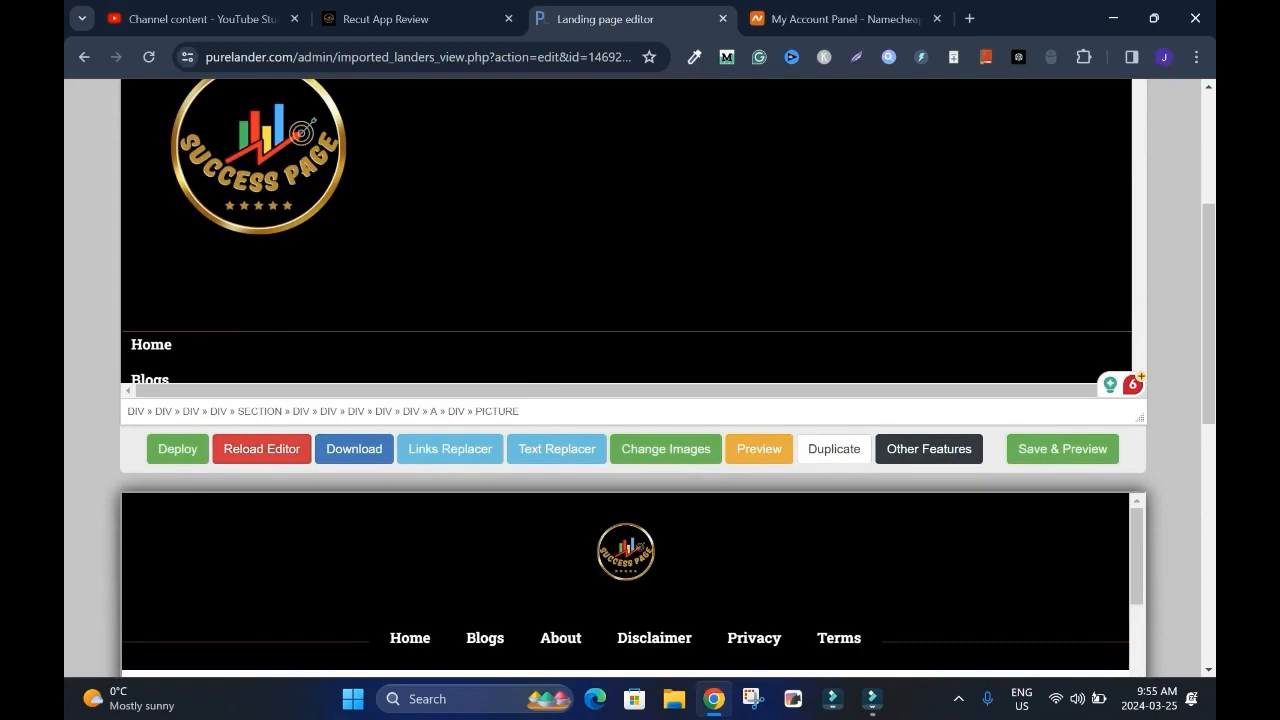
{"action": "scroll", "coordinate": [640, 400], "scroll_direction": "down", "scroll_amount": 5}
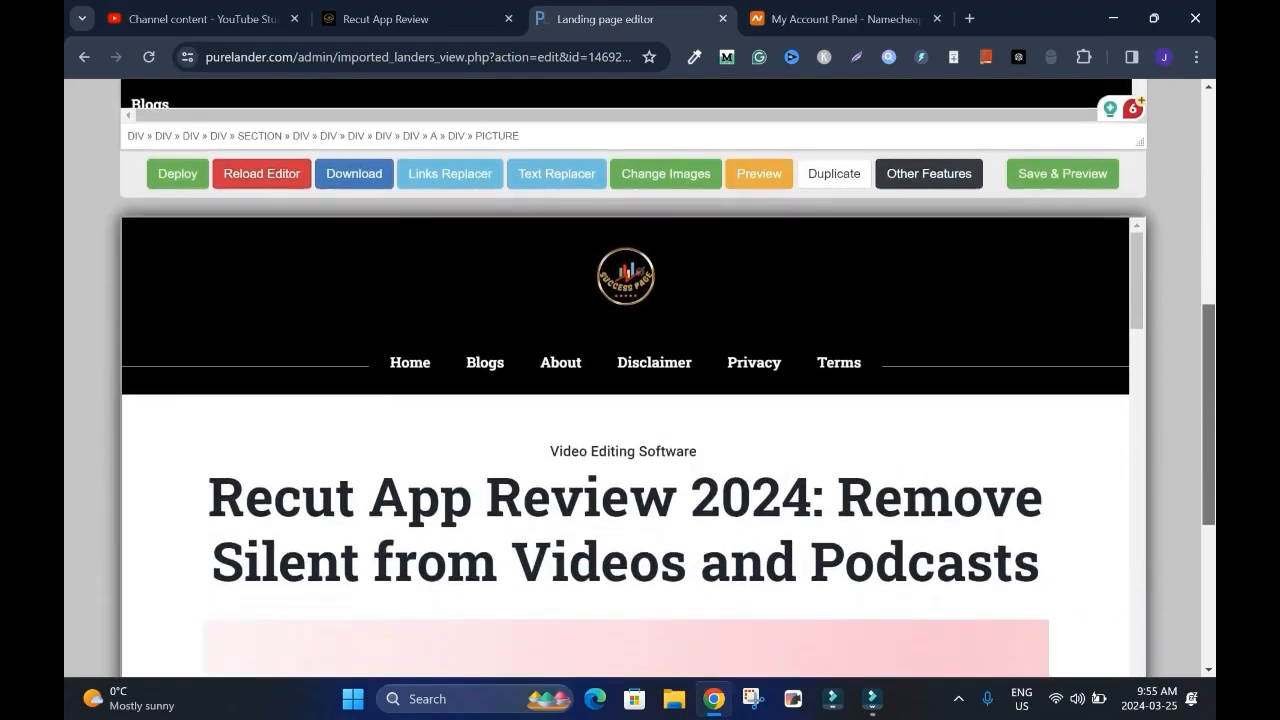
{"action": "scroll", "coordinate": [640, 400], "scroll_direction": "up", "scroll_amount": 1}
{"action": "scroll", "coordinate": [640, 400], "scroll_direction": "down", "scroll_amount": 4}
{"action": "scroll", "coordinate": [640, 400], "scroll_direction": "up", "scroll_amount": 9}
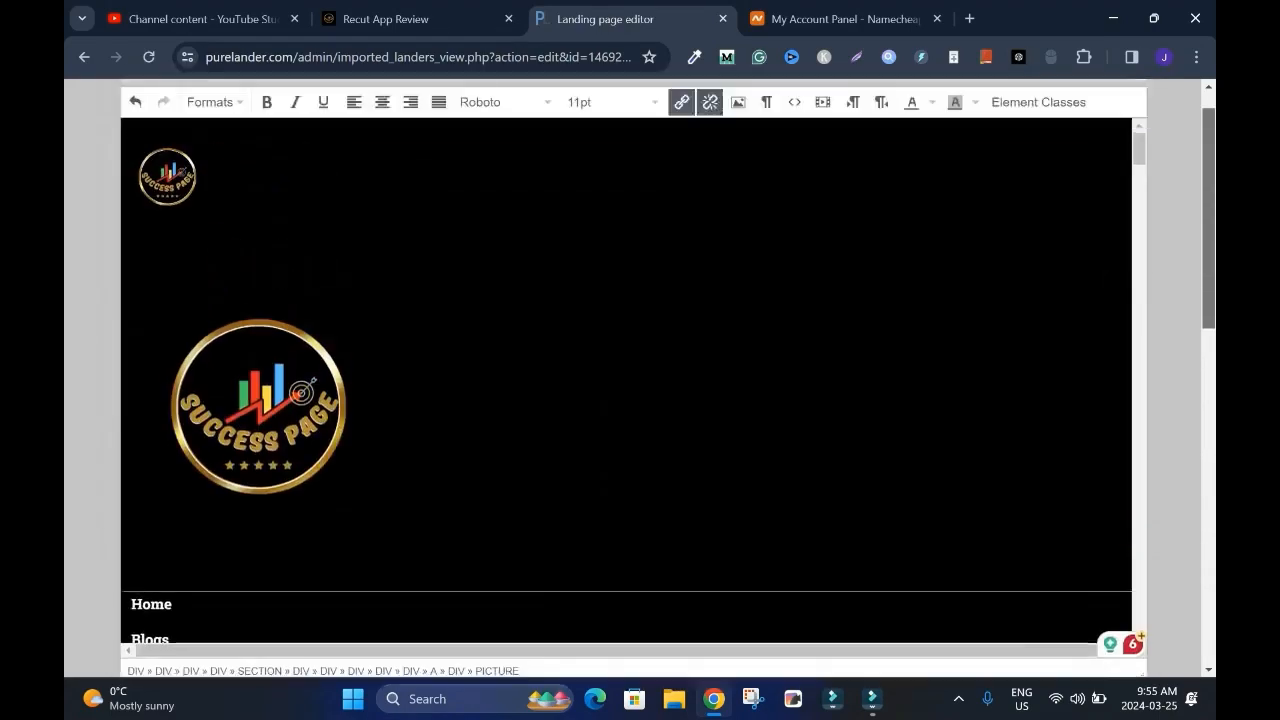
{"action": "scroll", "coordinate": [640, 400], "scroll_direction": "down", "scroll_amount": 5}
{"action": "scroll", "coordinate": [640, 400], "scroll_direction": "up", "scroll_amount": 7}
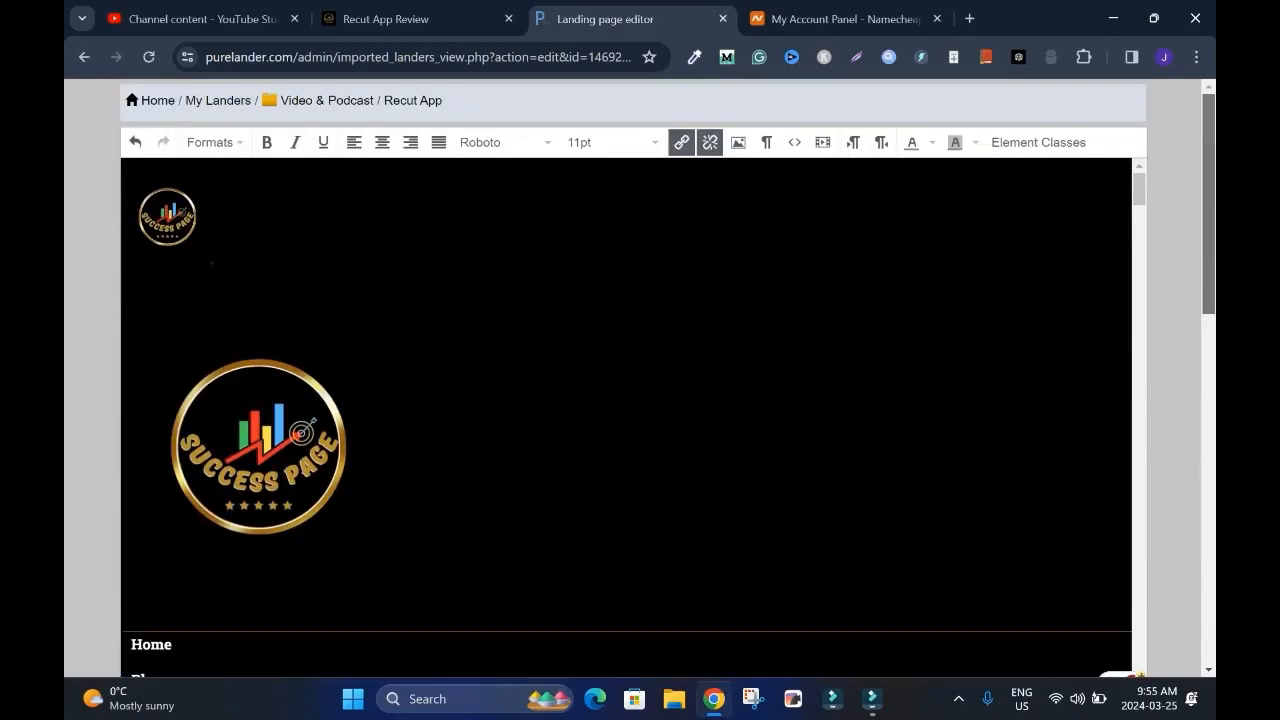
Examine the ripped page's content in both the editing area and the preview, down to the affiliate disclosures.
{"action": "scroll", "coordinate": [626, 400], "scroll_direction": "down", "scroll_amount": 6}
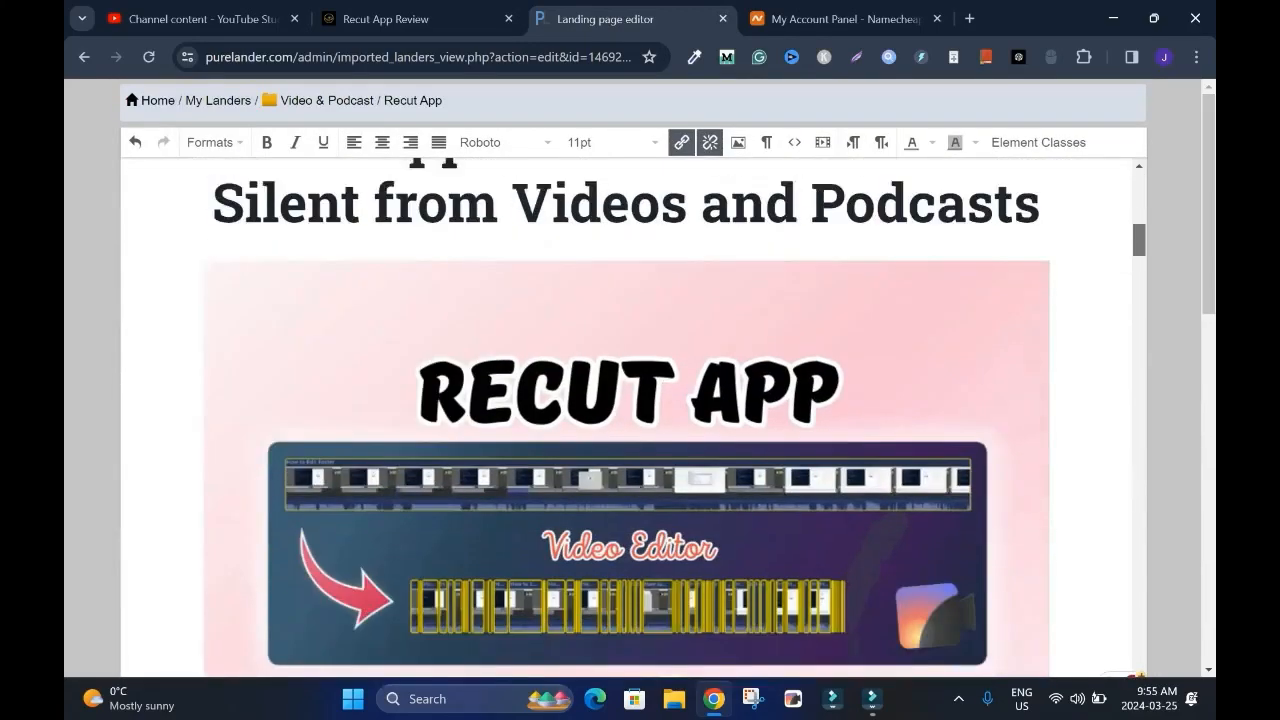
{"action": "scroll", "coordinate": [626, 400], "scroll_direction": "down", "scroll_amount": 20}
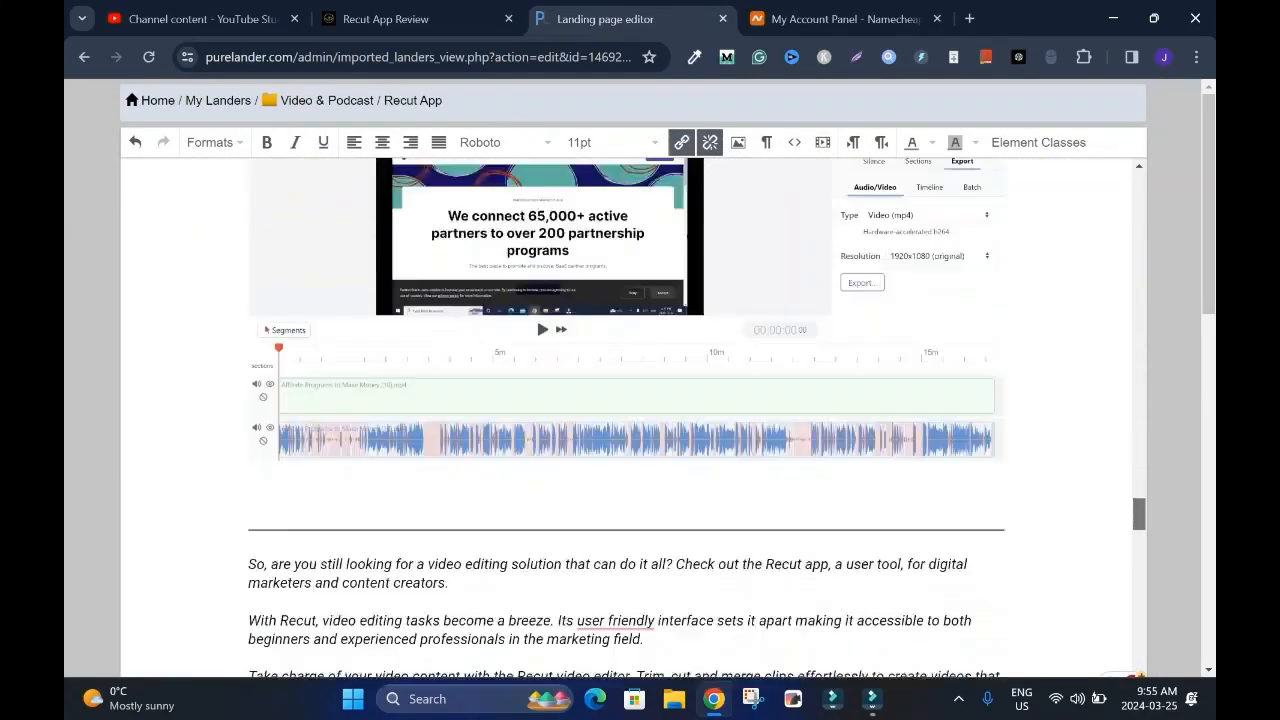
{"action": "scroll", "coordinate": [626, 400], "scroll_direction": "down", "scroll_amount": 20}
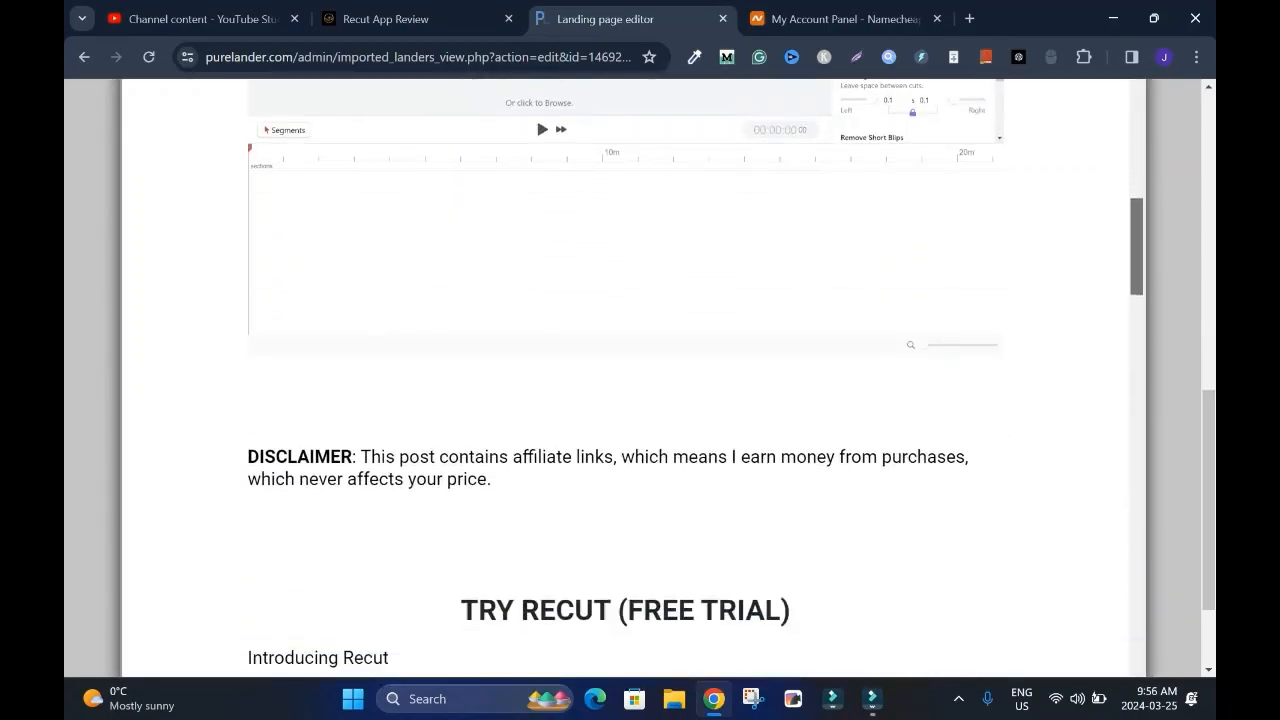
{"action": "scroll", "coordinate": [626, 400], "scroll_direction": "down", "scroll_amount": 1}
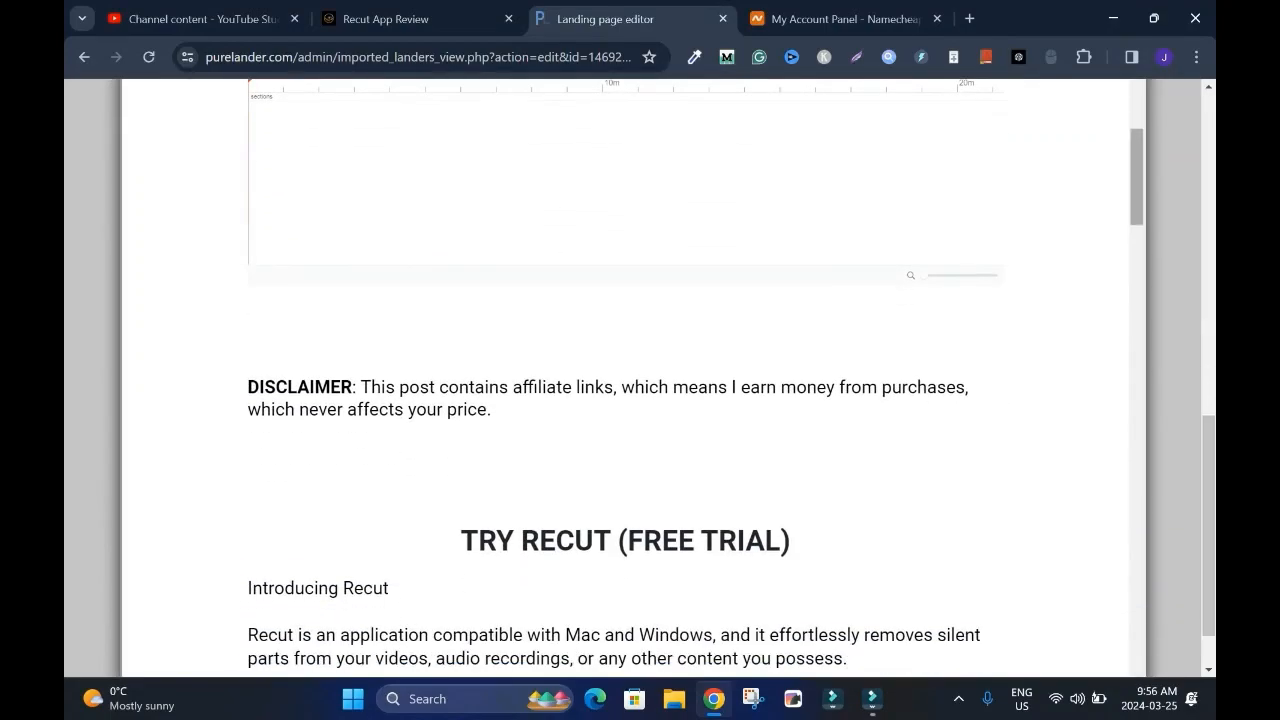
{"action": "scroll", "coordinate": [618, 426], "scroll_direction": "down", "scroll_amount": 20}
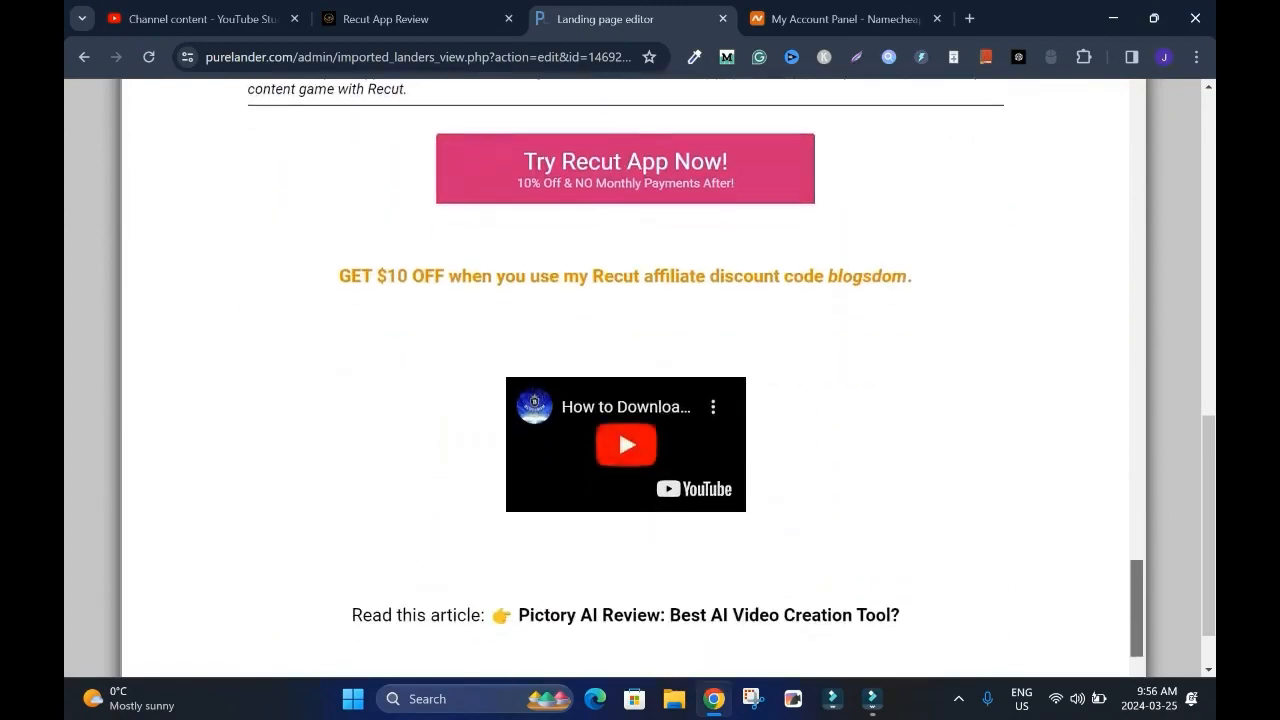
{"action": "scroll", "coordinate": [618, 426], "scroll_direction": "down", "scroll_amount": 2}
{"action": "scroll", "coordinate": [618, 202], "scroll_direction": "up", "scroll_amount": 6}
{"action": "scroll", "coordinate": [618, 202], "scroll_direction": "down", "scroll_amount": 5}
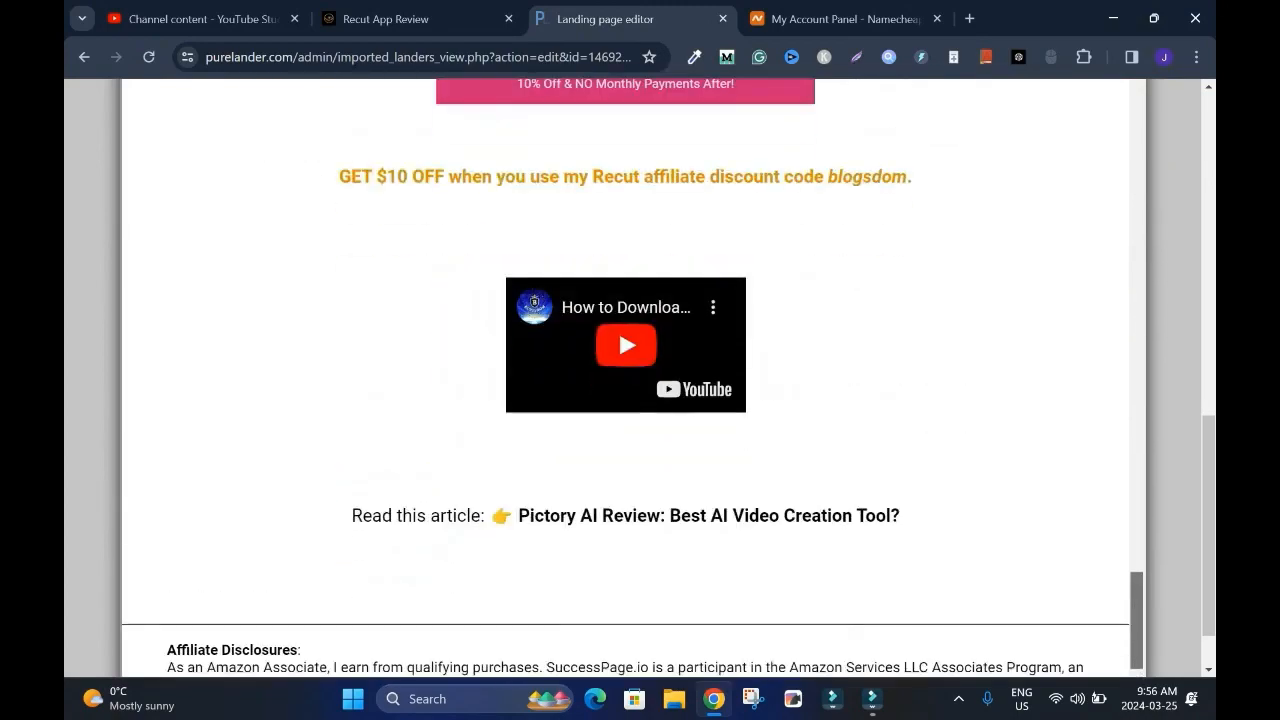
Delete both the small and the large Success Page logos from the page header.
{"action": "left_click_drag", "start_coordinate": [1139, 345], "coordinate": [1139, 190]}
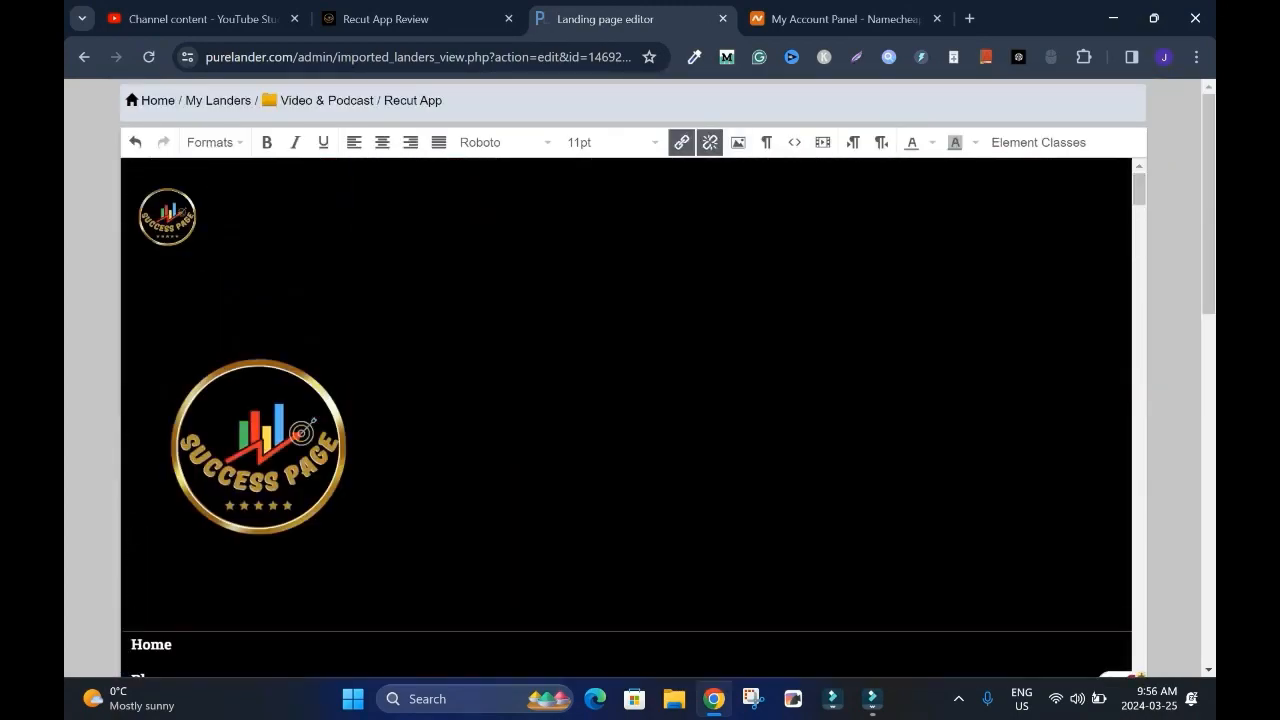
{"action": "left_click", "coordinate": [167, 217]}
{"action": "key", "text": "Delete"}
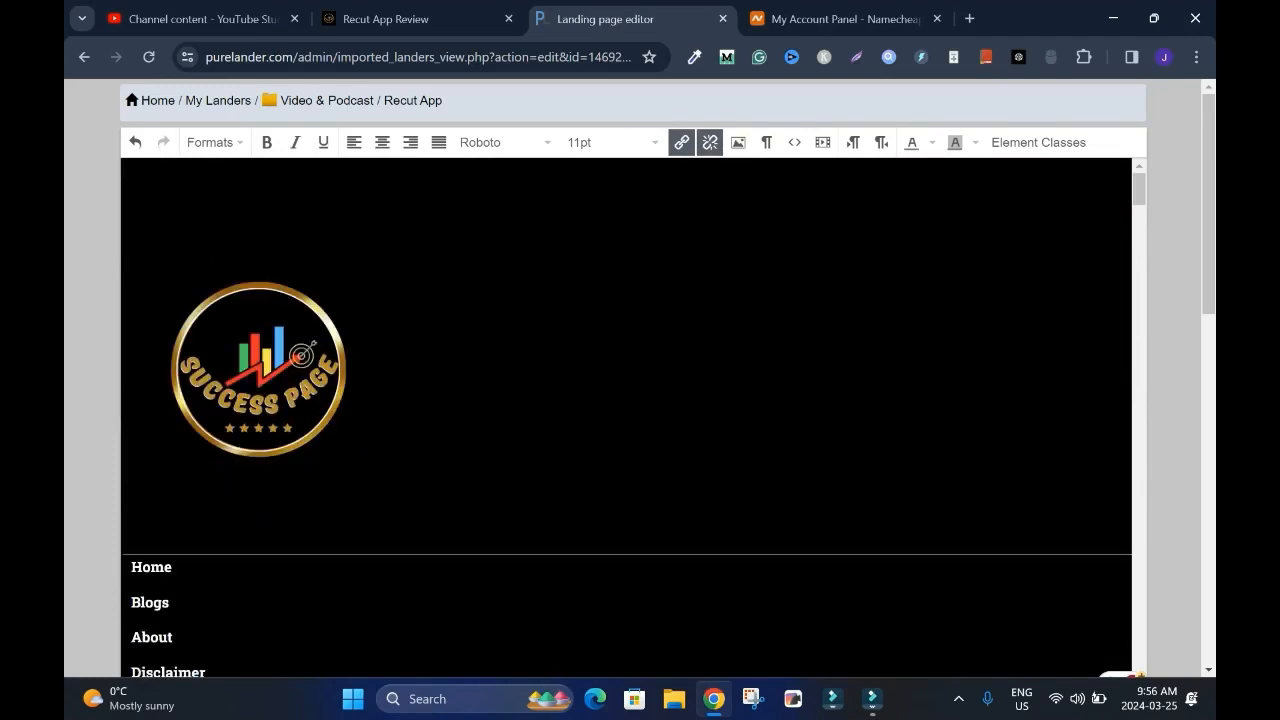
{"action": "left_click", "coordinate": [259, 370]}
{"action": "key", "text": "Delete"}
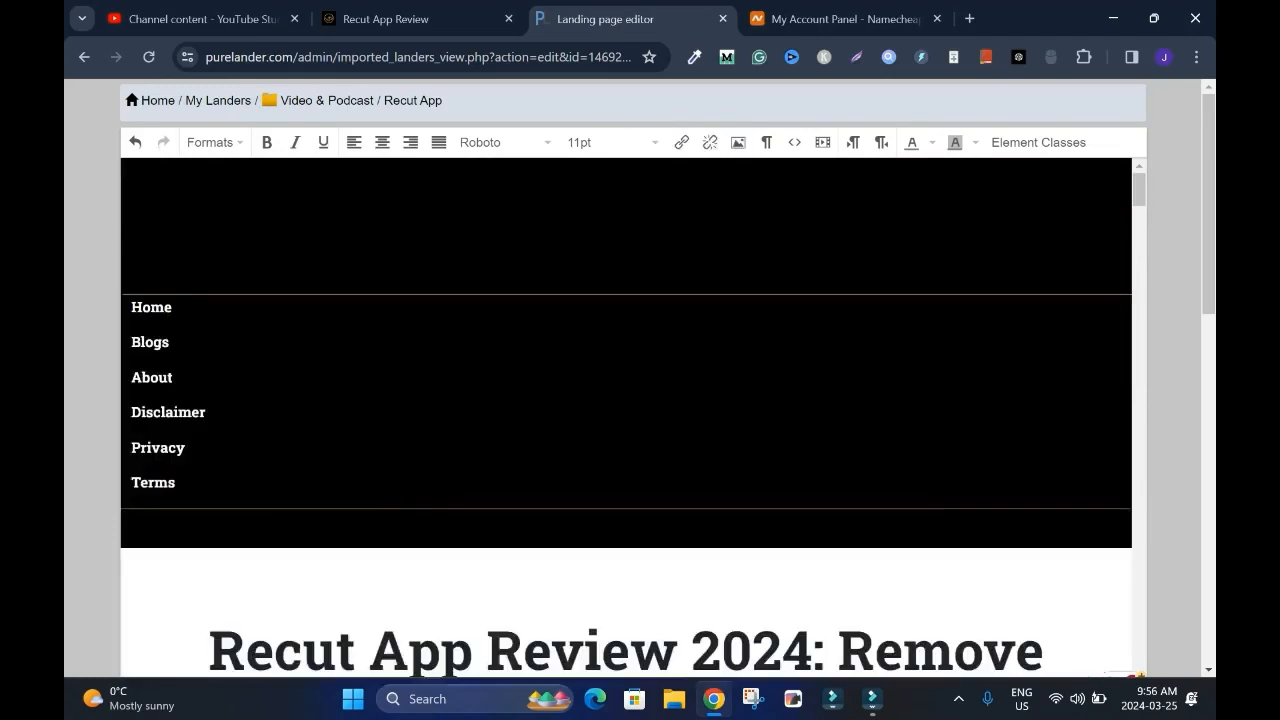
Delete the Home to Terms navigation links and the divider line from the header, and save the page with a refreshed preview.
{"action": "left_click_drag", "start_coordinate": [186, 511], "coordinate": [126, 300]}
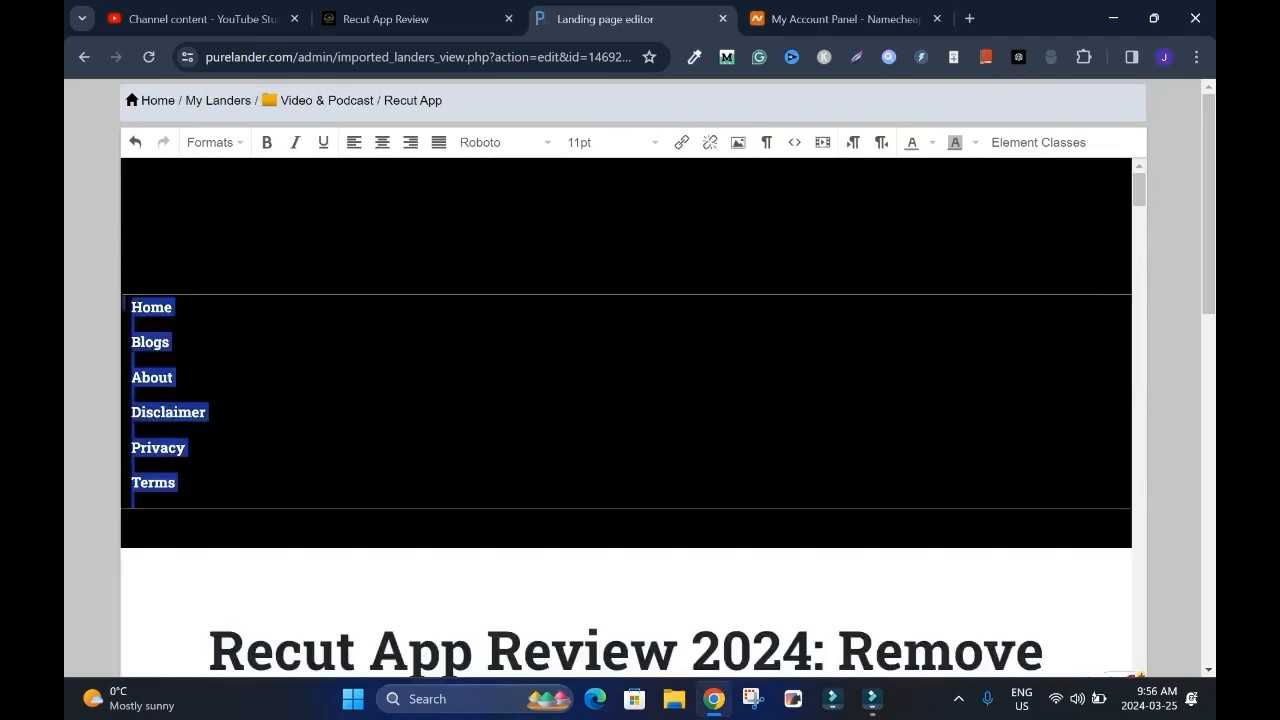
{"action": "key", "text": "Delete"}
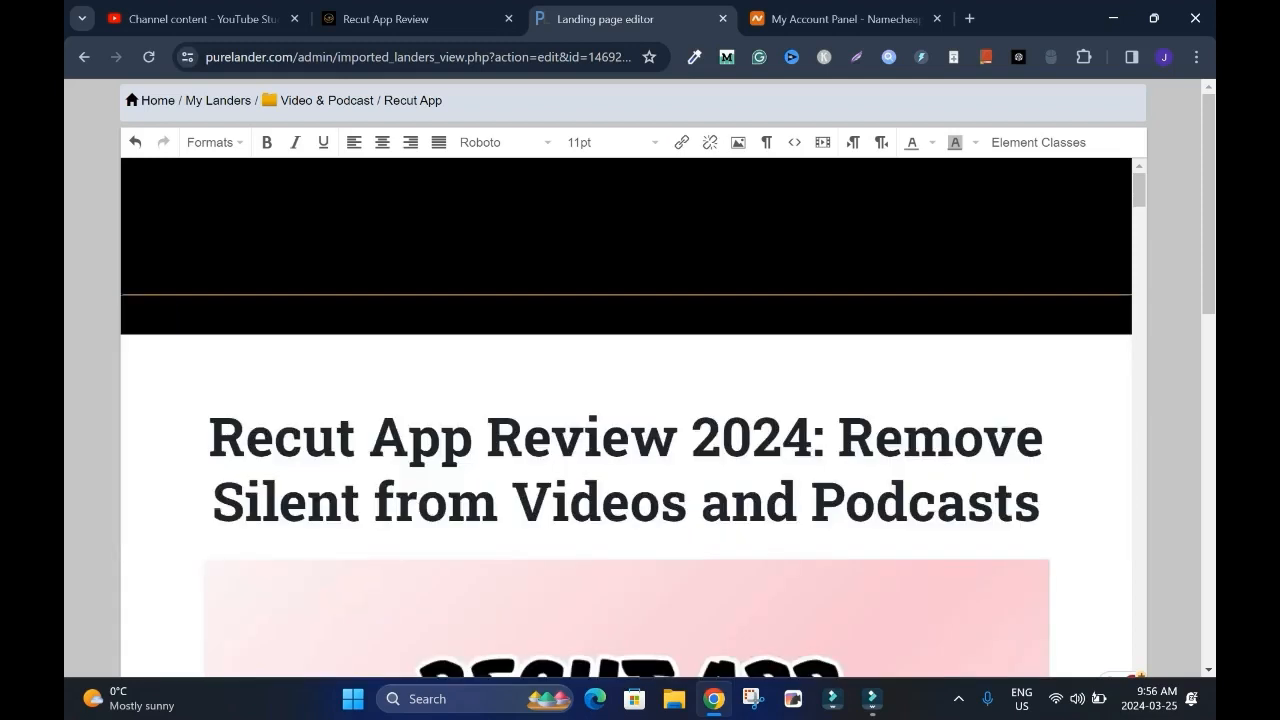
{"action": "key", "text": "Delete"}
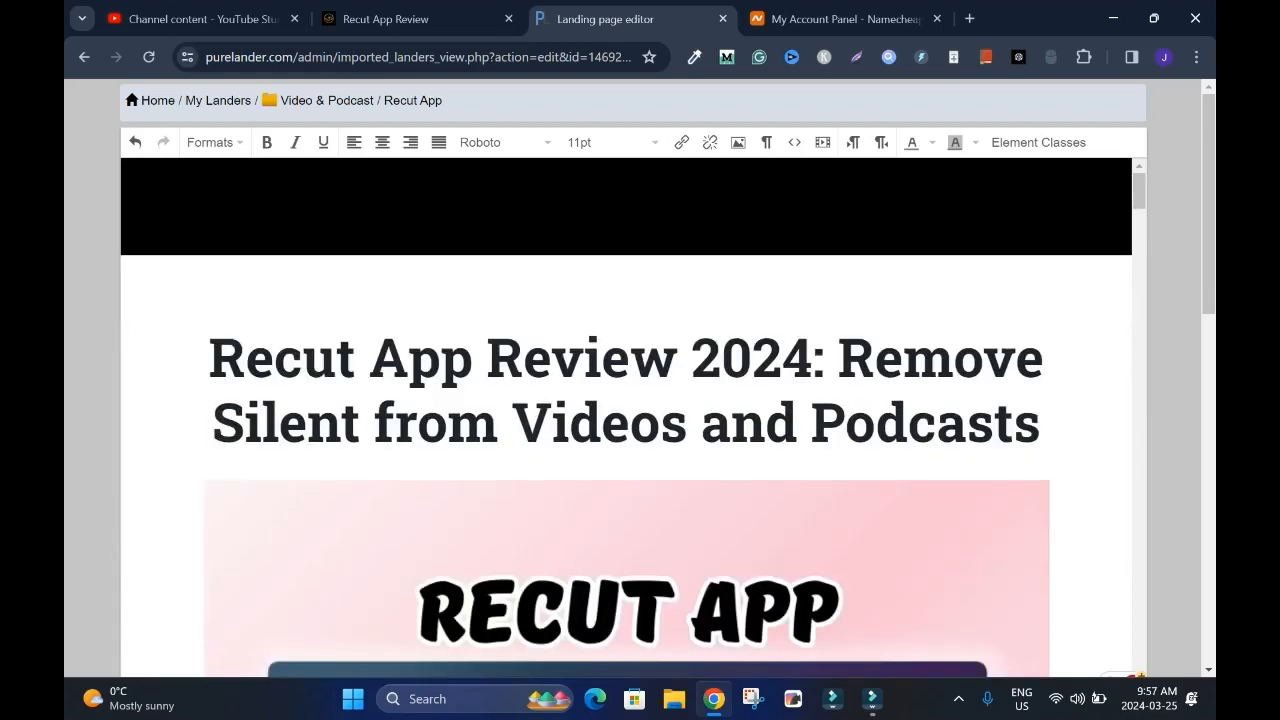
{"action": "scroll", "coordinate": [633, 400], "scroll_direction": "down", "scroll_amount": 10}
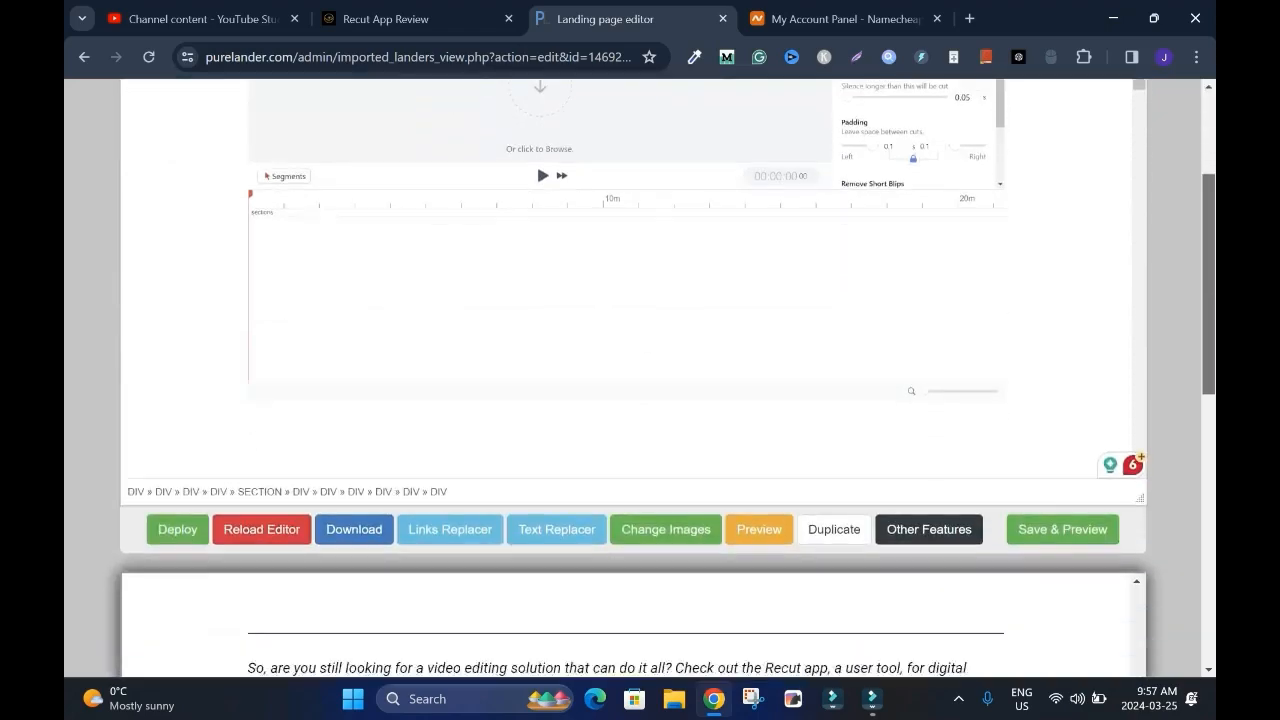
{"action": "left_click", "coordinate": [1062, 415]}
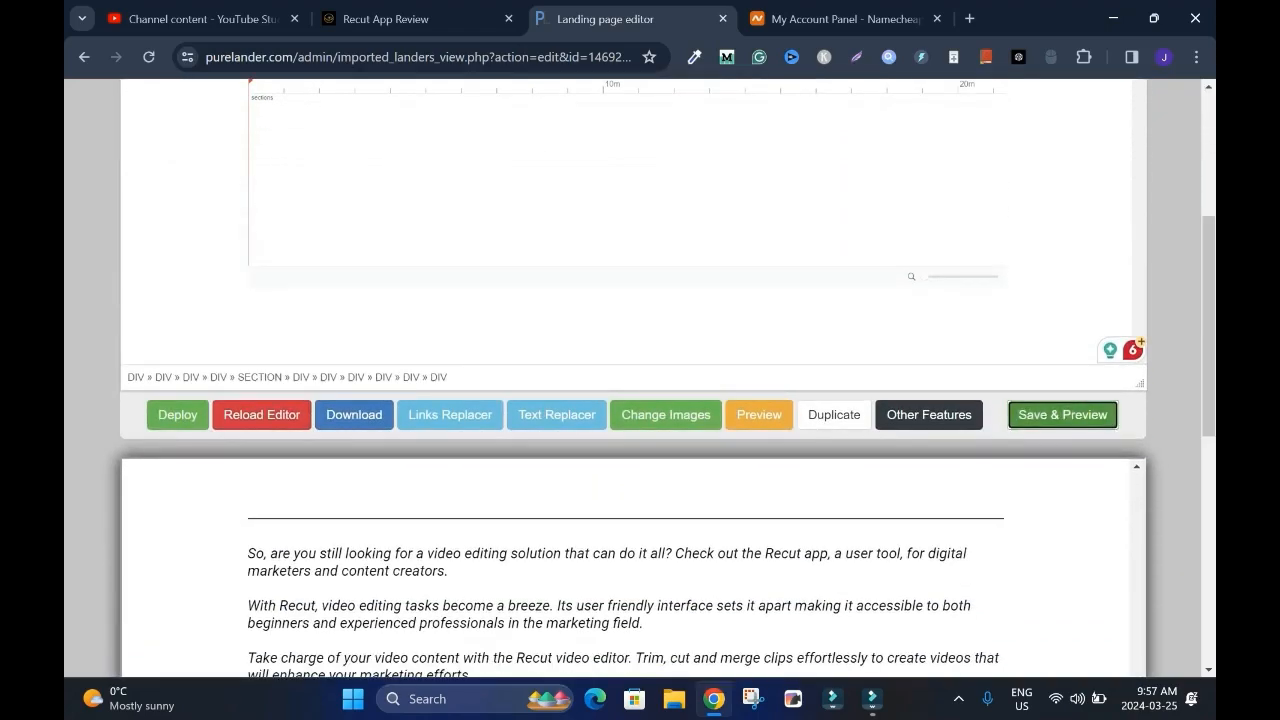
Change the page's main heading to "Recut App: Remove Silent from Videos & Podcasts".
{"action": "scroll", "coordinate": [633, 400], "scroll_direction": "up", "scroll_amount": 4}
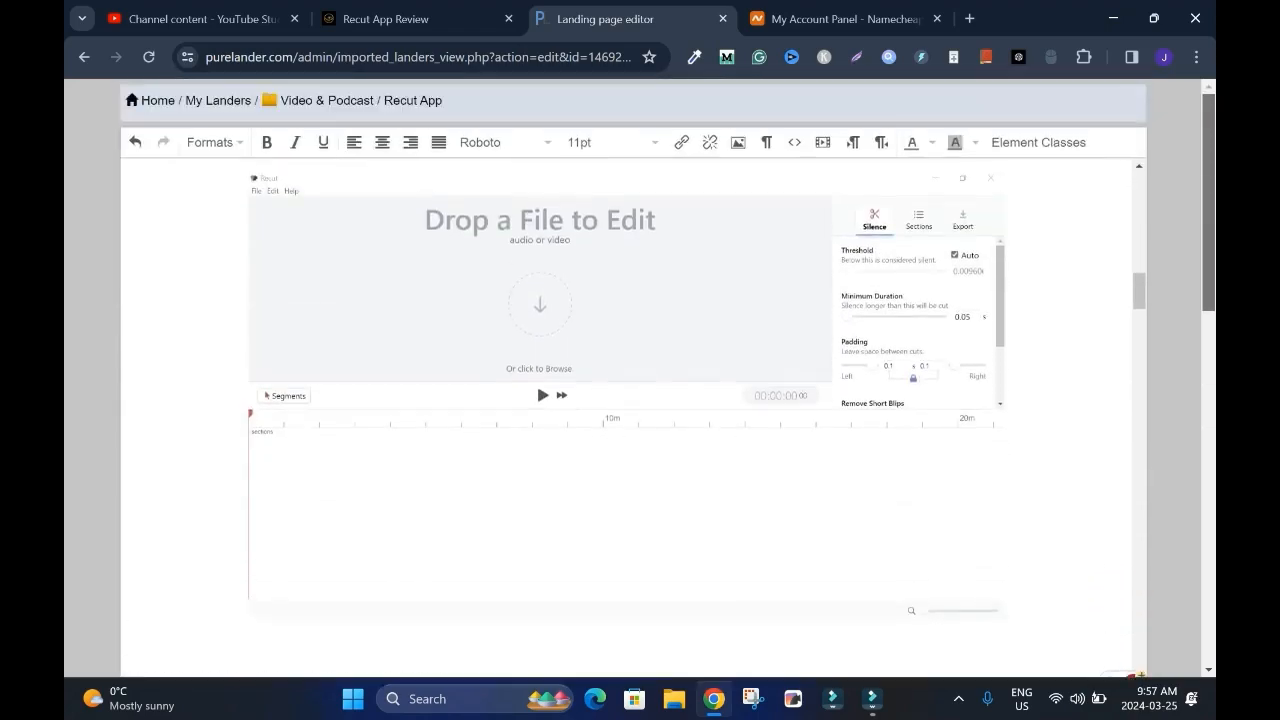
{"action": "scroll", "coordinate": [626, 415], "scroll_direction": "up", "scroll_amount": 5}
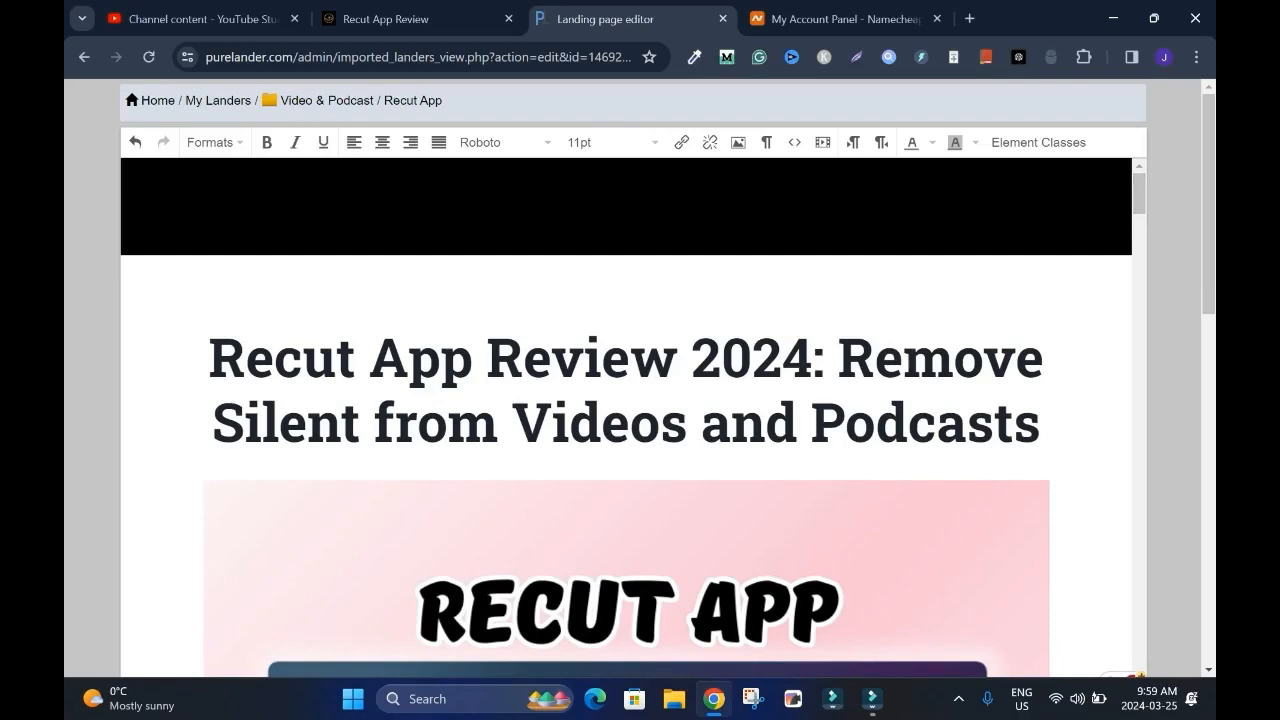
{"action": "left_click_drag", "start_coordinate": [490, 358], "coordinate": [816, 358]}
{"action": "key", "text": "BackSpace"}
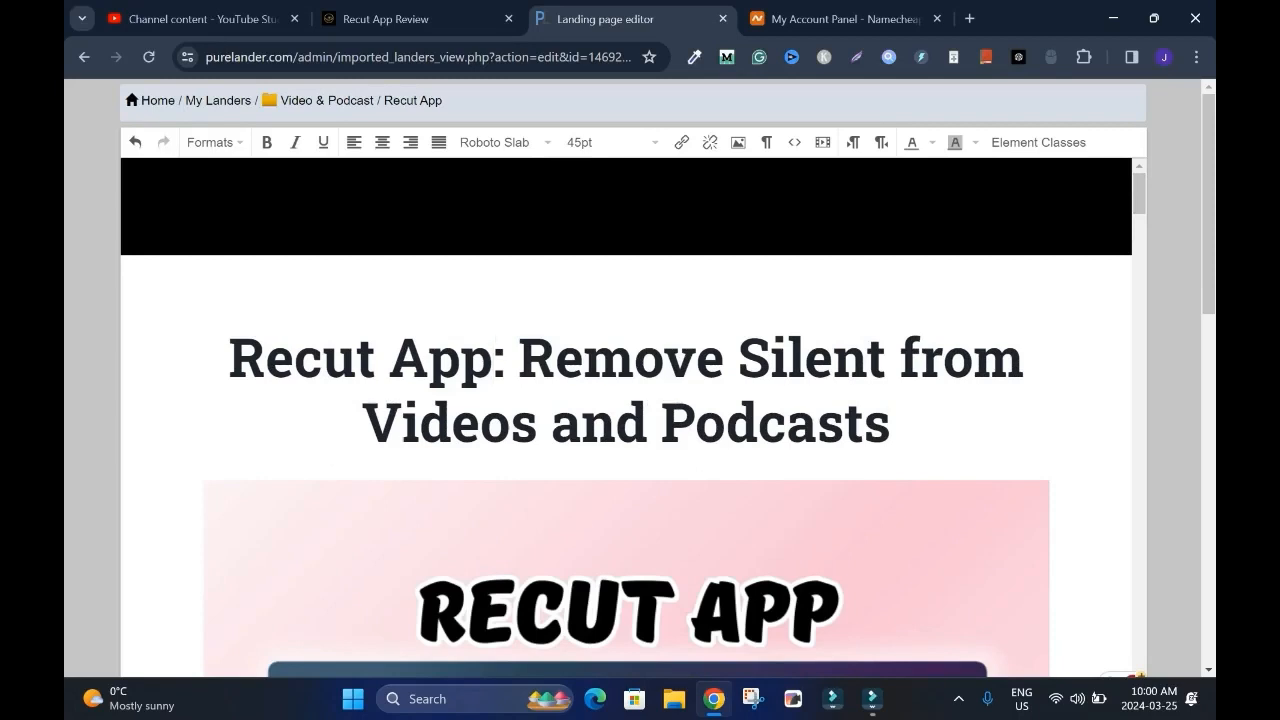
{"action": "double_click", "coordinate": [615, 423]}
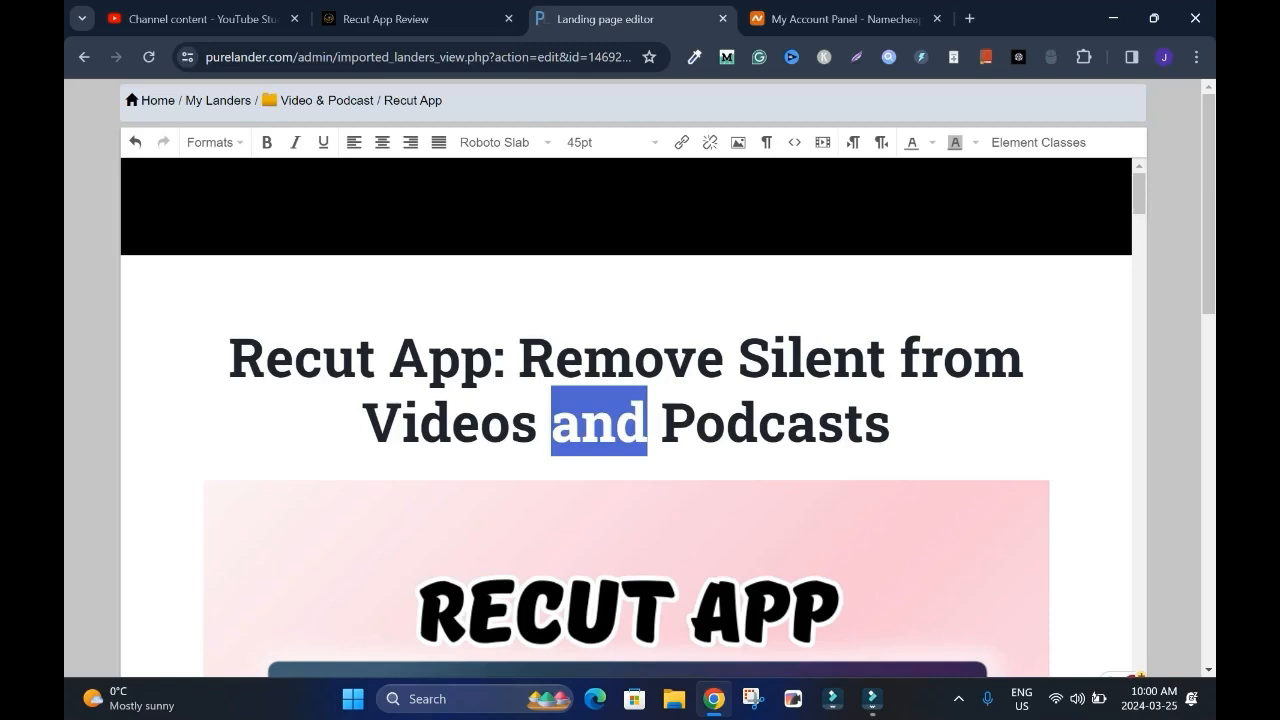
{"action": "type", "text": "&"}
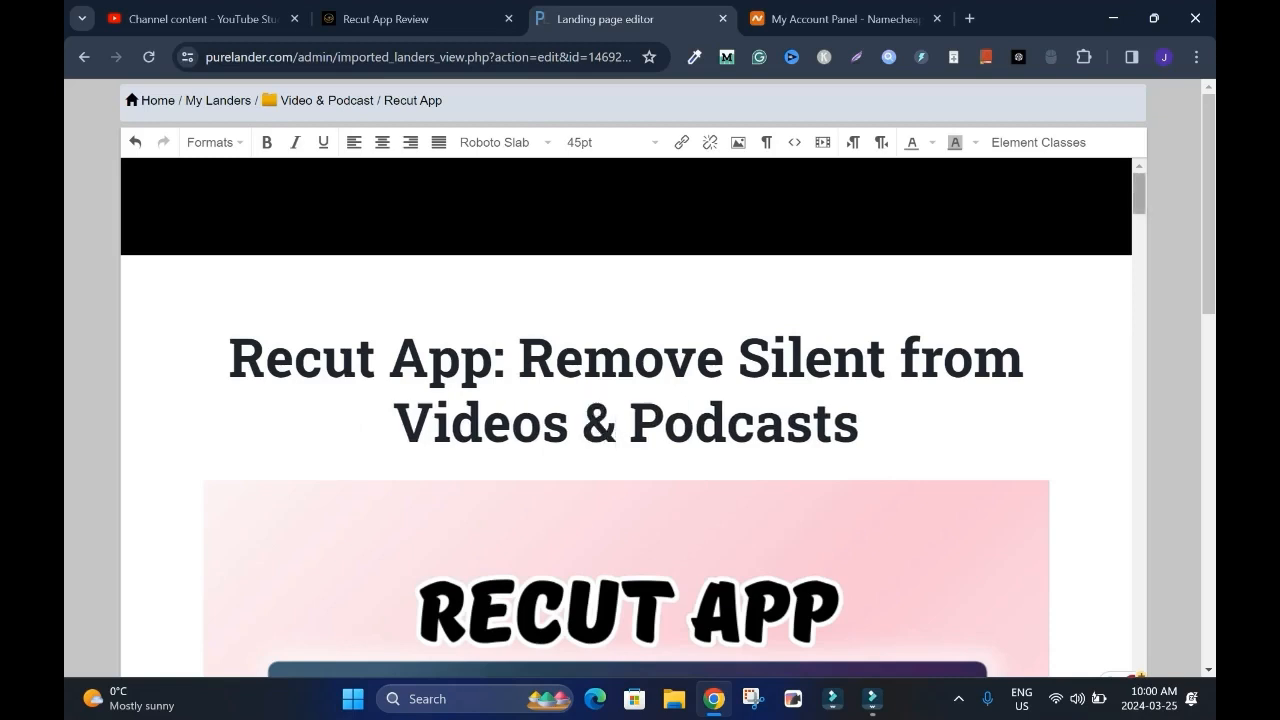
Check the editor's image options for the Recut App banner and the fields it offers for inserting a link.
{"action": "scroll", "coordinate": [640, 380], "scroll_direction": "down", "scroll_amount": 3}
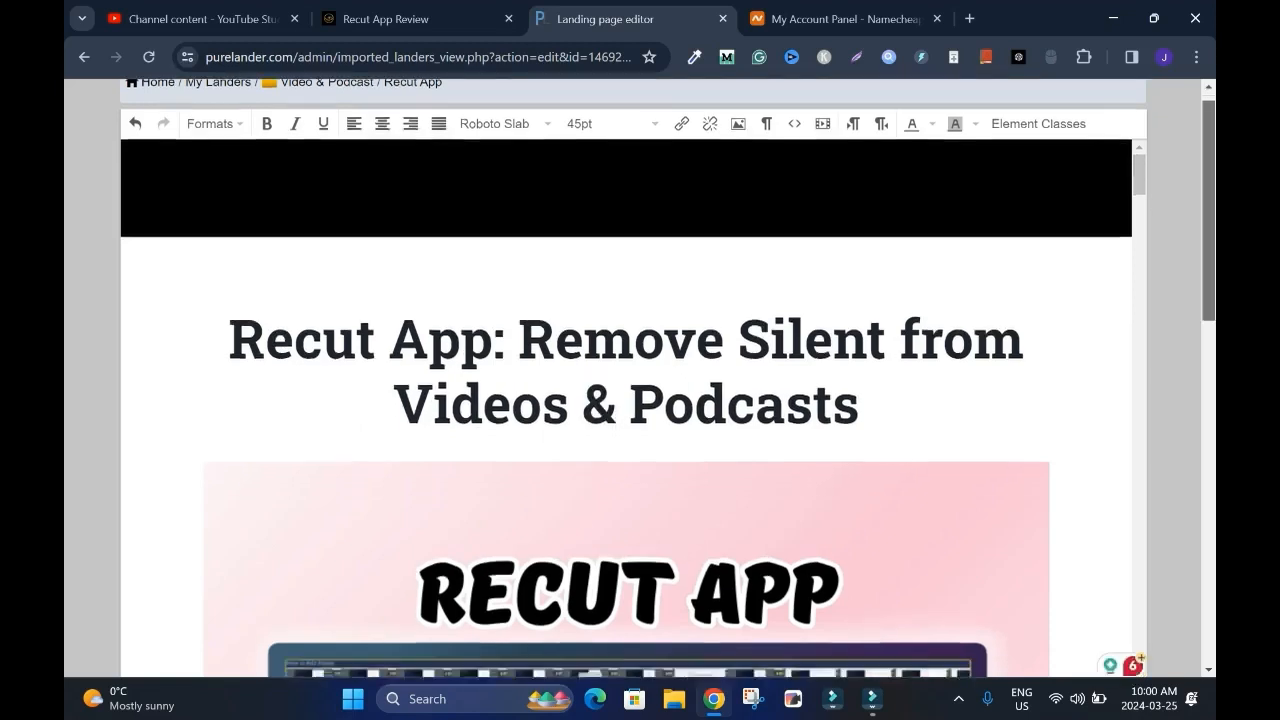
{"action": "scroll", "coordinate": [640, 380], "scroll_direction": "up", "scroll_amount": 3}
{"action": "scroll", "coordinate": [640, 400], "scroll_direction": "down", "scroll_amount": 4}
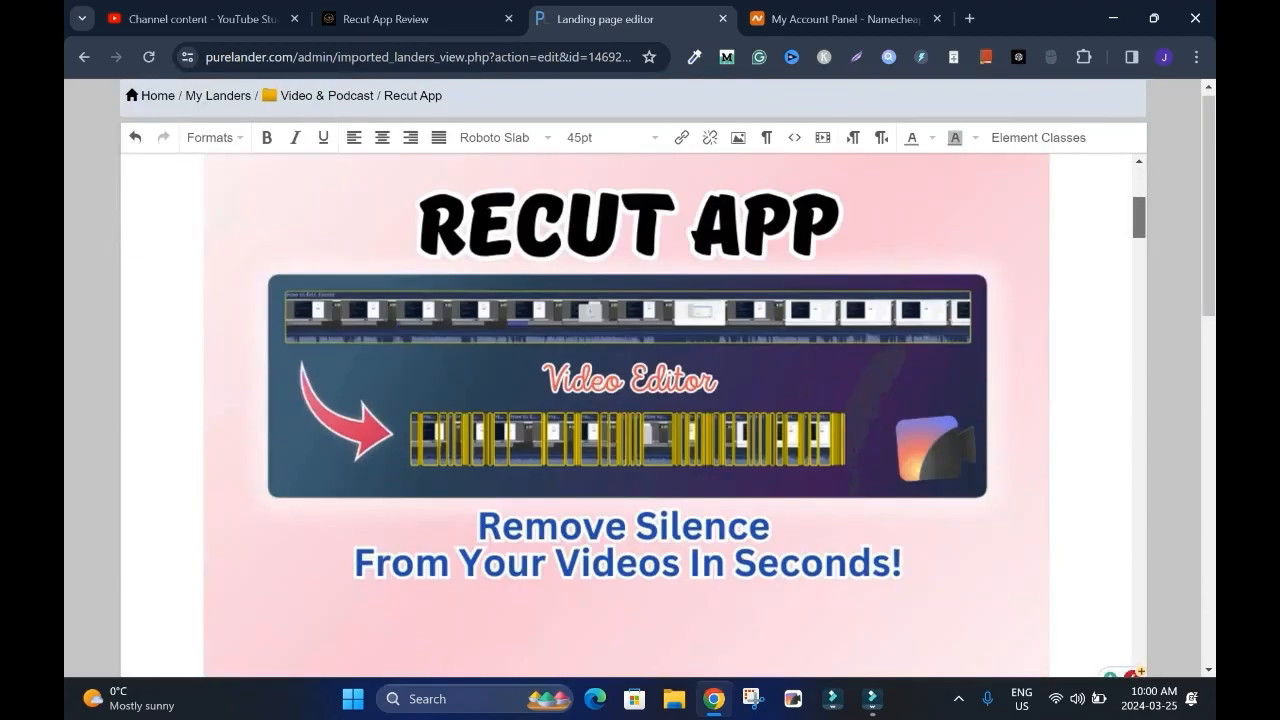
{"action": "scroll", "coordinate": [640, 400], "scroll_direction": "up", "scroll_amount": 2}
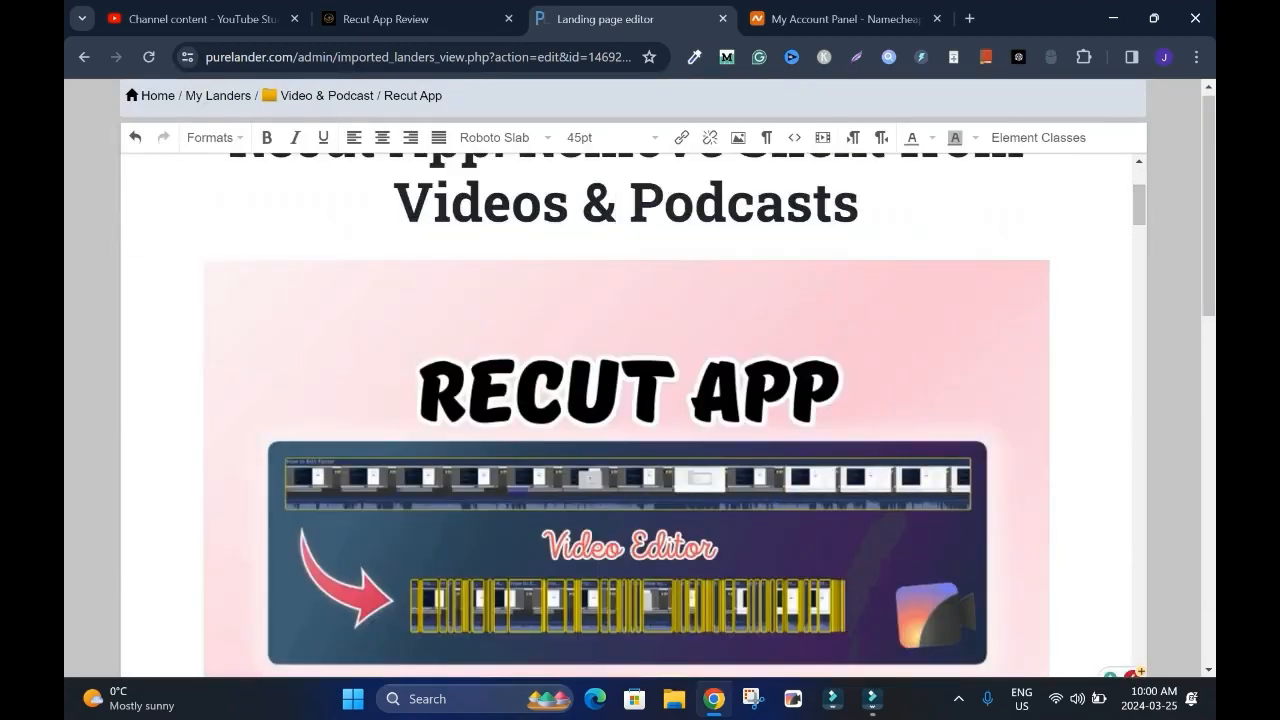
{"action": "left_click", "coordinate": [626, 420]}
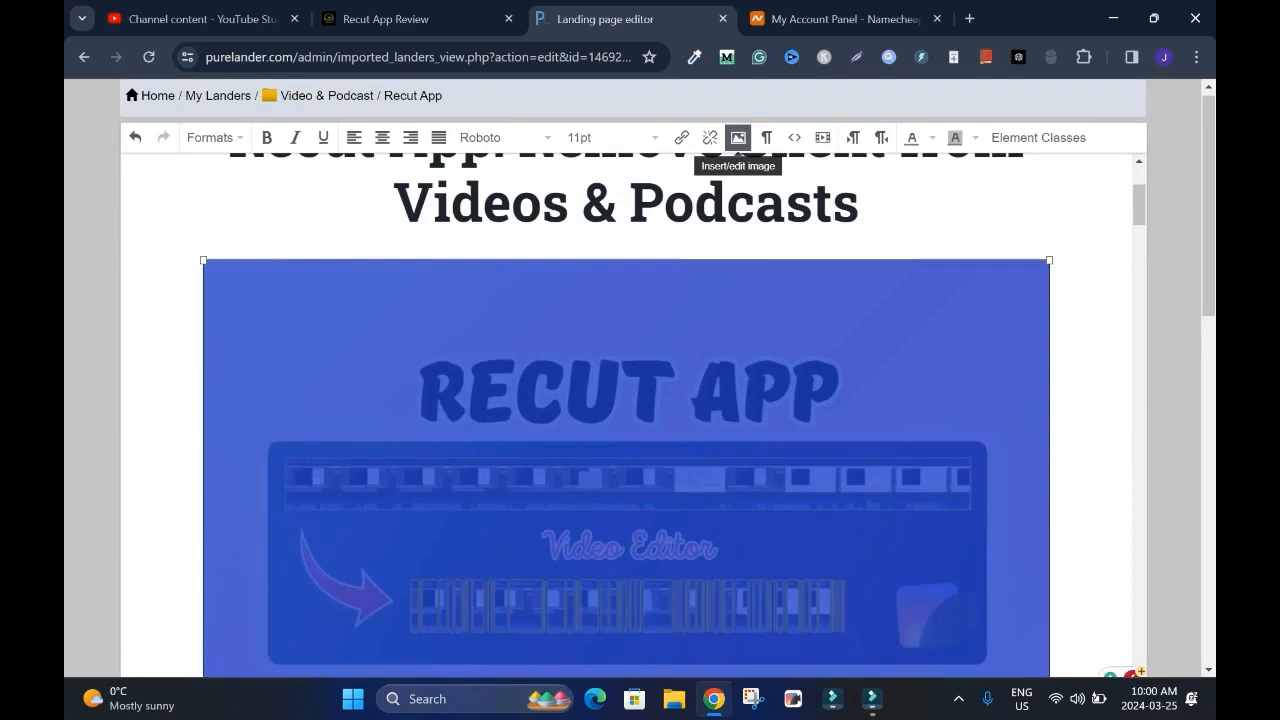
{"action": "left_click", "coordinate": [738, 137]}
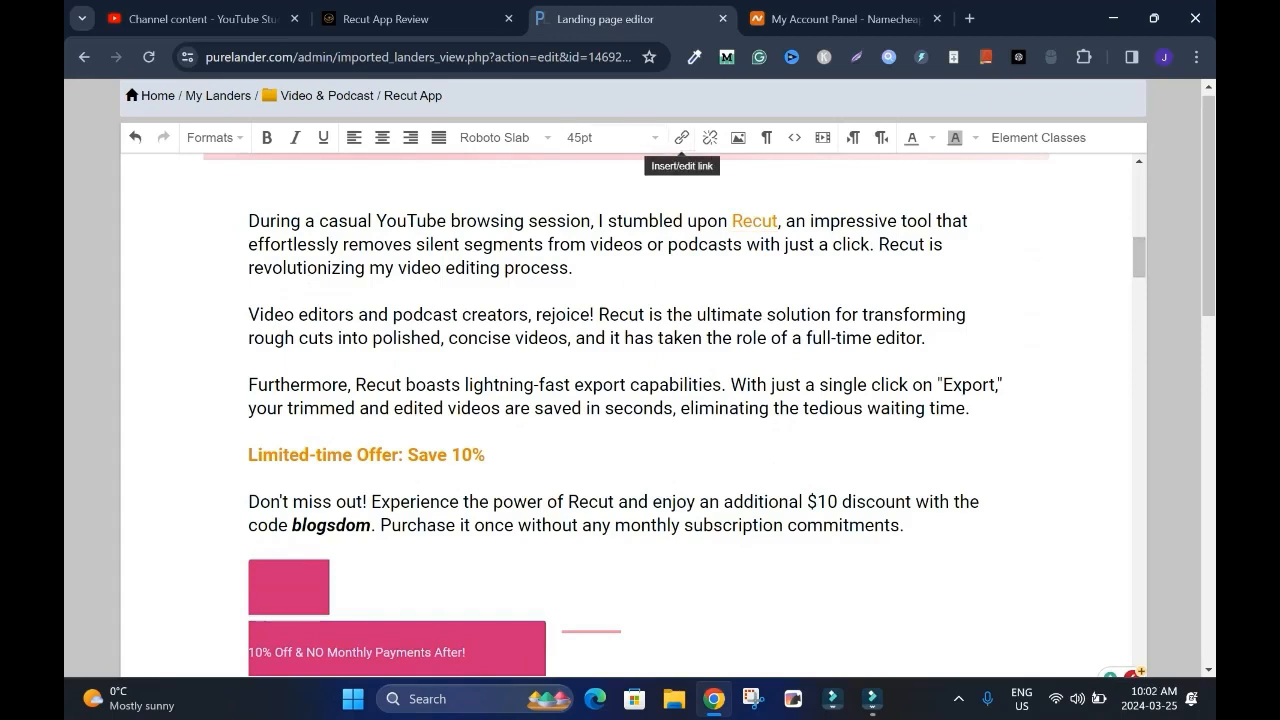
{"action": "left_click", "coordinate": [681, 138]}
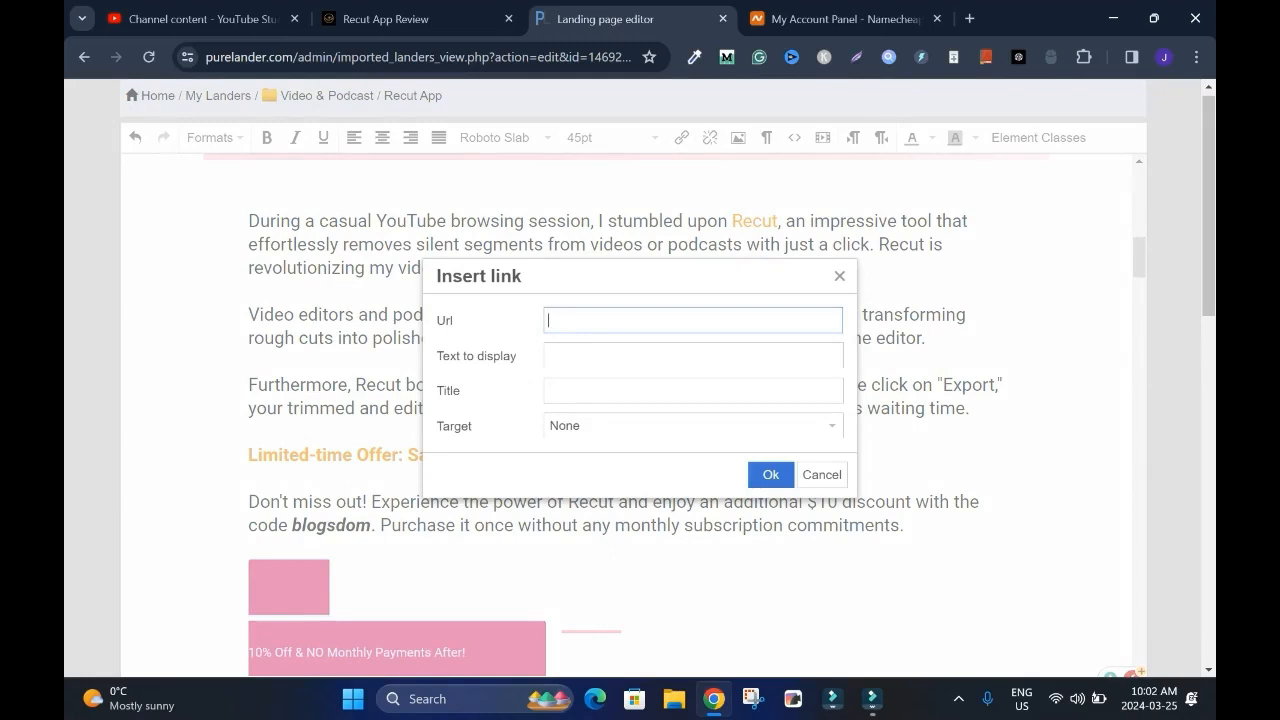
{"action": "left_click", "coordinate": [770, 474]}
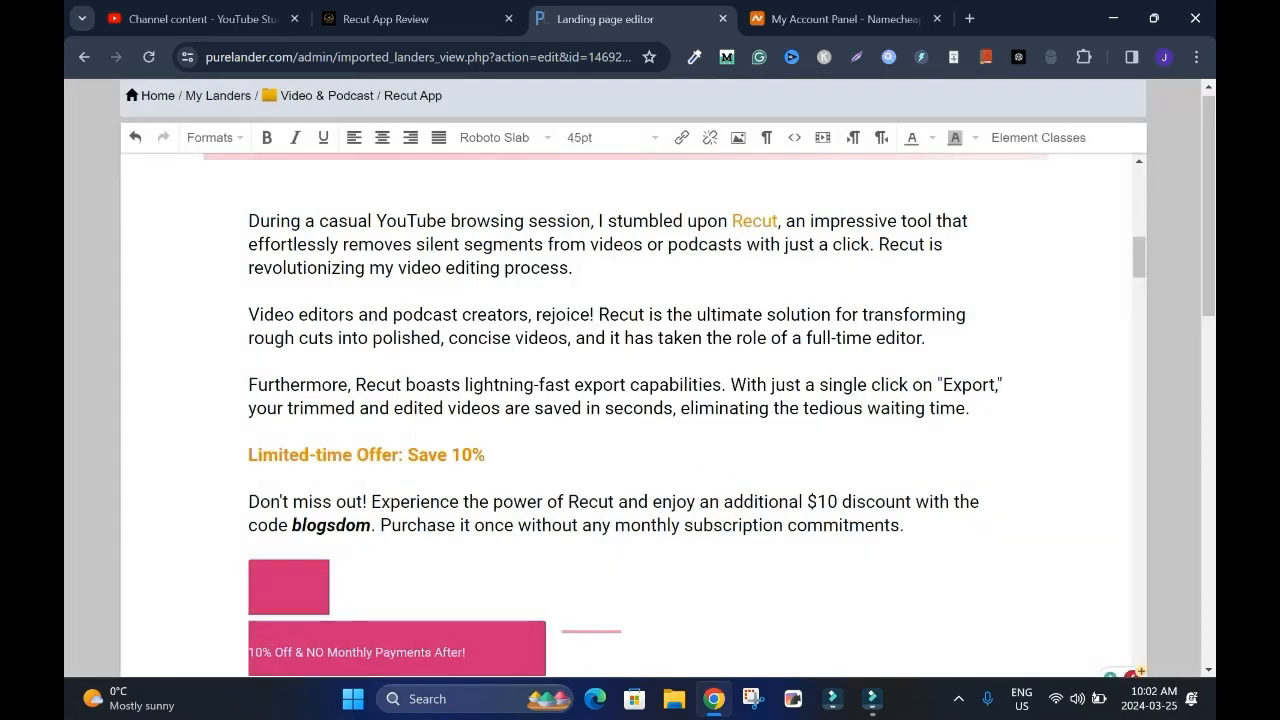
Save the edited lander and open its full preview in a new browser tab to review the page.
{"action": "scroll", "coordinate": [630, 400], "scroll_direction": "down", "scroll_amount": 3}
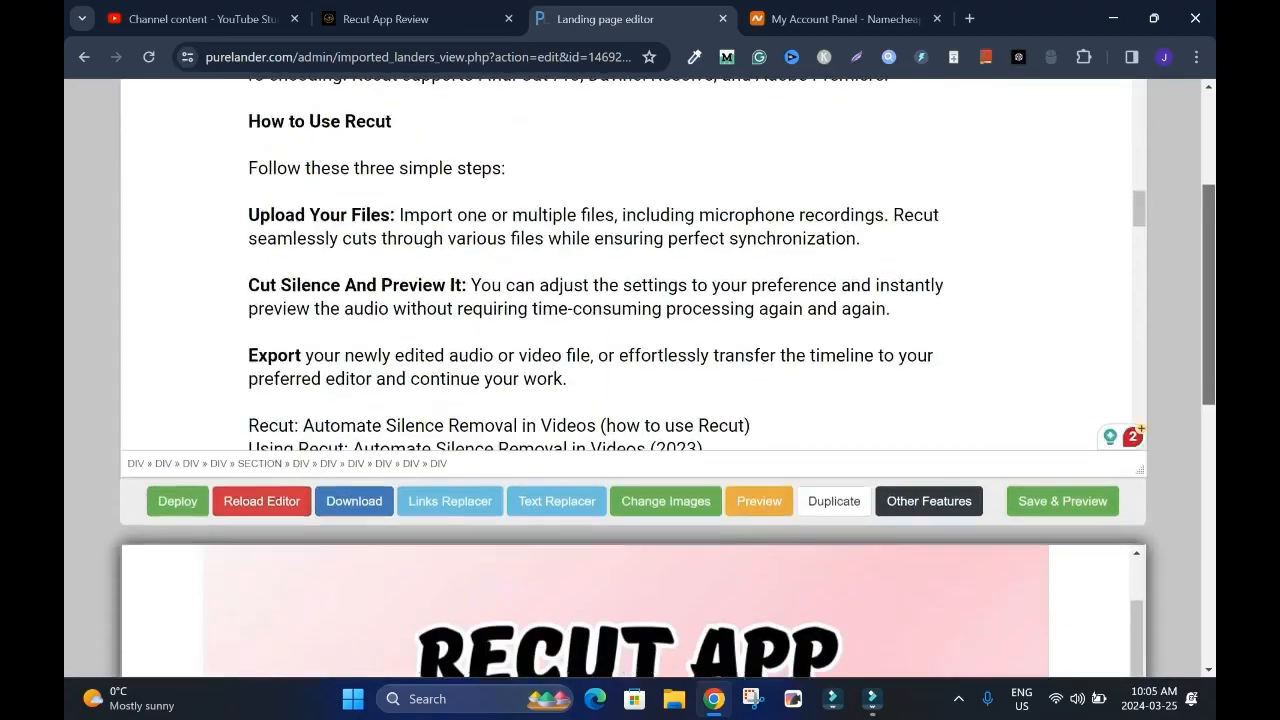
{"action": "scroll", "coordinate": [630, 300], "scroll_direction": "down", "scroll_amount": 2}
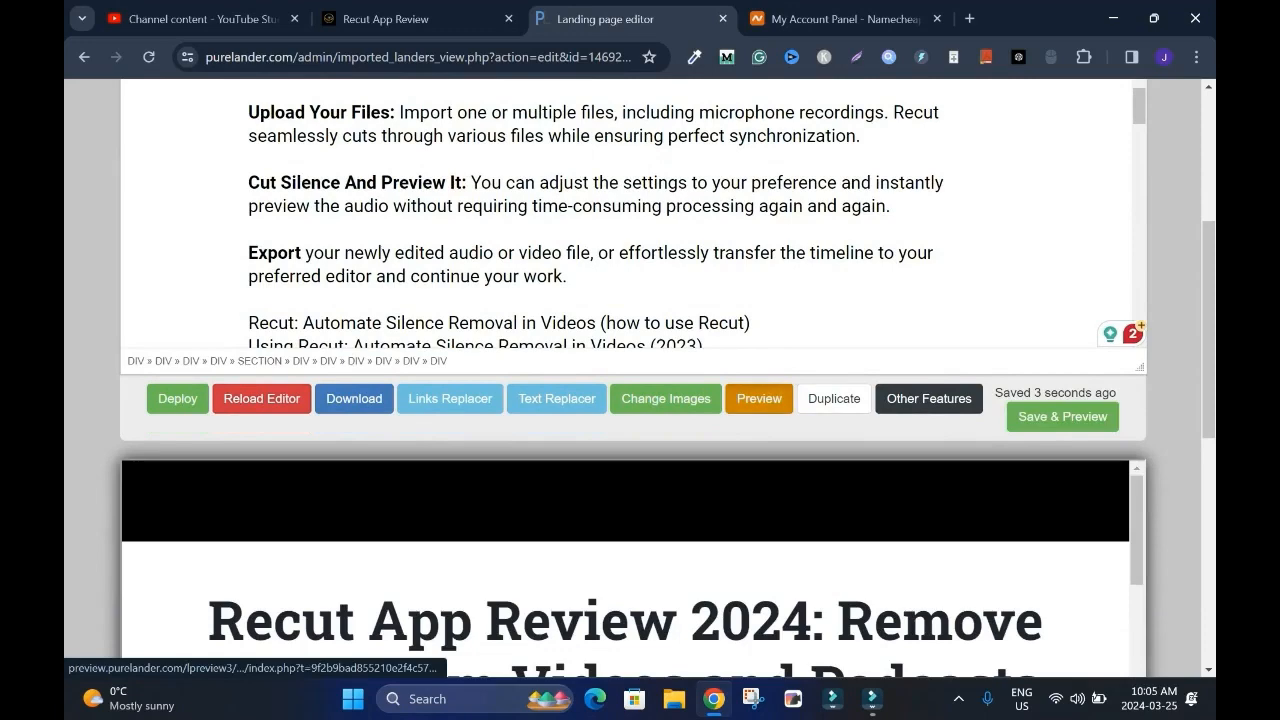
{"action": "right_click", "coordinate": [760, 400]}
{"action": "left_click", "coordinate": [828, 421]}
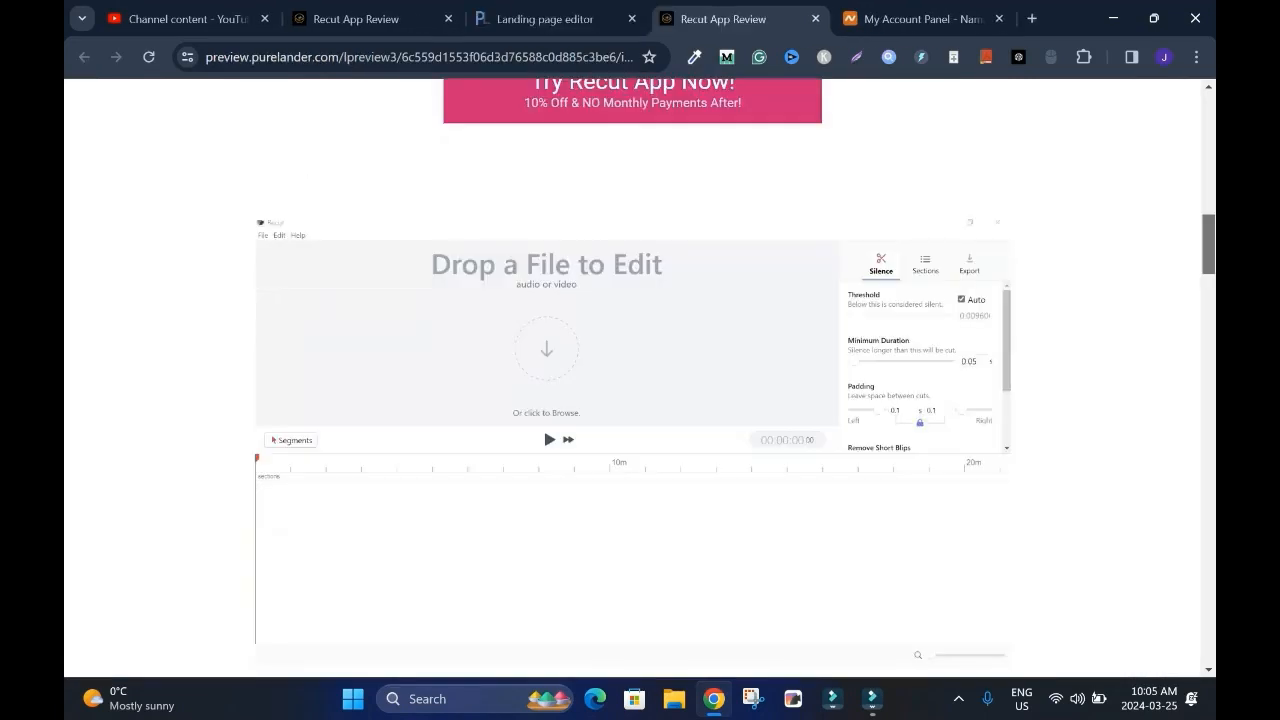
{"action": "left_click_drag", "start_coordinate": [1208, 243], "coordinate": [1208, 229]}
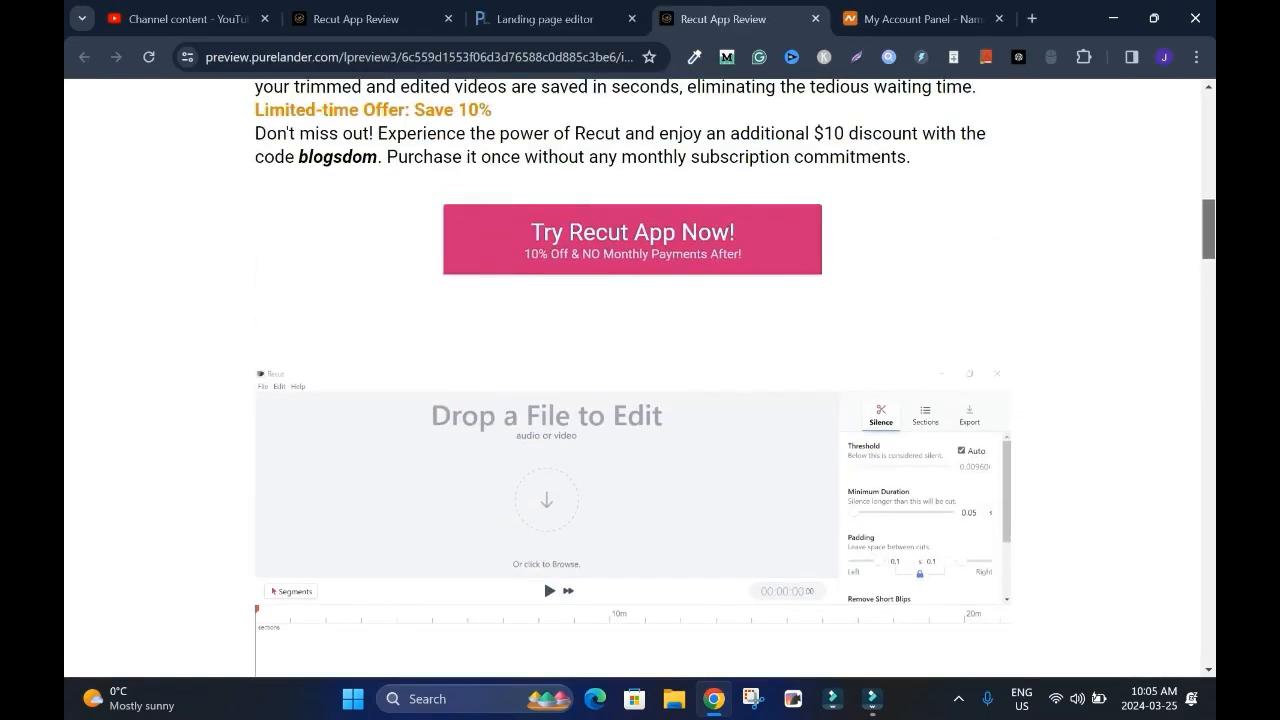
Reopen the lander's full preview in a new tab, review the page down to the Try Recut App Now! offer, and return to the editor.
{"action": "key", "text": "ctrl+w"}
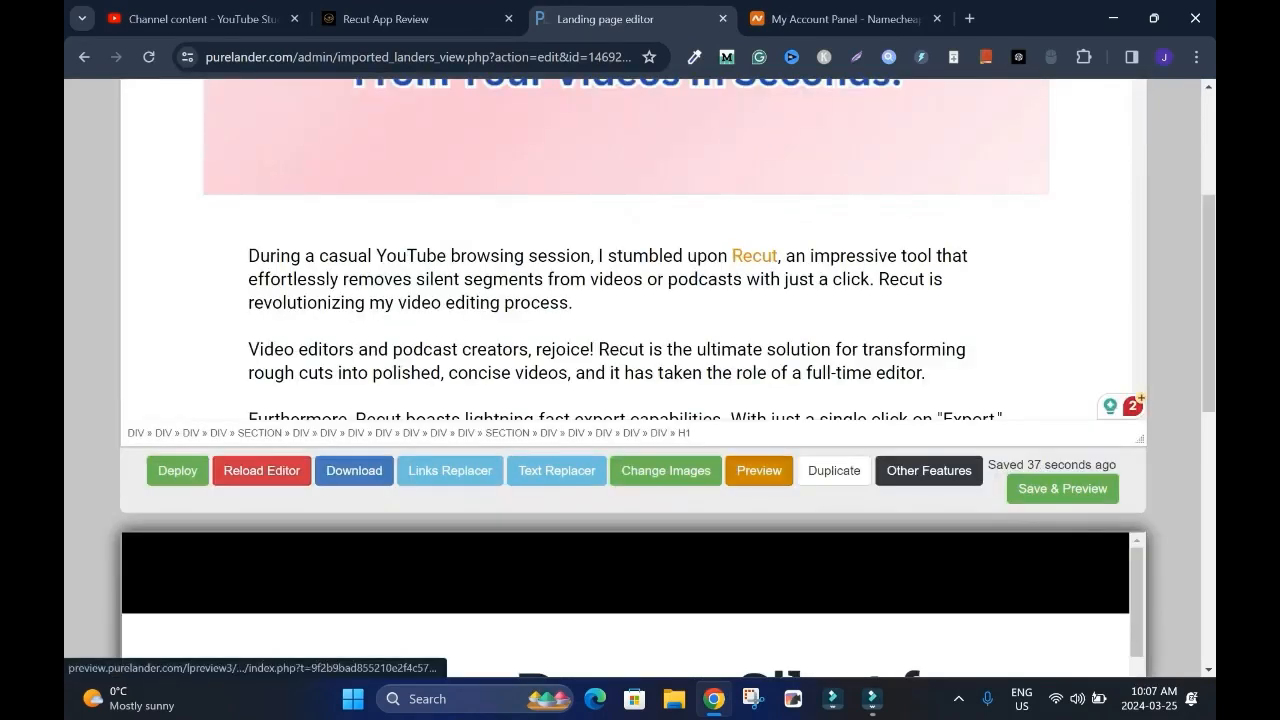
{"action": "right_click", "coordinate": [766, 468]}
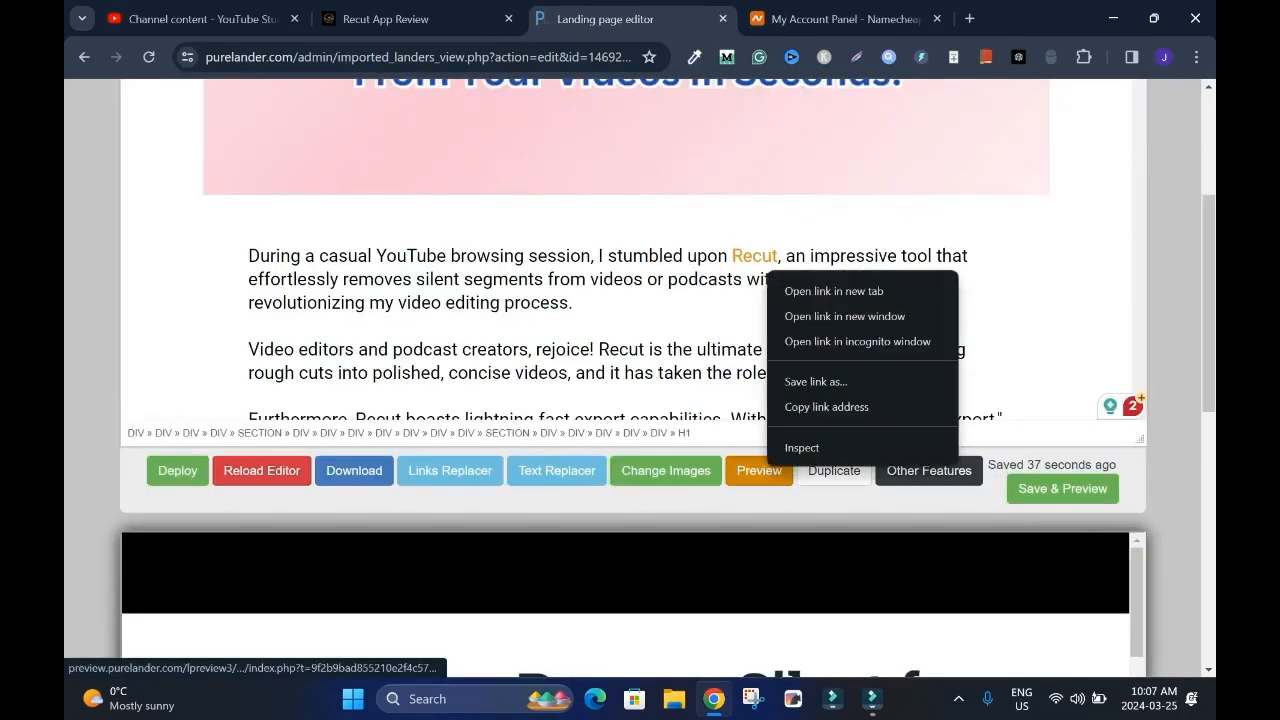
{"action": "left_click", "coordinate": [834, 291]}
{"action": "left_click", "coordinate": [723, 19]}
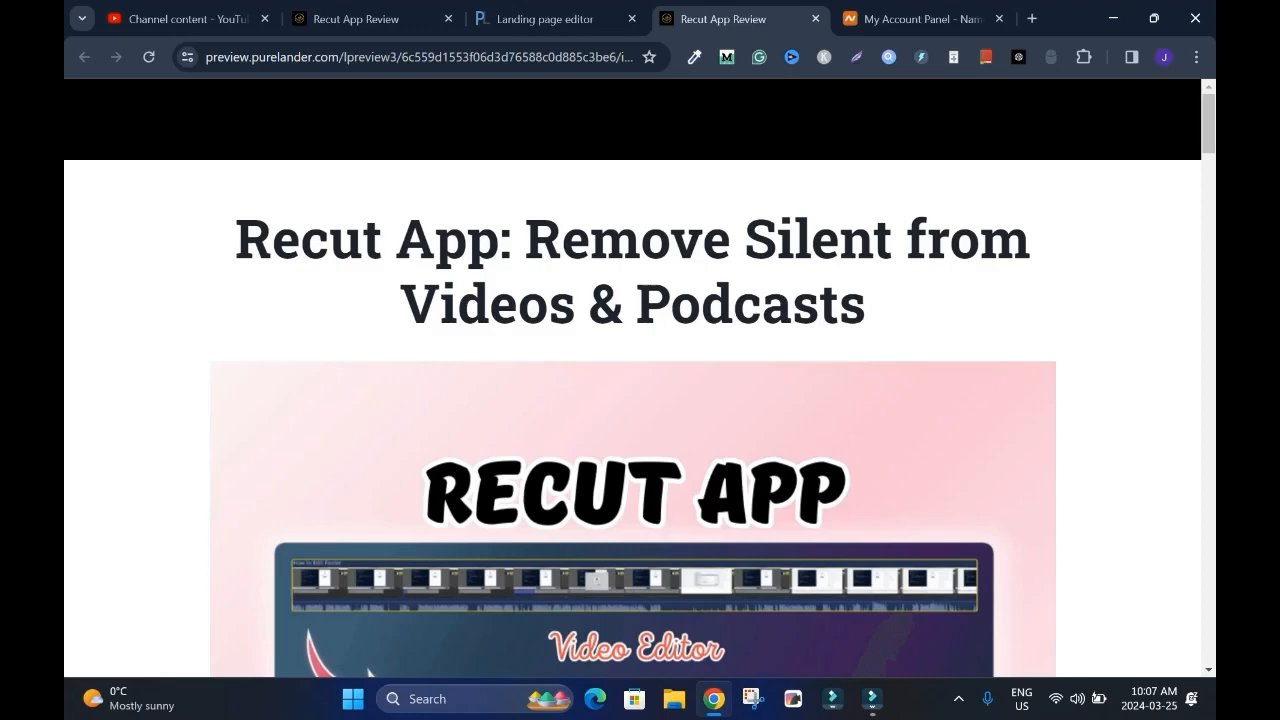
{"action": "scroll", "coordinate": [640, 400], "scroll_direction": "down", "scroll_amount": 10}
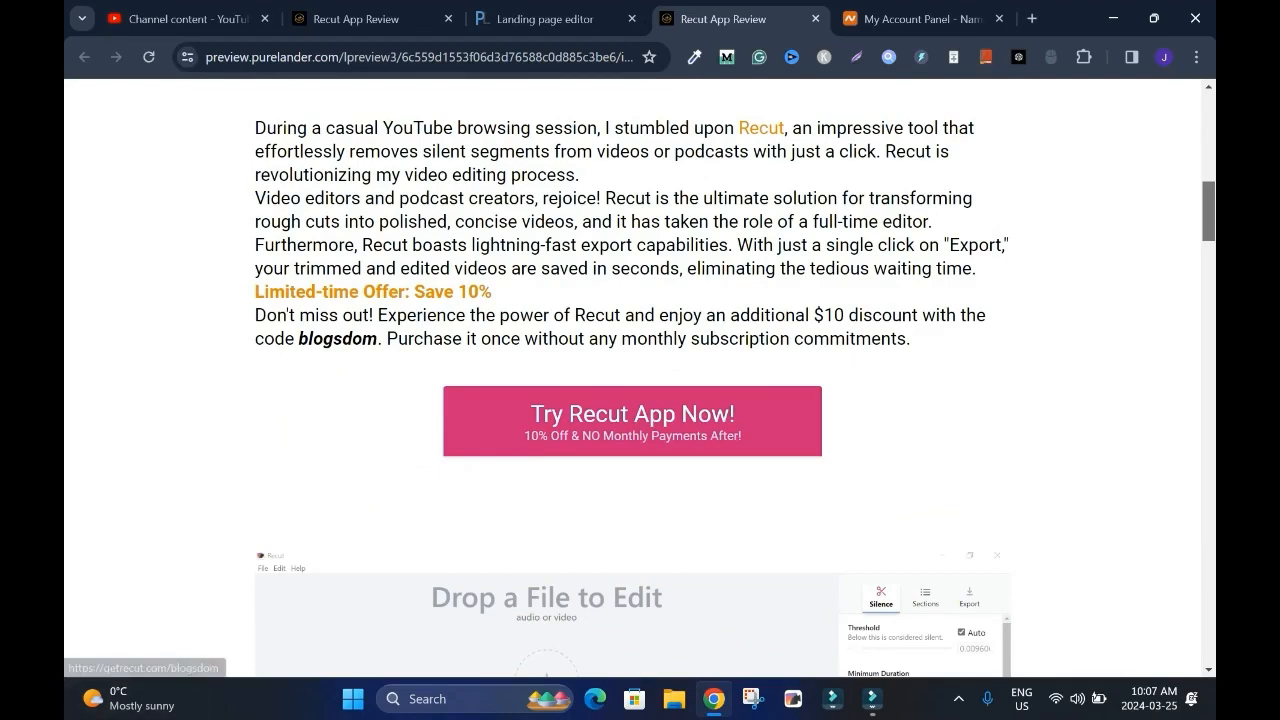
{"action": "left_click", "coordinate": [815, 18]}
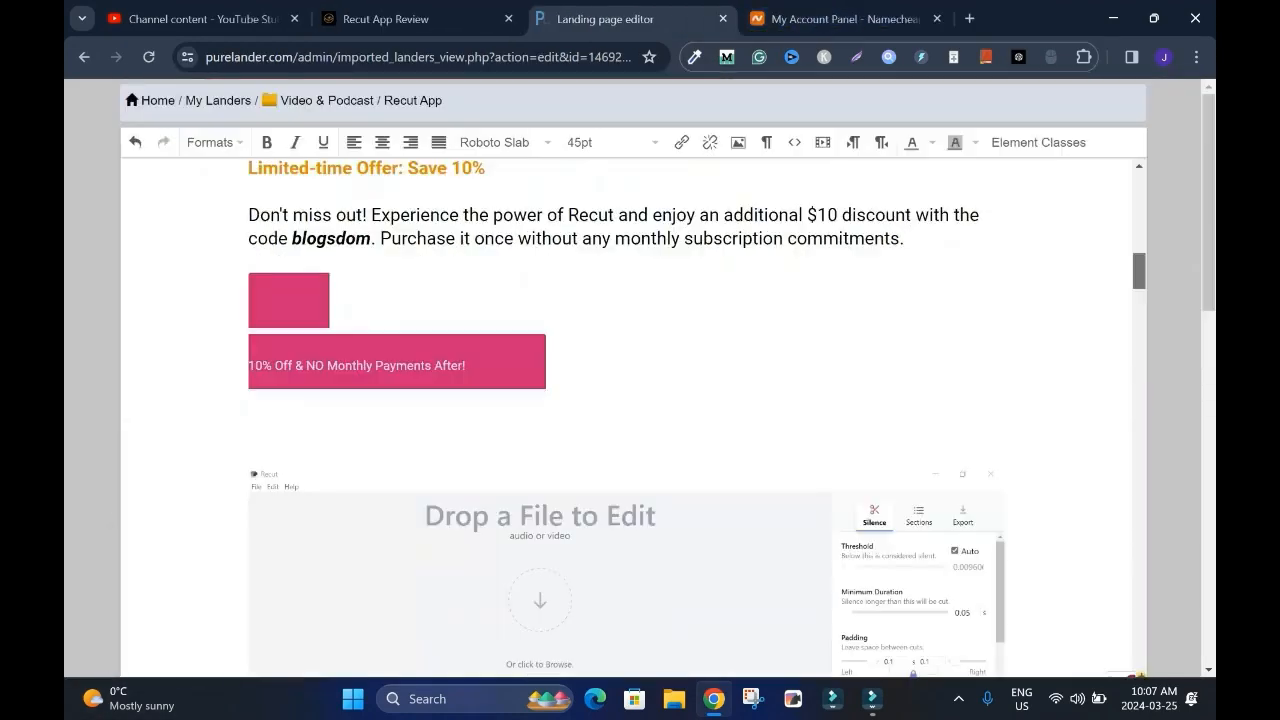
Check the source, description and dimension settings of the "Drop a File to Edit" screenshot without changing the image.
{"action": "scroll", "coordinate": [640, 400], "scroll_direction": "down", "scroll_amount": 3}
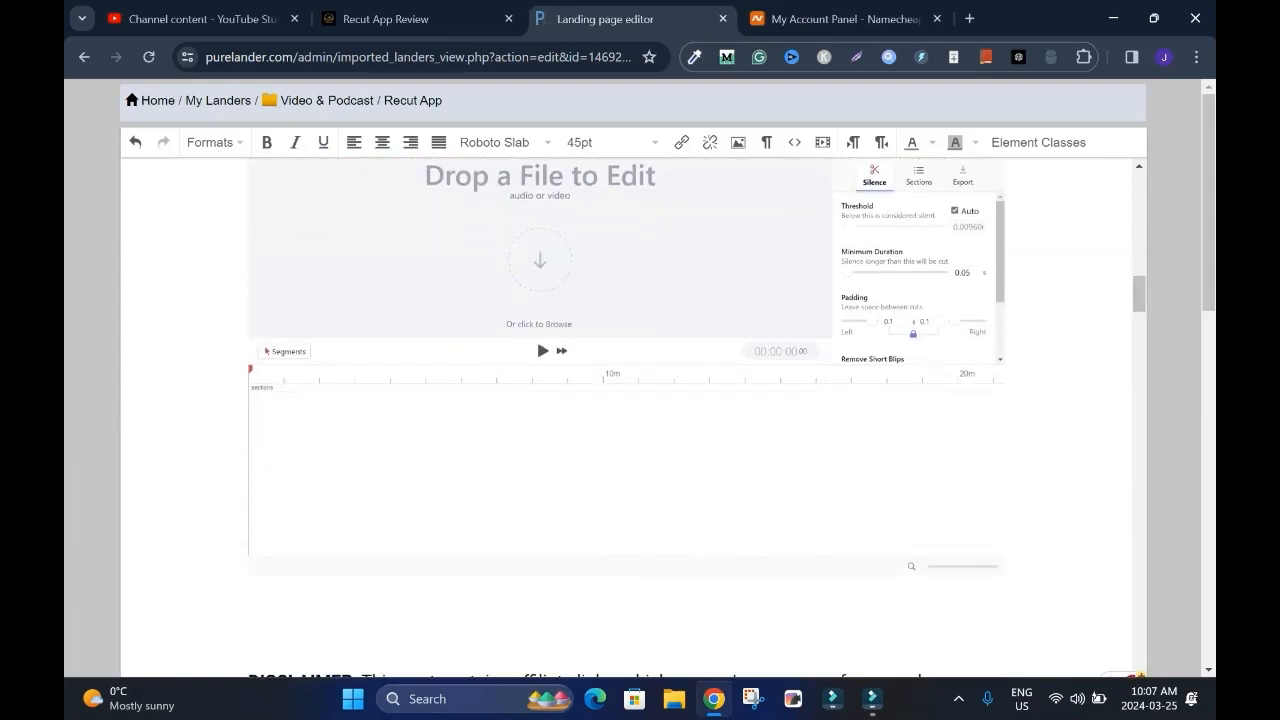
{"action": "left_click", "coordinate": [626, 400]}
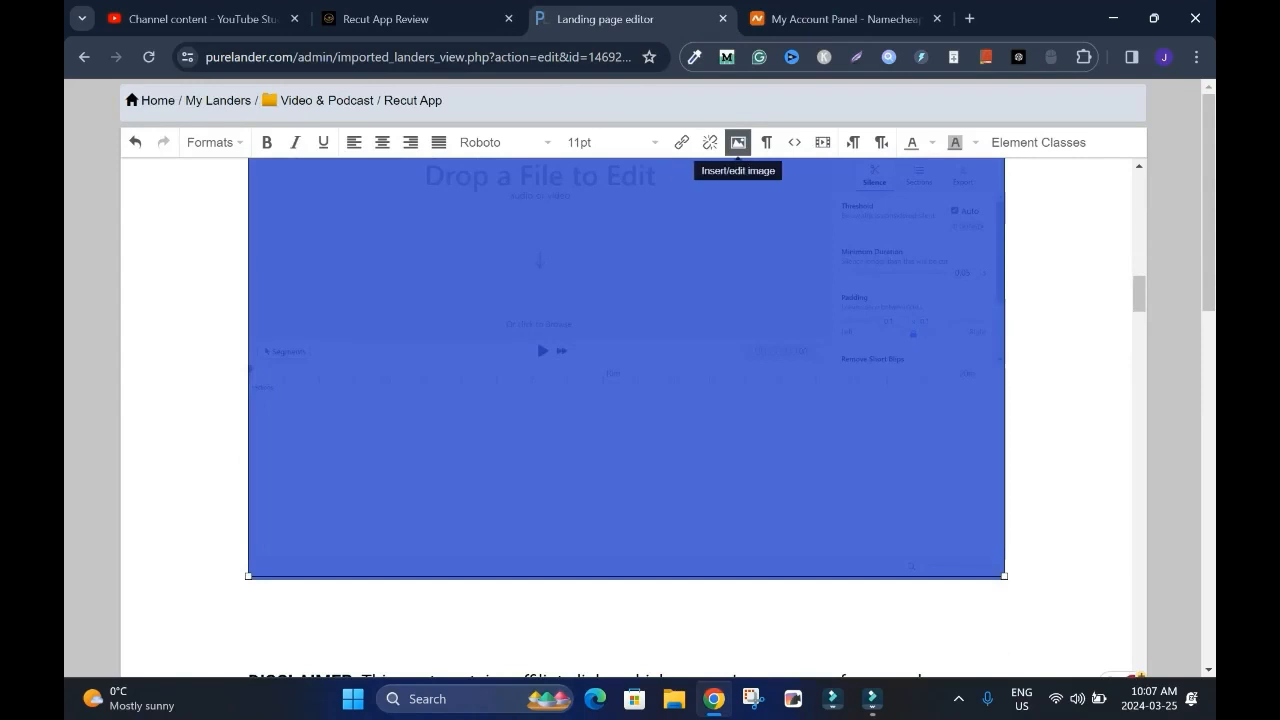
{"action": "left_click", "coordinate": [738, 142]}
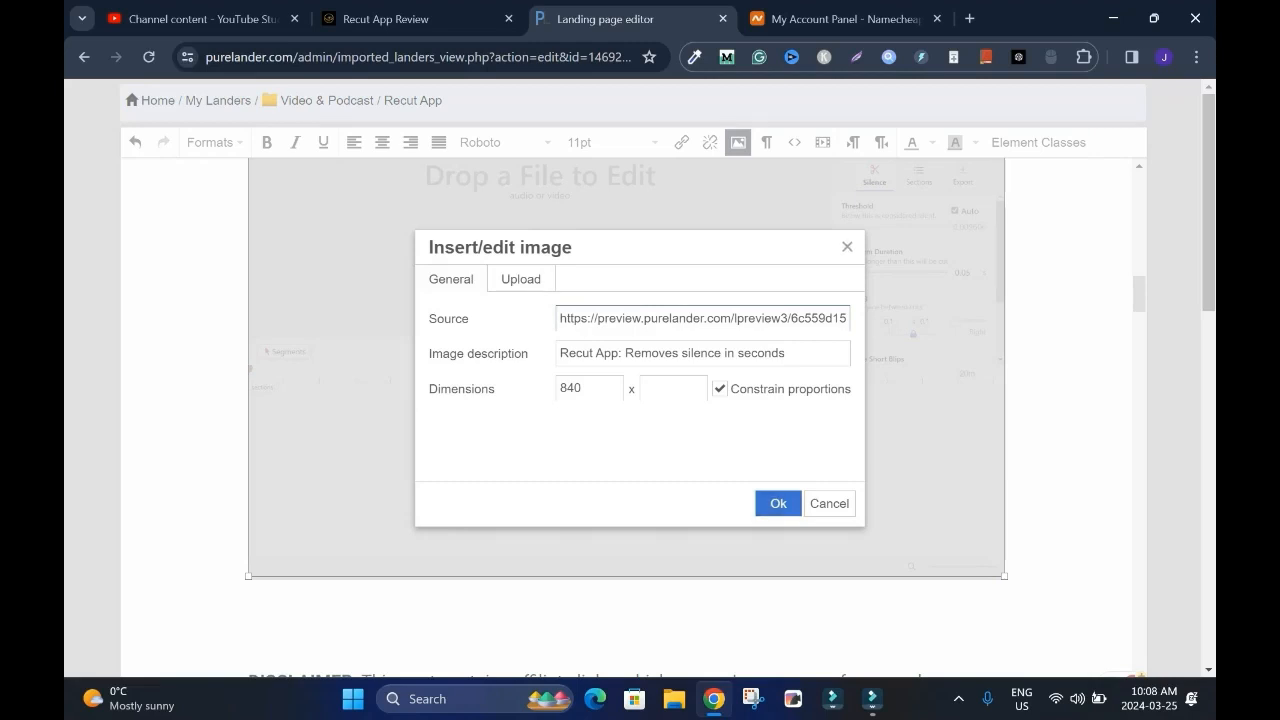
{"action": "left_click", "coordinate": [847, 247]}
{"action": "left_click", "coordinate": [1055, 450]}
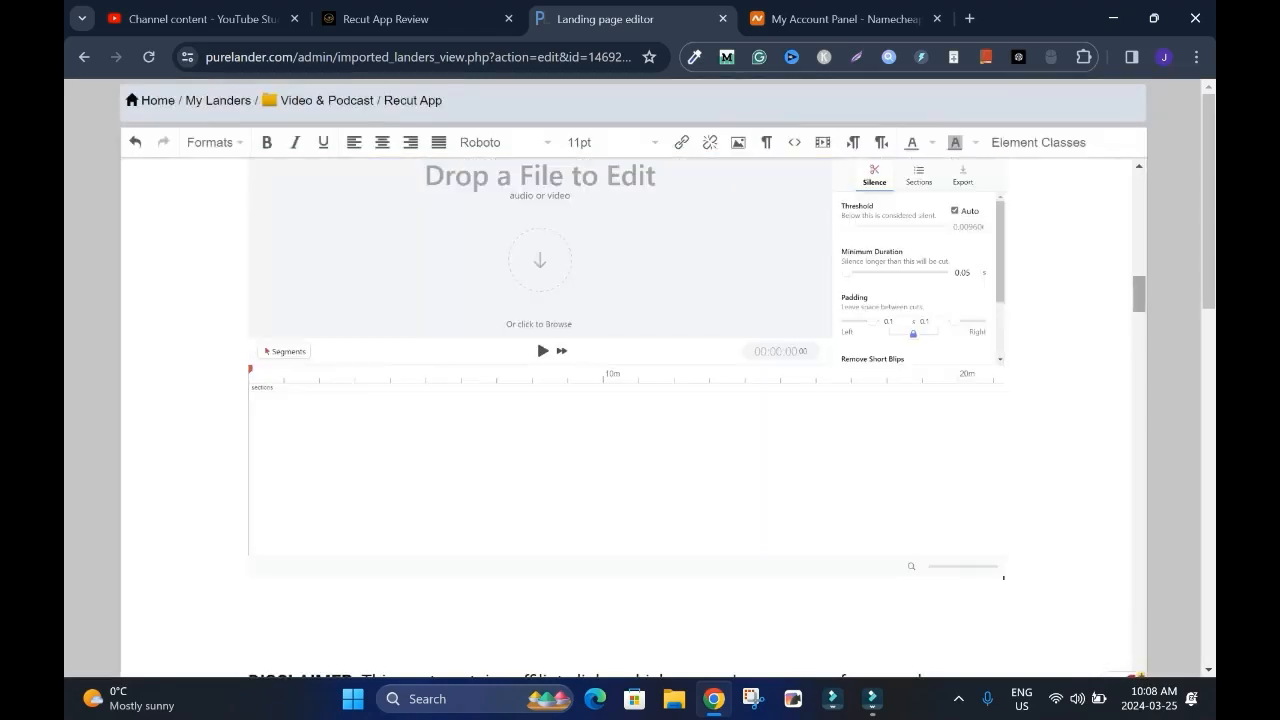
Delete the "Read this article: Pictory AI Review: Best AI Video Creation Tool?" line near the end of the page.
{"action": "left_click_drag", "start_coordinate": [1139, 294], "coordinate": [1139, 529]}
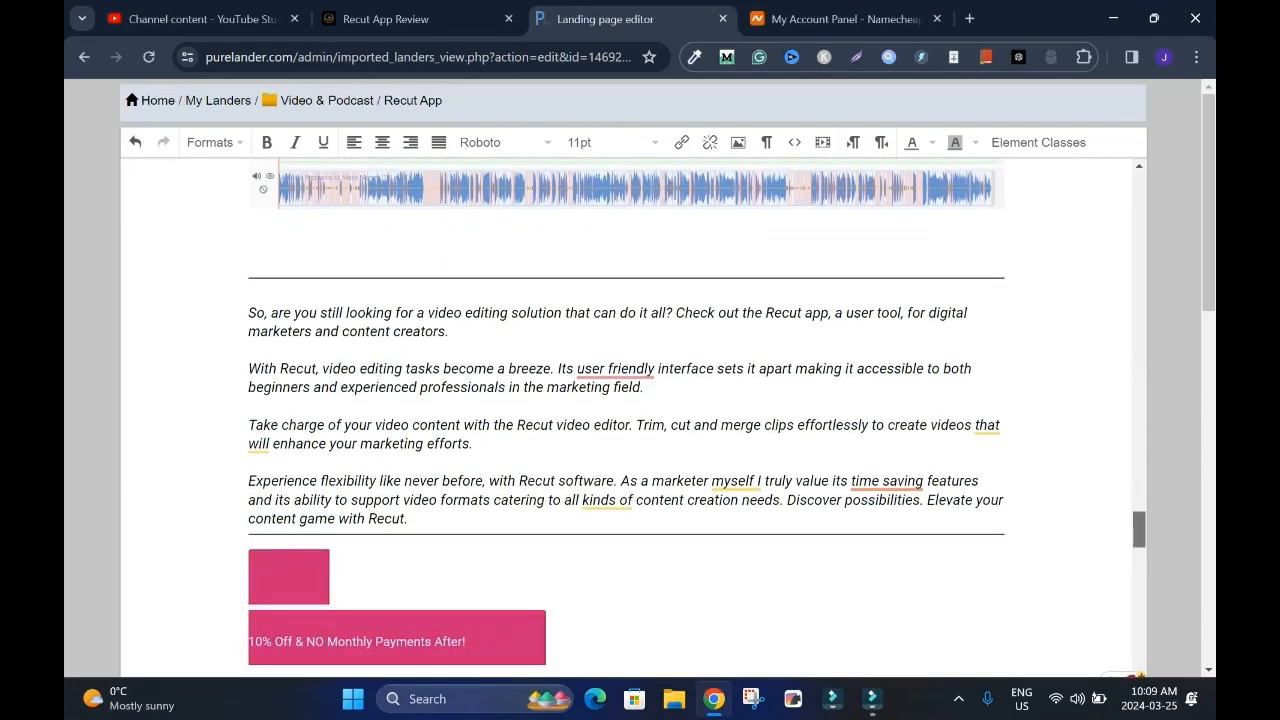
{"action": "scroll", "coordinate": [630, 350], "scroll_direction": "down", "scroll_amount": 10}
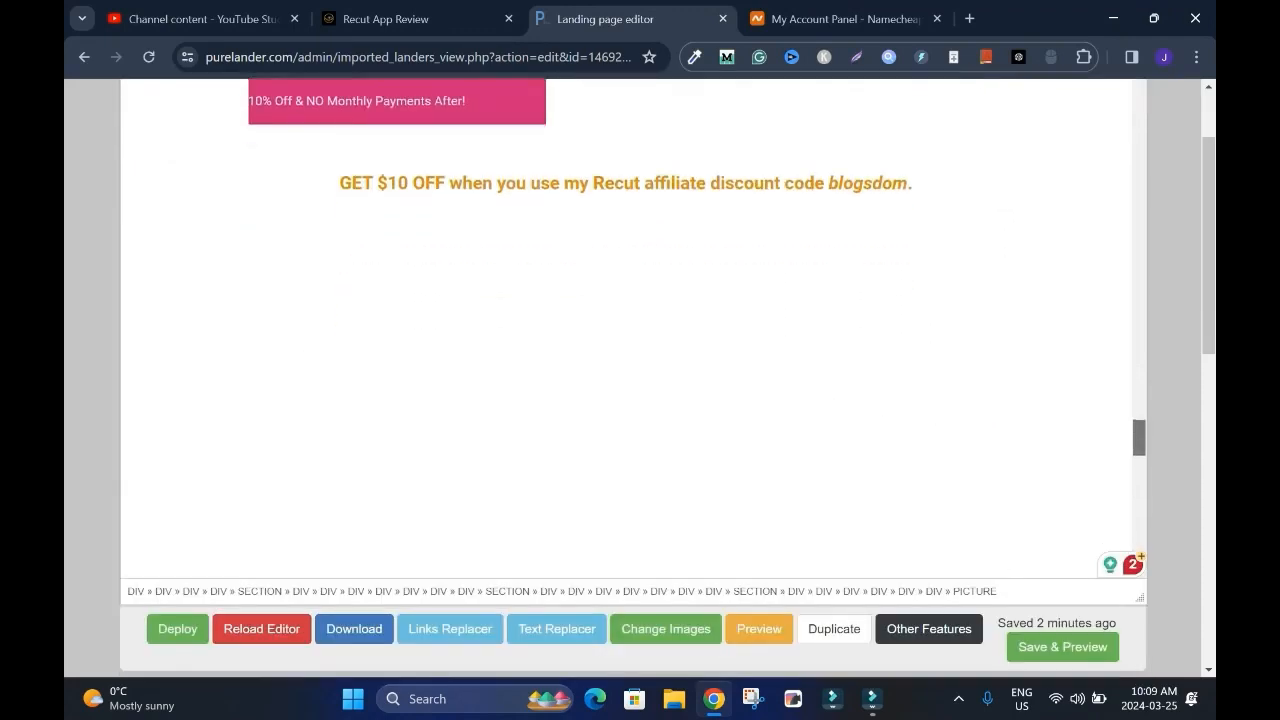
{"action": "scroll", "coordinate": [630, 330], "scroll_direction": "down", "scroll_amount": 3}
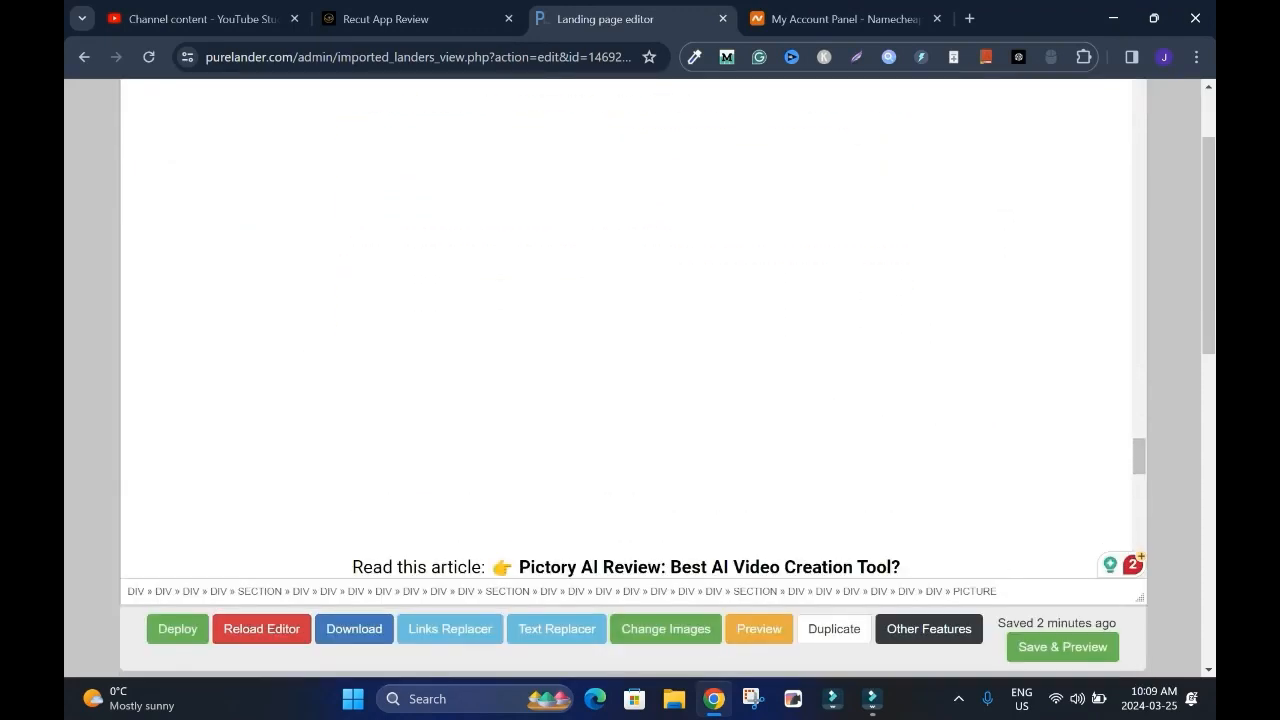
{"action": "scroll", "coordinate": [630, 330], "scroll_direction": "down", "scroll_amount": 3}
{"action": "left_click", "coordinate": [785, 397]}
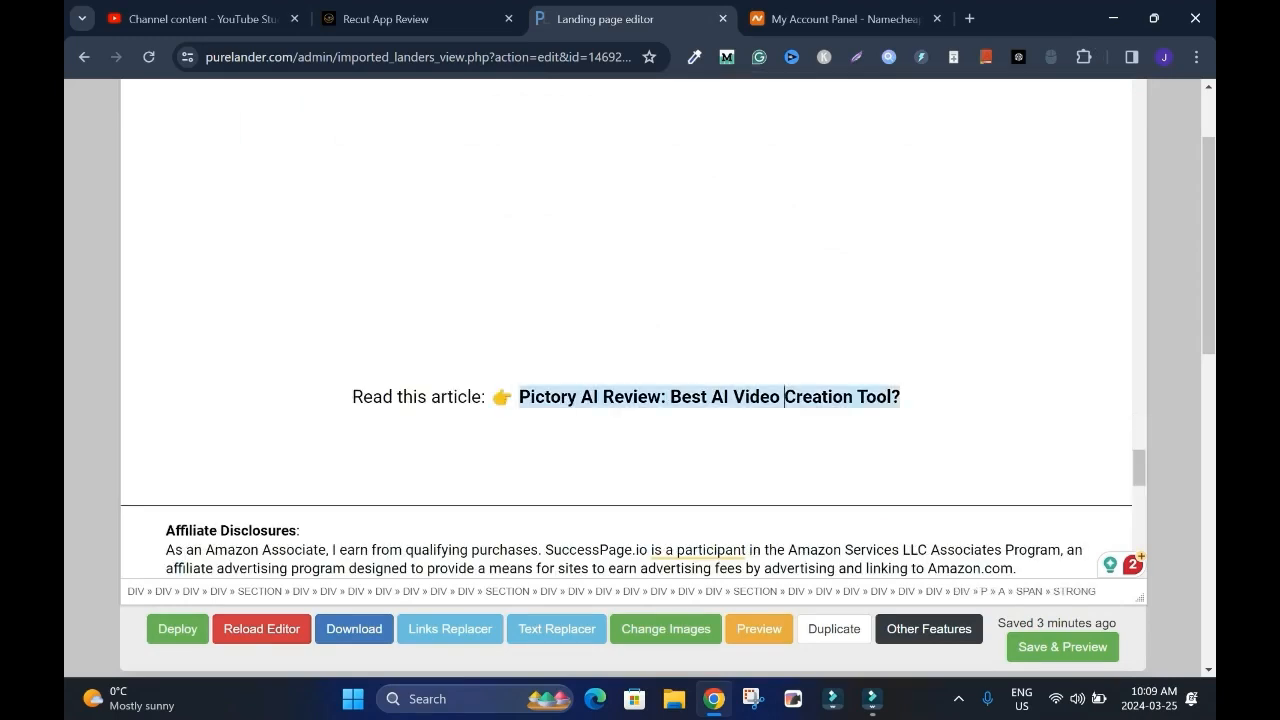
{"action": "left_click", "coordinate": [397, 397]}
{"action": "left_click", "coordinate": [353, 397]}
{"action": "left_click", "coordinate": [900, 397]}
{"action": "key", "text": "BackSpace"}
{"action": "key", "text": "BackSpace"}
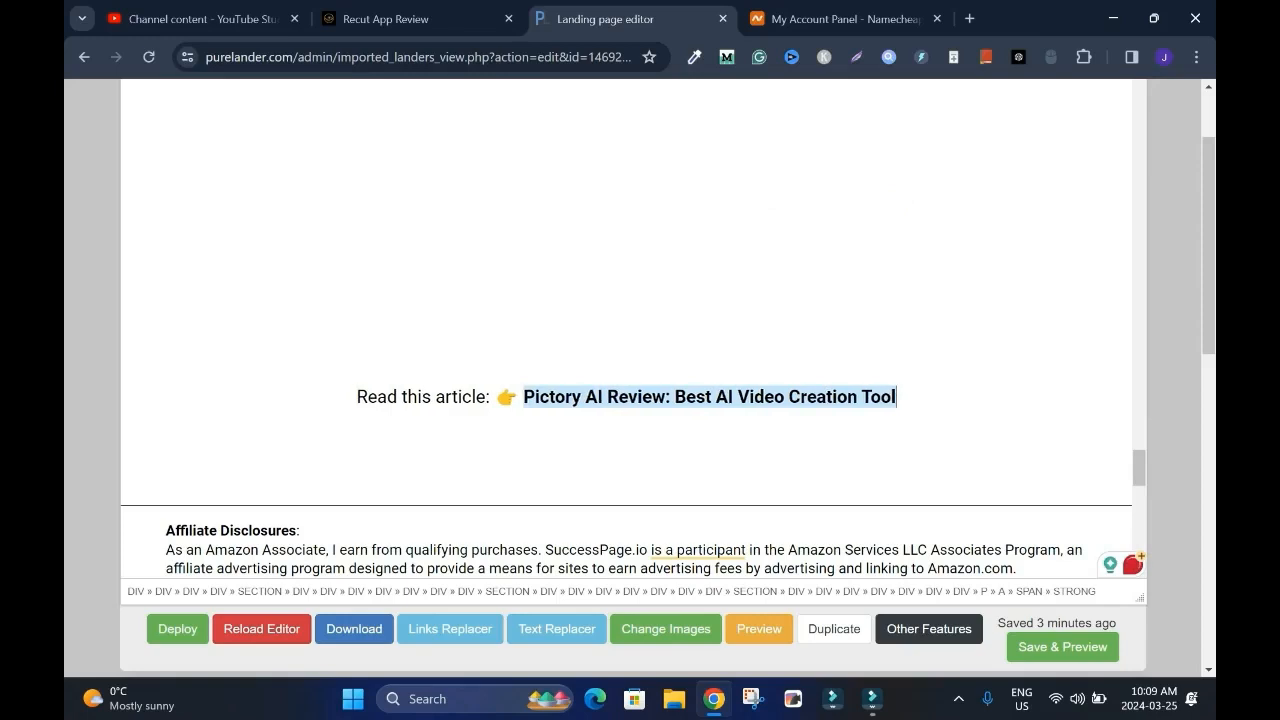
{"action": "right_click", "coordinate": [848, 395]}
{"action": "left_click", "coordinate": [894, 397]}
{"action": "key", "text": "BackSpace"}
{"action": "key", "text": "BackSpace"}
{"action": "key", "text": "BackSpace"}
{"action": "key", "text": "BackSpace"}
{"action": "key", "text": "BackSpace"}
{"action": "key", "text": "BackSpace"}
{"action": "key", "text": "BackSpace"}
{"action": "key", "text": "BackSpace"}
{"action": "key", "text": "BackSpace"}
{"action": "key", "text": "BackSpace"}
{"action": "key", "text": "BackSpace"}
{"action": "key", "text": "BackSpace"}
{"action": "key", "text": "BackSpace"}
{"action": "key", "text": "BackSpace"}
{"action": "key", "text": "BackSpace"}
{"action": "key", "text": "BackSpace"}
{"action": "key", "text": "BackSpace"}
{"action": "key", "text": "BackSpace"}
{"action": "key", "text": "BackSpace"}
{"action": "key", "text": "BackSpace"}
{"action": "key", "text": "BackSpace"}
{"action": "key", "text": "BackSpace"}
{"action": "key", "text": "BackSpace"}
{"action": "key", "text": "BackSpace"}
{"action": "key", "text": "BackSpace"}
{"action": "key", "text": "BackSpace"}
{"action": "key", "text": "BackSpace"}
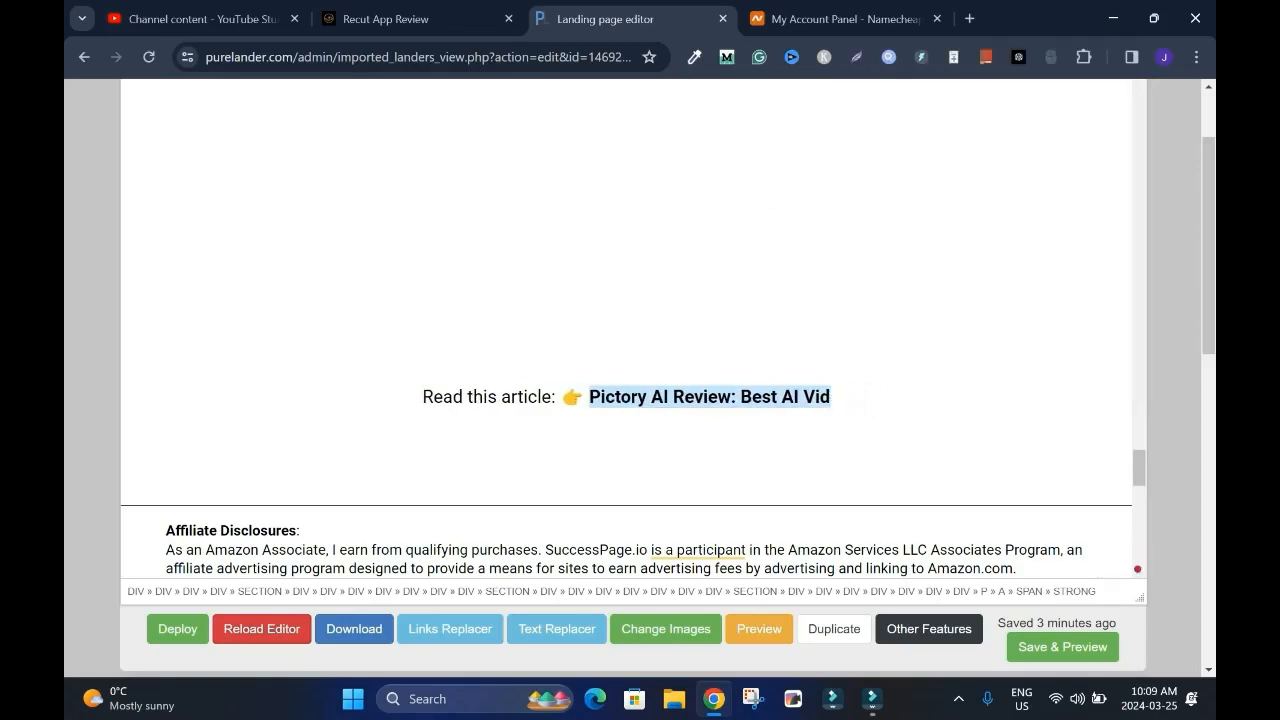
{"action": "key", "text": "BackSpace"}
{"action": "key", "text": "BackSpace"}
{"action": "key", "text": "BackSpace"}
{"action": "key", "text": "BackSpace"}
{"action": "key", "text": "BackSpace"}
{"action": "key", "text": "BackSpace"}
{"action": "key", "text": "BackSpace"}
{"action": "key", "text": "BackSpace"}
{"action": "key", "text": "BackSpace"}
{"action": "key", "text": "BackSpace"}
{"action": "key", "text": "BackSpace"}
{"action": "key", "text": "BackSpace"}
{"action": "key", "text": "BackSpace"}
{"action": "key", "text": "BackSpace"}
{"action": "key", "text": "BackSpace"}
{"action": "key", "text": "BackSpace"}
{"action": "key", "text": "BackSpace"}
{"action": "key", "text": "BackSpace"}
{"action": "key", "text": "BackSpace"}
{"action": "key", "text": "BackSpace"}
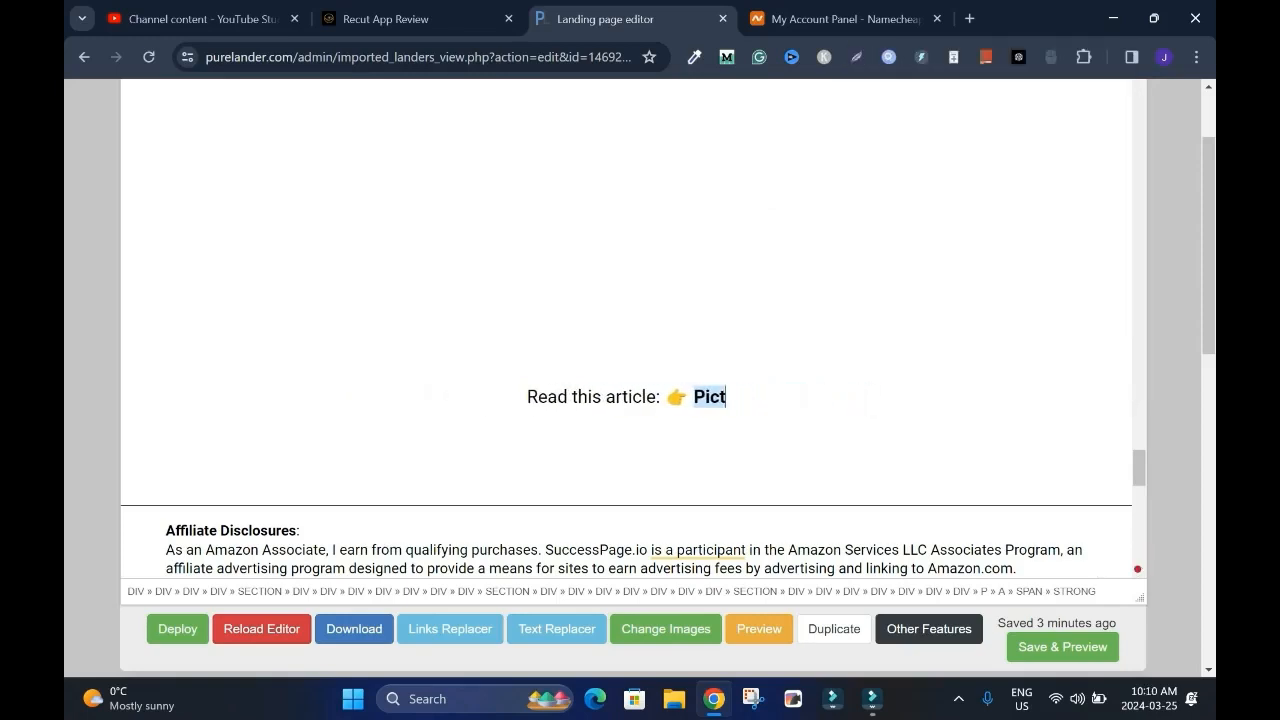
{"action": "key", "text": "BackSpace"}
{"action": "key", "text": "BackSpace"}
{"action": "key", "text": "BackSpace"}
{"action": "key", "text": "BackSpace"}
{"action": "key", "text": "BackSpace"}
{"action": "key", "text": "BackSpace"}
{"action": "key", "text": "BackSpace"}
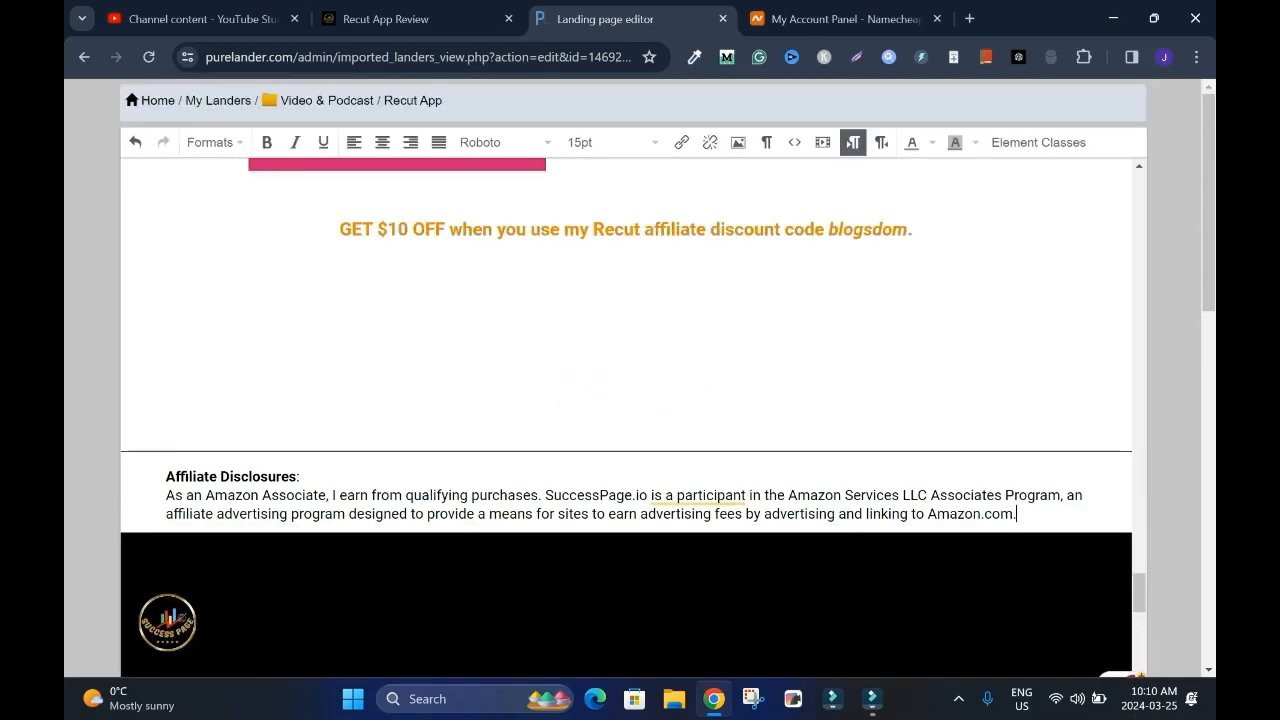
Delete the Affiliate Disclosures heading and paragraph above the footer, and reduce the blank space below the GET $10 OFF line.
{"action": "left_click_drag", "start_coordinate": [1016, 513], "coordinate": [166, 476]}
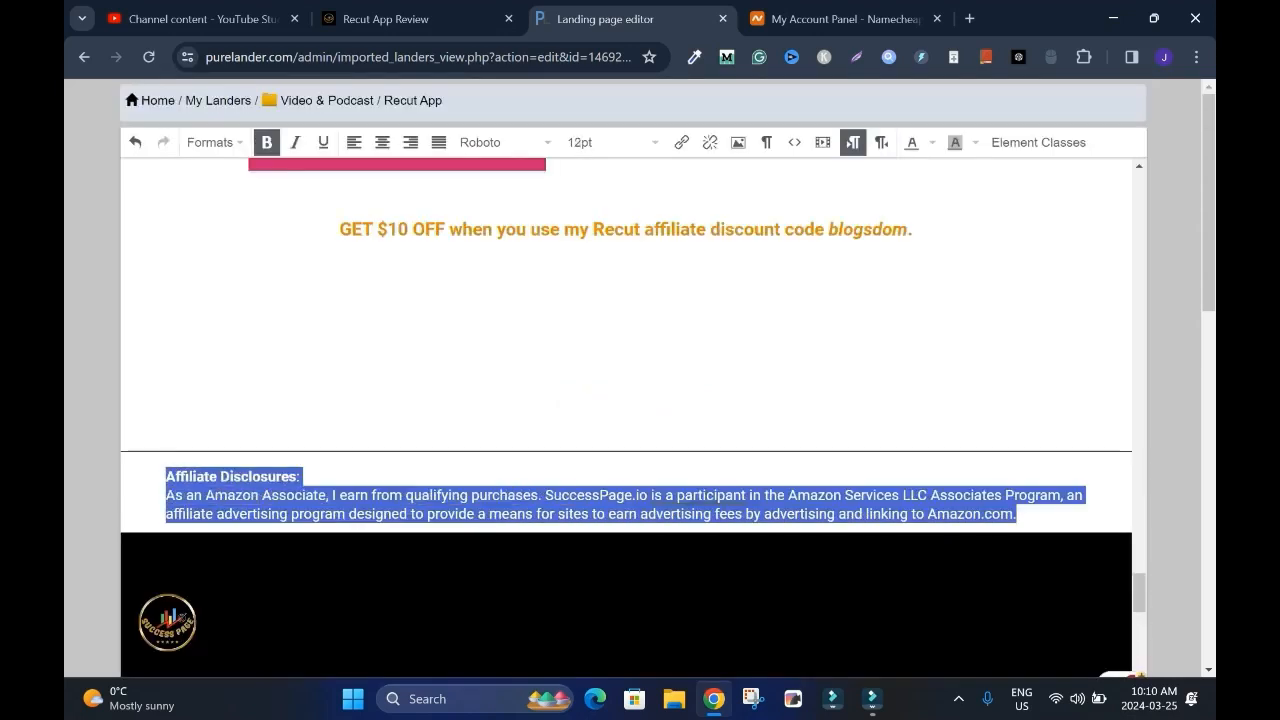
{"action": "key", "text": "BackSpace"}
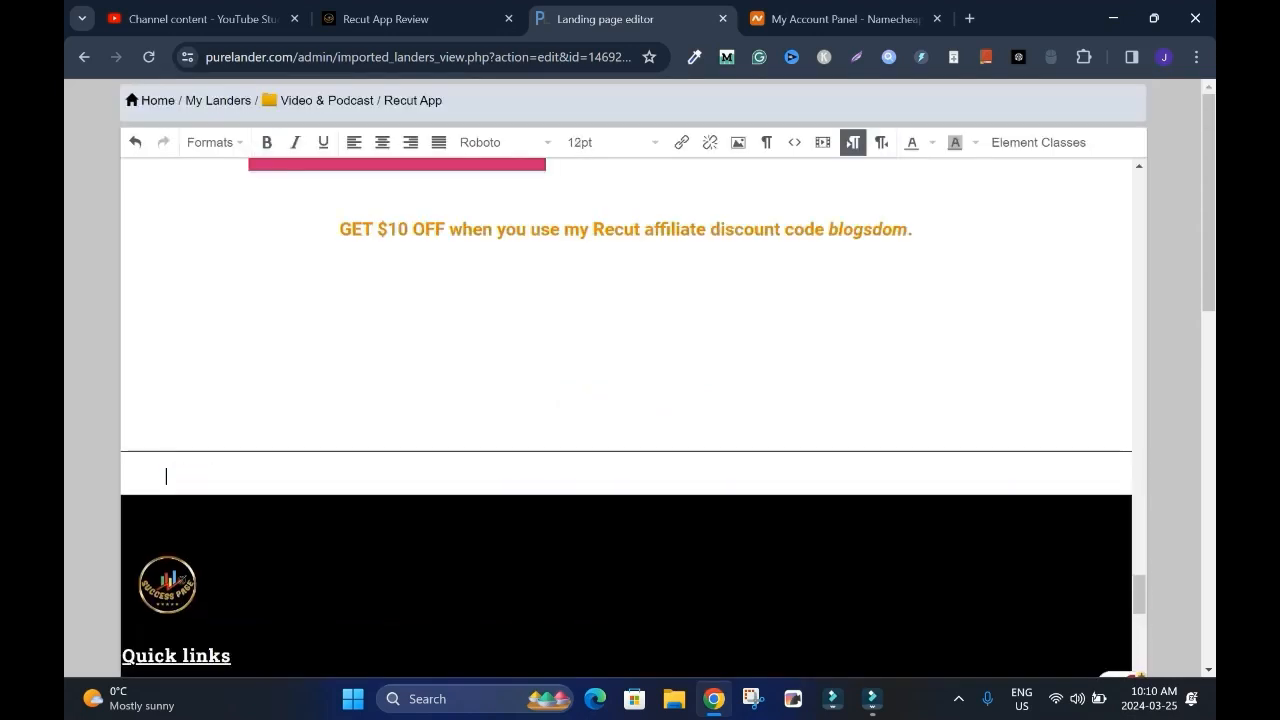
{"action": "left_click", "coordinate": [626, 343]}
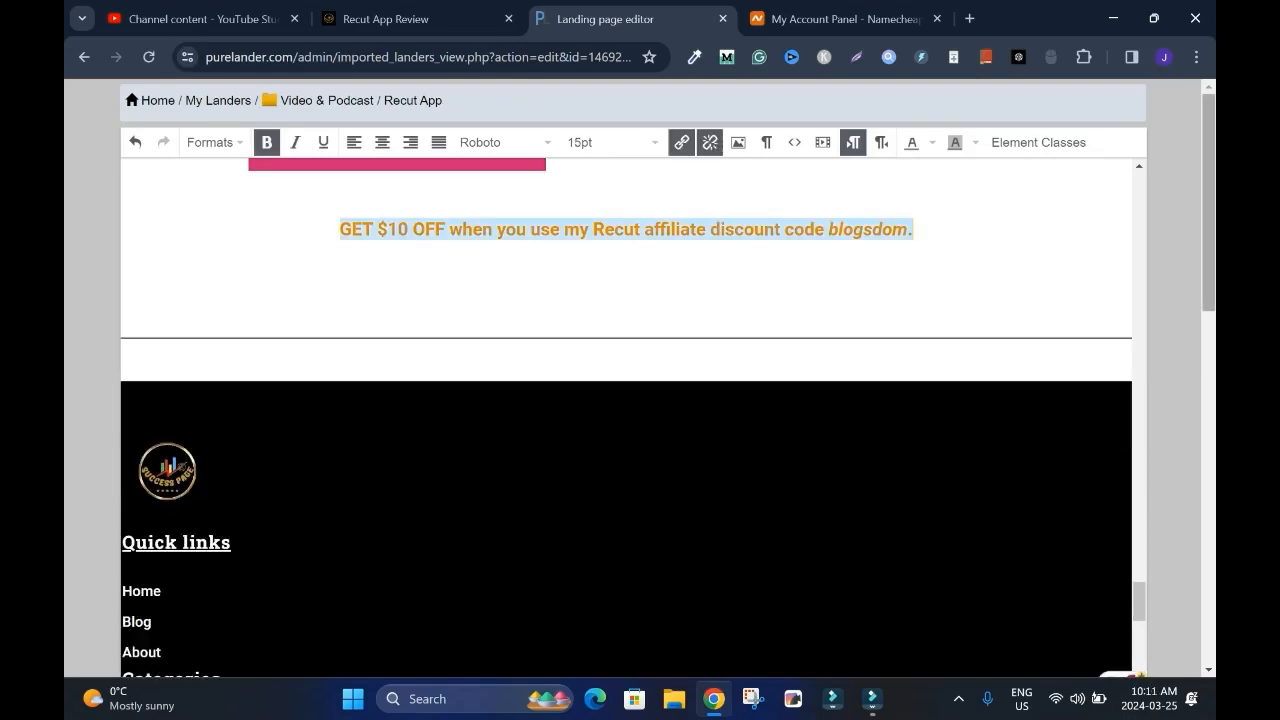
Save the edited lander and open its full preview in a new tab to check the footer area.
{"action": "left_click_drag", "start_coordinate": [1139, 601], "coordinate": [1139, 530]}
{"action": "scroll", "coordinate": [640, 400], "scroll_direction": "down", "scroll_amount": 3}
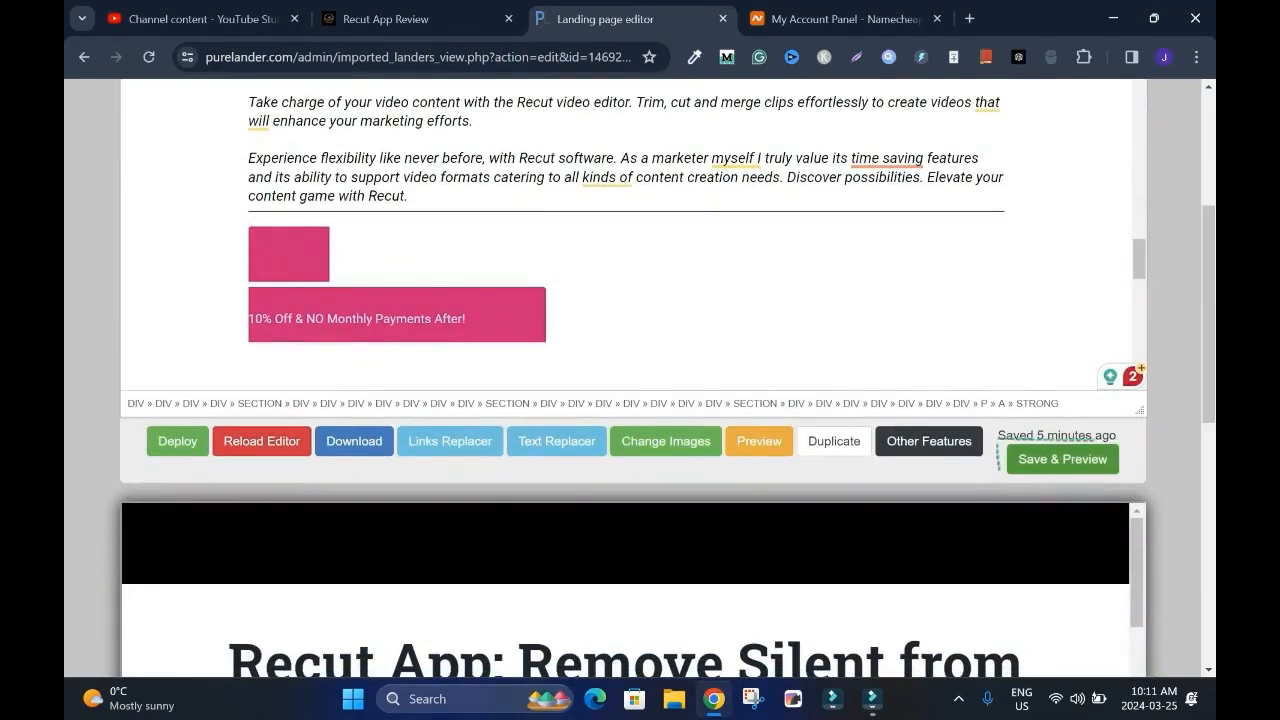
{"action": "left_click", "coordinate": [1062, 459]}
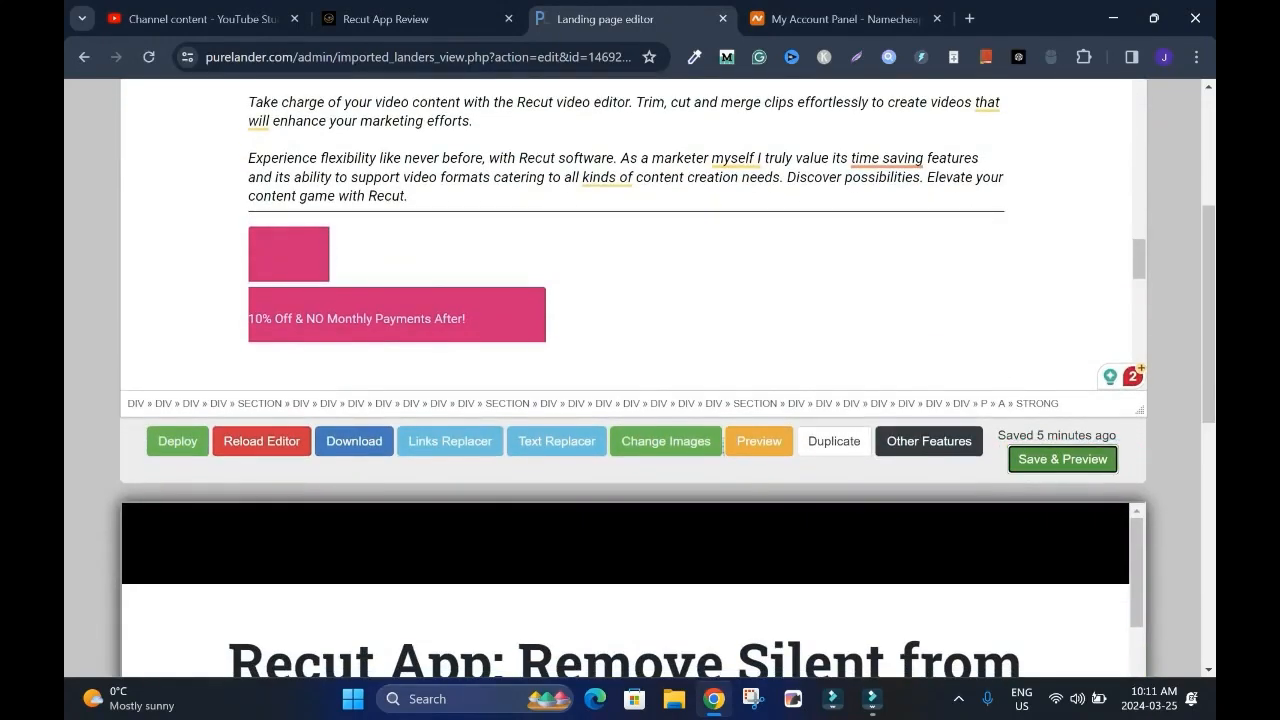
{"action": "right_click", "coordinate": [762, 442]}
{"action": "left_click", "coordinate": [829, 454]}
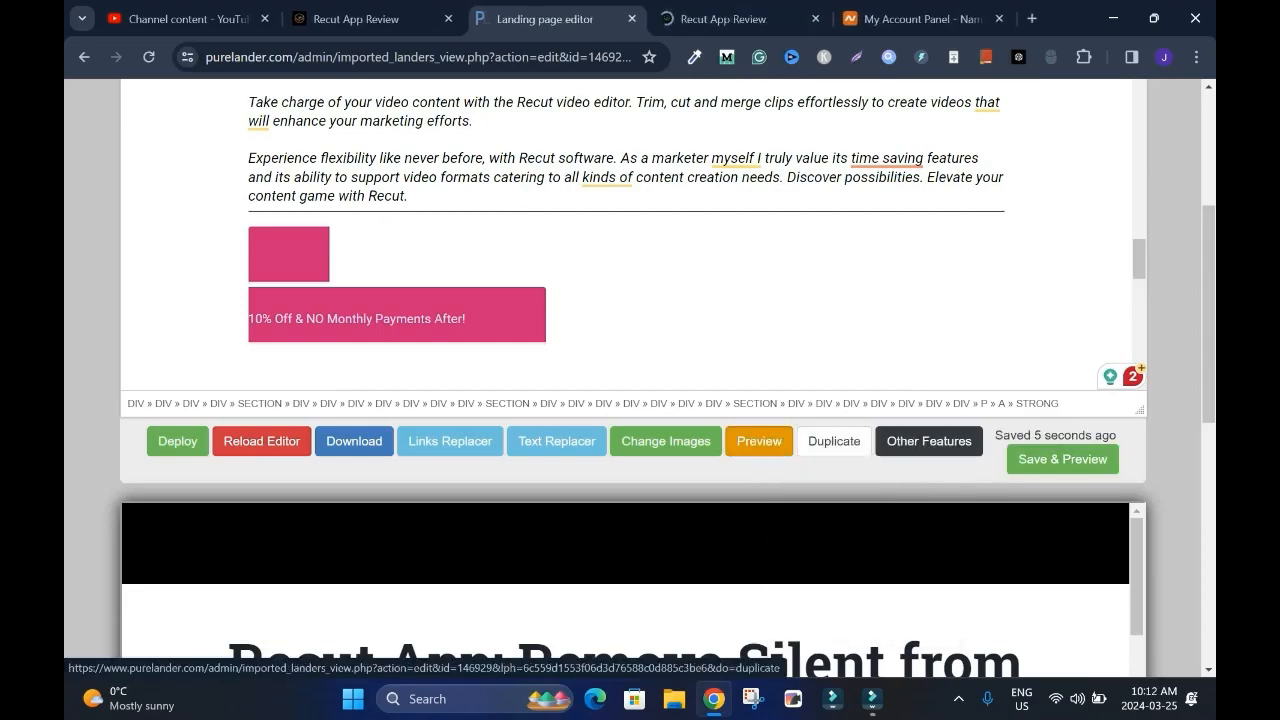
{"action": "left_click", "coordinate": [735, 18]}
{"action": "left_click_drag", "start_coordinate": [1208, 147], "coordinate": [1208, 632]}
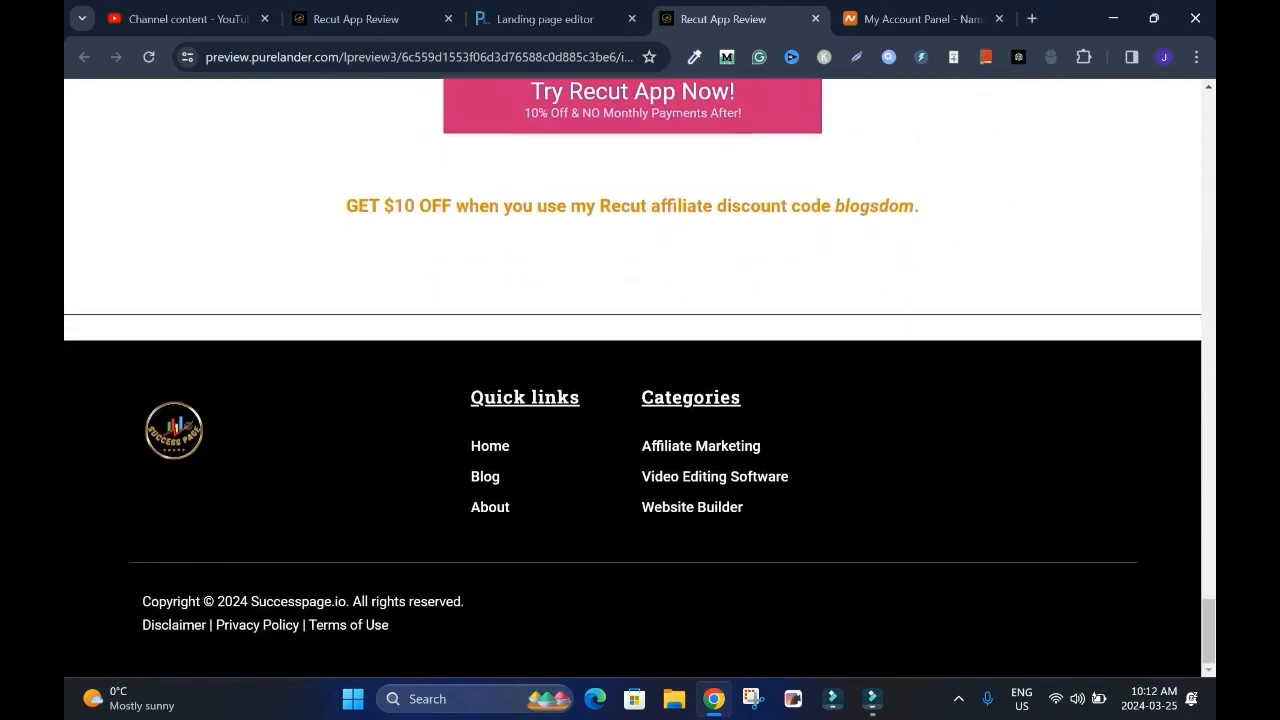
Delete the Website Builder and Video Editing Software links from the footer's Categories list in the landing page editor.
{"action": "left_click", "coordinate": [545, 18]}
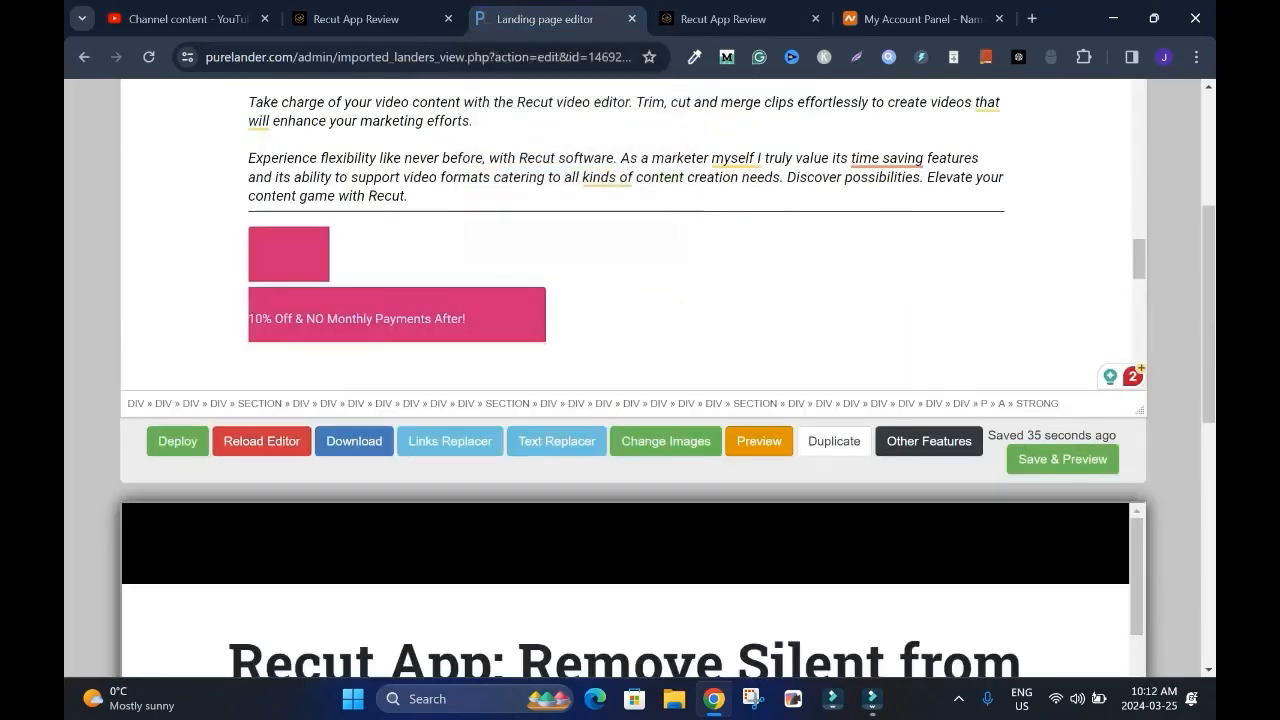
{"action": "scroll", "coordinate": [626, 240], "scroll_direction": "down", "scroll_amount": 10}
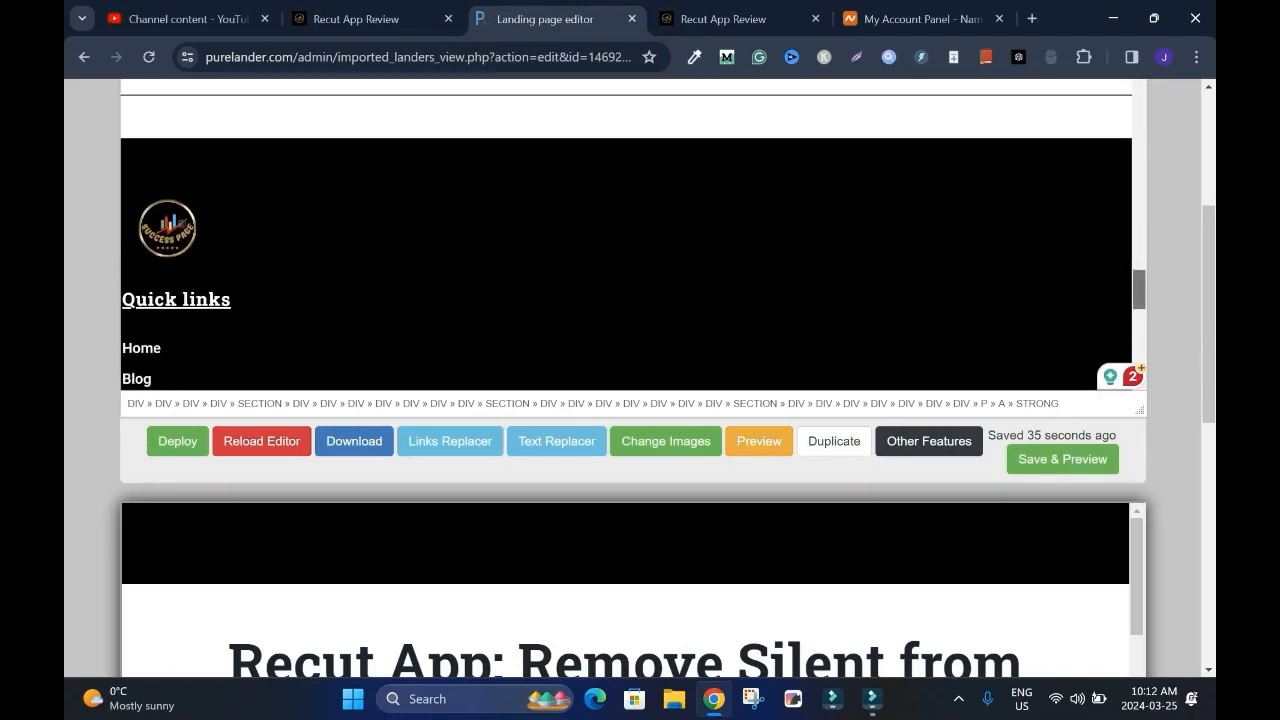
{"action": "left_click", "coordinate": [223, 262]}
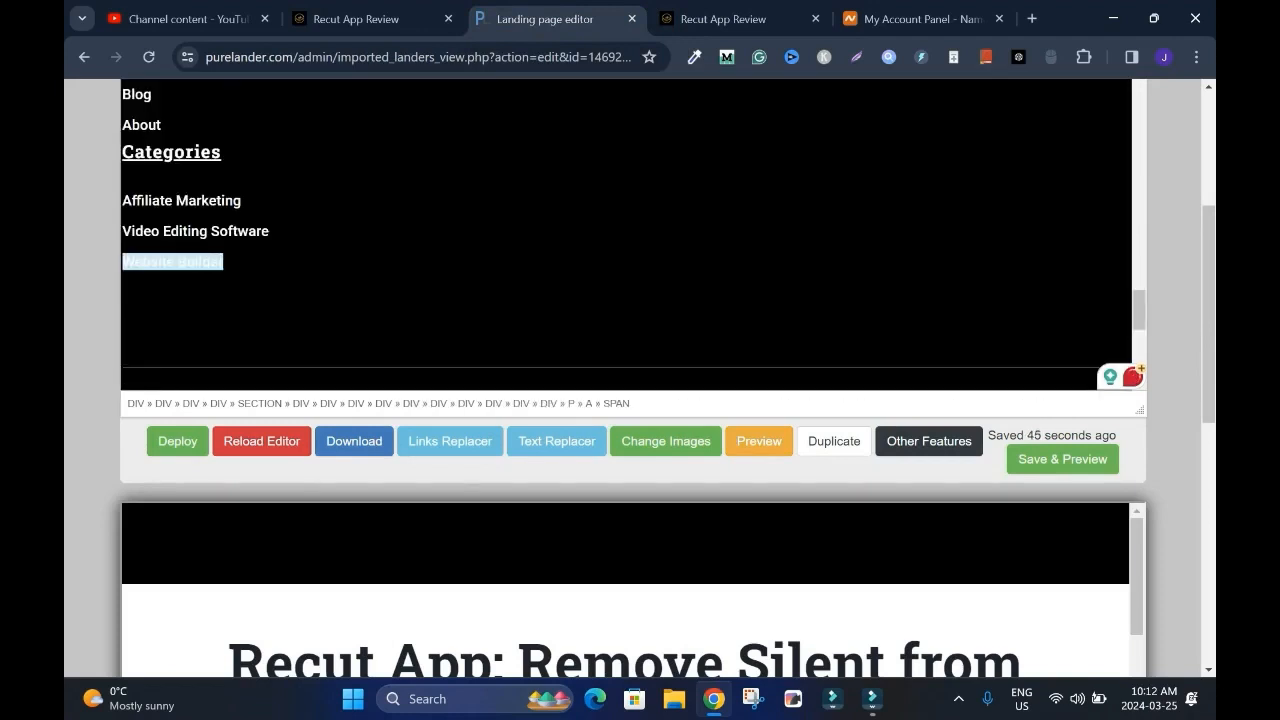
{"action": "key", "text": "BackSpace"}
{"action": "key", "text": "BackSpace"}
{"action": "key", "text": "BackSpace"}
{"action": "key", "text": "BackSpace"}
{"action": "key", "text": "BackSpace"}
{"action": "key", "text": "BackSpace"}
{"action": "key", "text": "BackSpace"}
{"action": "key", "text": "BackSpace"}
{"action": "key", "text": "BackSpace"}
{"action": "key", "text": "BackSpace"}
{"action": "key", "text": "BackSpace"}
{"action": "key", "text": "BackSpace"}
{"action": "key", "text": "BackSpace"}
{"action": "key", "text": "BackSpace"}
{"action": "key", "text": "BackSpace"}
{"action": "key", "text": "BackSpace"}
{"action": "key", "text": "BackSpace"}
{"action": "key", "text": "BackSpace"}
{"action": "key", "text": "BackSpace"}
{"action": "key", "text": "BackSpace"}
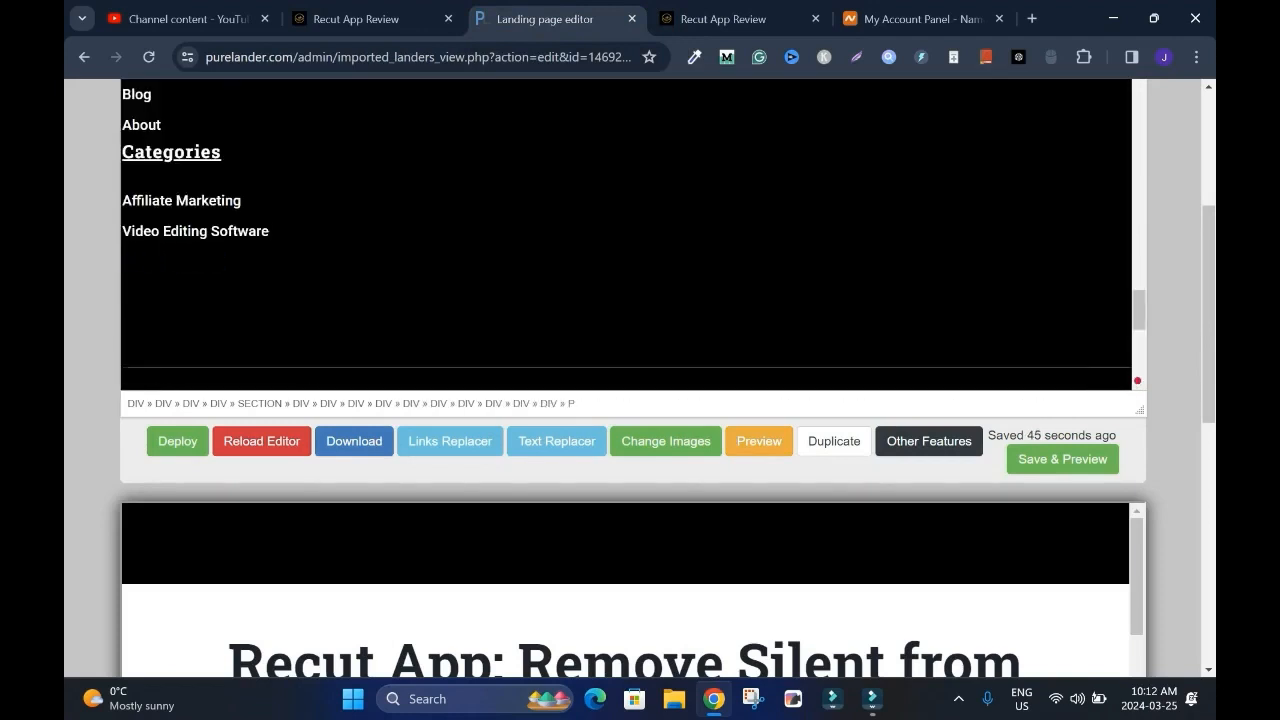
{"action": "key", "text": "BackSpace"}
{"action": "key", "text": "BackSpace"}
{"action": "key", "text": "BackSpace"}
{"action": "key", "text": "BackSpace"}
{"action": "key", "text": "BackSpace"}
{"action": "key", "text": "BackSpace"}
{"action": "key", "text": "BackSpace"}
{"action": "key", "text": "BackSpace"}
{"action": "key", "text": "BackSpace"}
{"action": "key", "text": "BackSpace"}
{"action": "key", "text": "BackSpace"}
{"action": "key", "text": "BackSpace"}
{"action": "key", "text": "BackSpace"}
{"action": "key", "text": "BackSpace"}
{"action": "key", "text": "BackSpace"}
{"action": "key", "text": "BackSpace"}
{"action": "key", "text": "BackSpace"}
{"action": "key", "text": "BackSpace"}
{"action": "key", "text": "BackSpace"}
{"action": "key", "text": "BackSpace"}
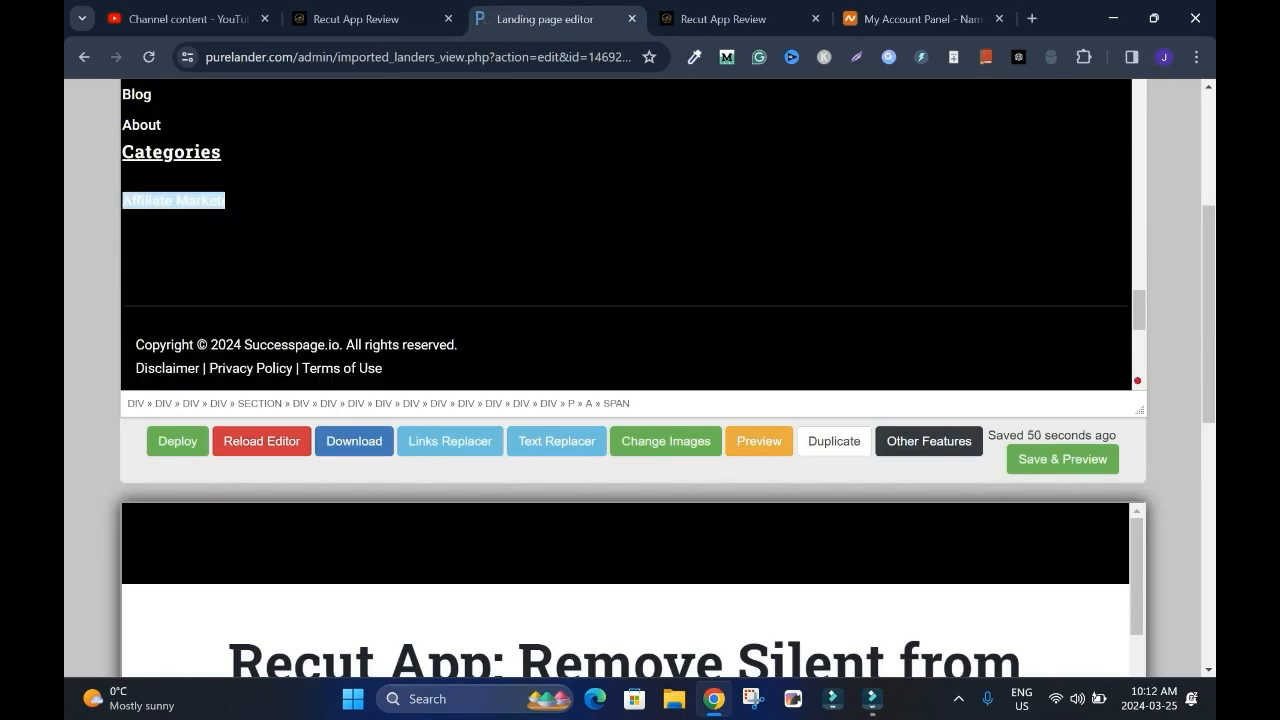
Delete the Affiliate Marketing link, the Categories heading, and the About and Blog links from the footer.
{"action": "key", "text": "BackSpace"}
{"action": "key", "text": "BackSpace"}
{"action": "key", "text": "BackSpace"}
{"action": "key", "text": "BackSpace"}
{"action": "key", "text": "BackSpace"}
{"action": "key", "text": "BackSpace"}
{"action": "key", "text": "BackSpace"}
{"action": "key", "text": "BackSpace"}
{"action": "key", "text": "BackSpace"}
{"action": "key", "text": "BackSpace"}
{"action": "key", "text": "BackSpace"}
{"action": "key", "text": "BackSpace"}
{"action": "key", "text": "BackSpace"}
{"action": "key", "text": "BackSpace"}
{"action": "key", "text": "BackSpace"}
{"action": "key", "text": "BackSpace"}
{"action": "key", "text": "BackSpace"}
{"action": "key", "text": "BackSpace"}
{"action": "key", "text": "BackSpace"}
{"action": "key", "text": "BackSpace"}
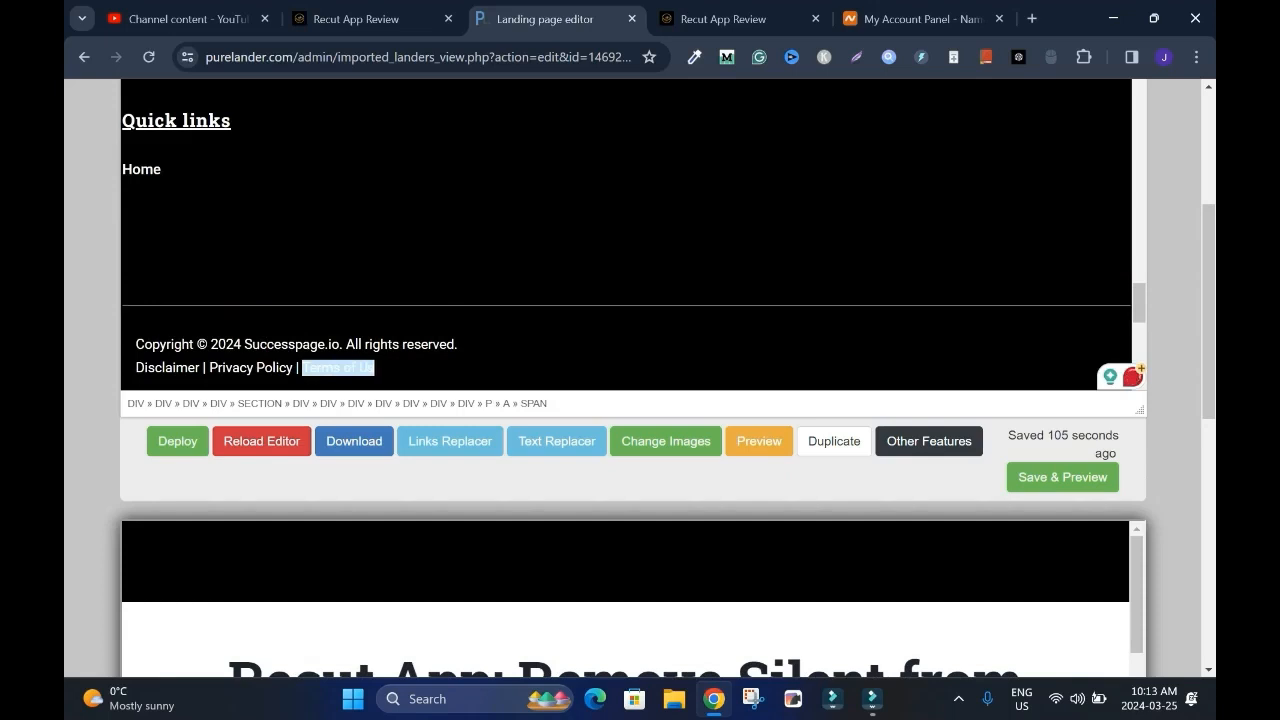
Delete the copyright line, the legal links, the Home link and the Quick links heading from the footer.
{"action": "key", "text": "BackSpace"}
{"action": "key", "text": "BackSpace"}
{"action": "key", "text": "BackSpace"}
{"action": "key", "text": "BackSpace"}
{"action": "key", "text": "BackSpace"}
{"action": "key", "text": "BackSpace"}
{"action": "key", "text": "BackSpace"}
{"action": "key", "text": "BackSpace"}
{"action": "key", "text": "BackSpace"}
{"action": "key", "text": "BackSpace"}
{"action": "key", "text": "BackSpace"}
{"action": "key", "text": "BackSpace"}
{"action": "key", "text": "BackSpace"}
{"action": "key", "text": "BackSpace"}
{"action": "key", "text": "BackSpace"}
{"action": "key", "text": "BackSpace"}
{"action": "key", "text": "BackSpace"}
{"action": "key", "text": "BackSpace"}
{"action": "key", "text": "BackSpace"}
{"action": "key", "text": "BackSpace"}
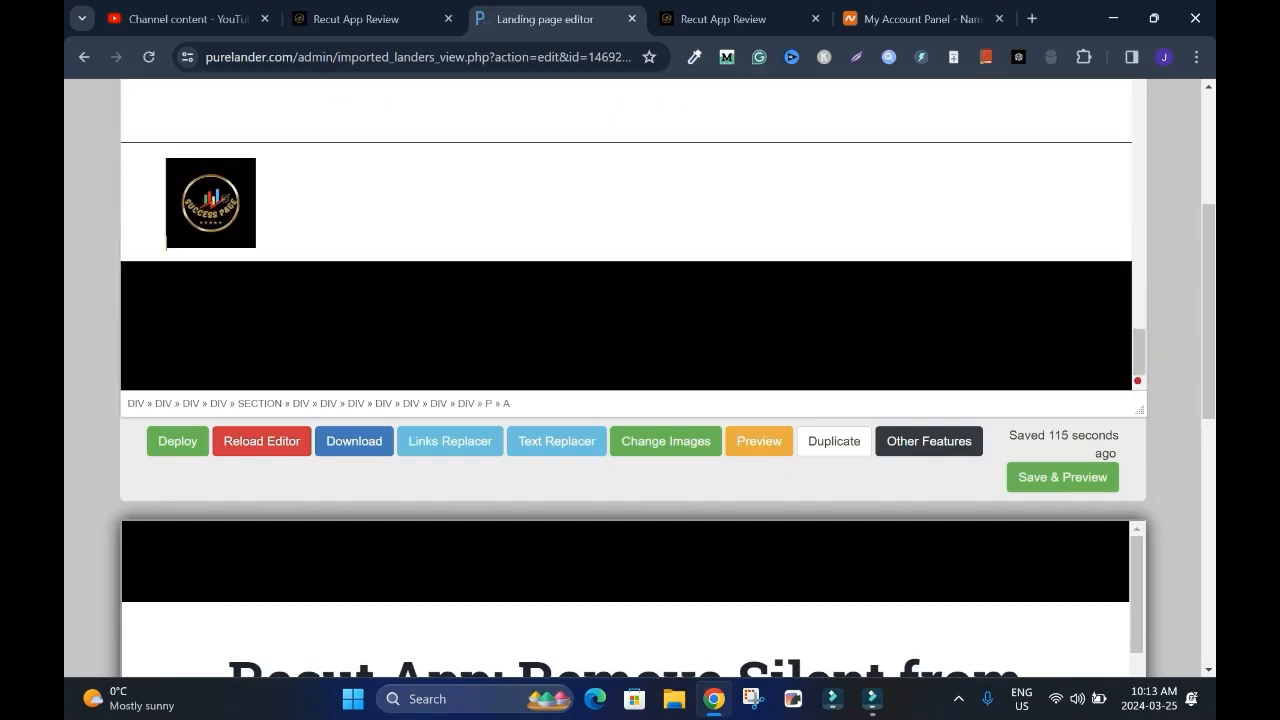
Delete the footer's Success Page logo and the divider line below the GET $10 OFF line, and save the lander.
{"action": "key", "text": "BackSpace"}
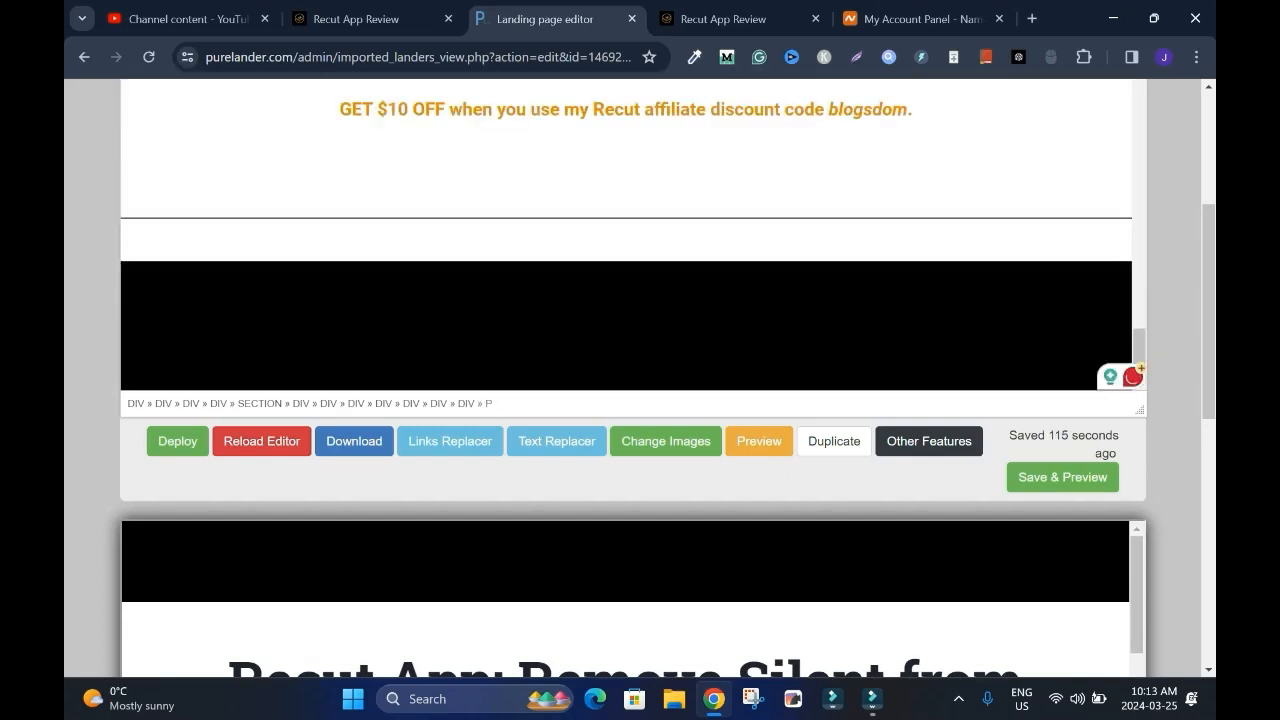
{"action": "key", "text": "BackSpace"}
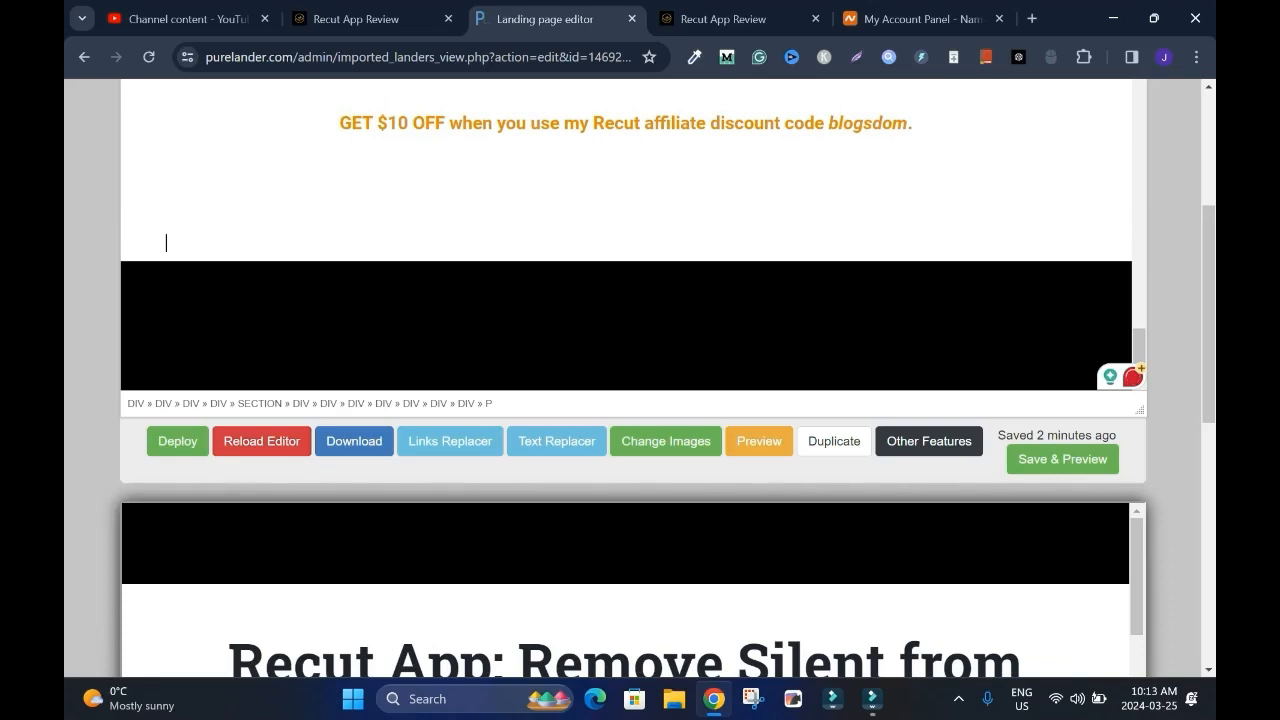
{"action": "key", "text": "BackSpace"}
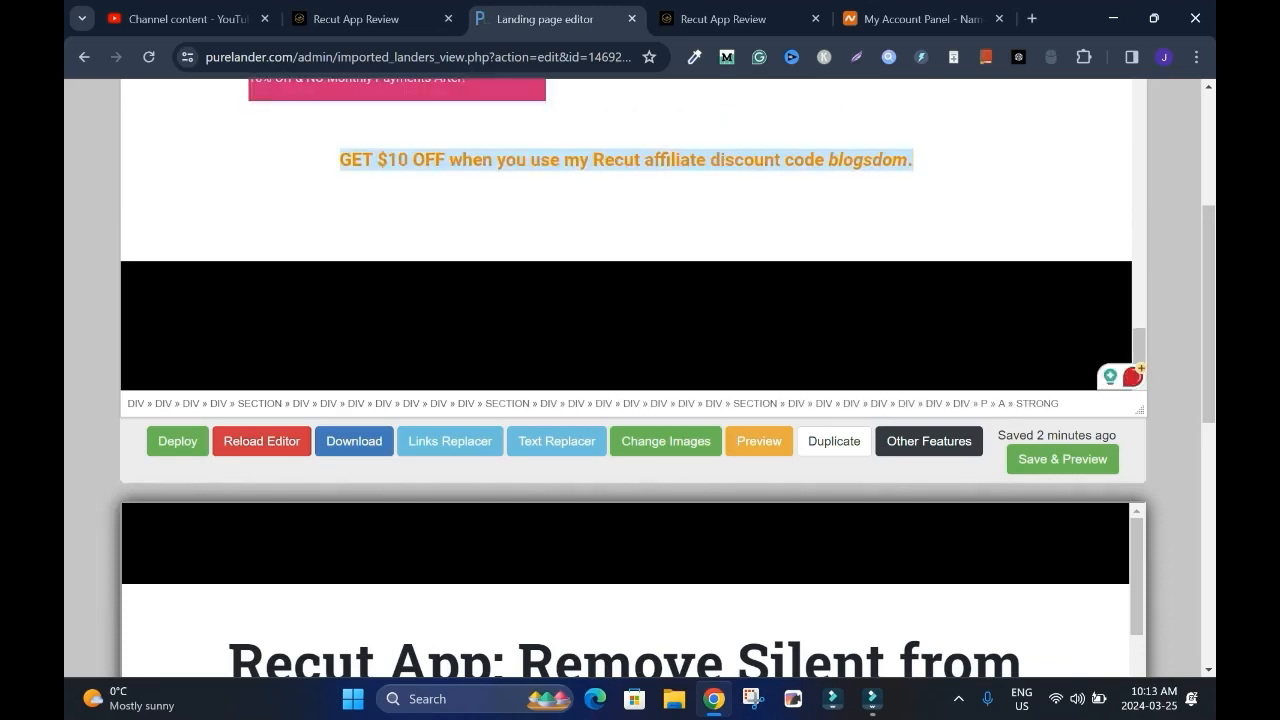
{"action": "left_click", "coordinate": [1064, 458]}
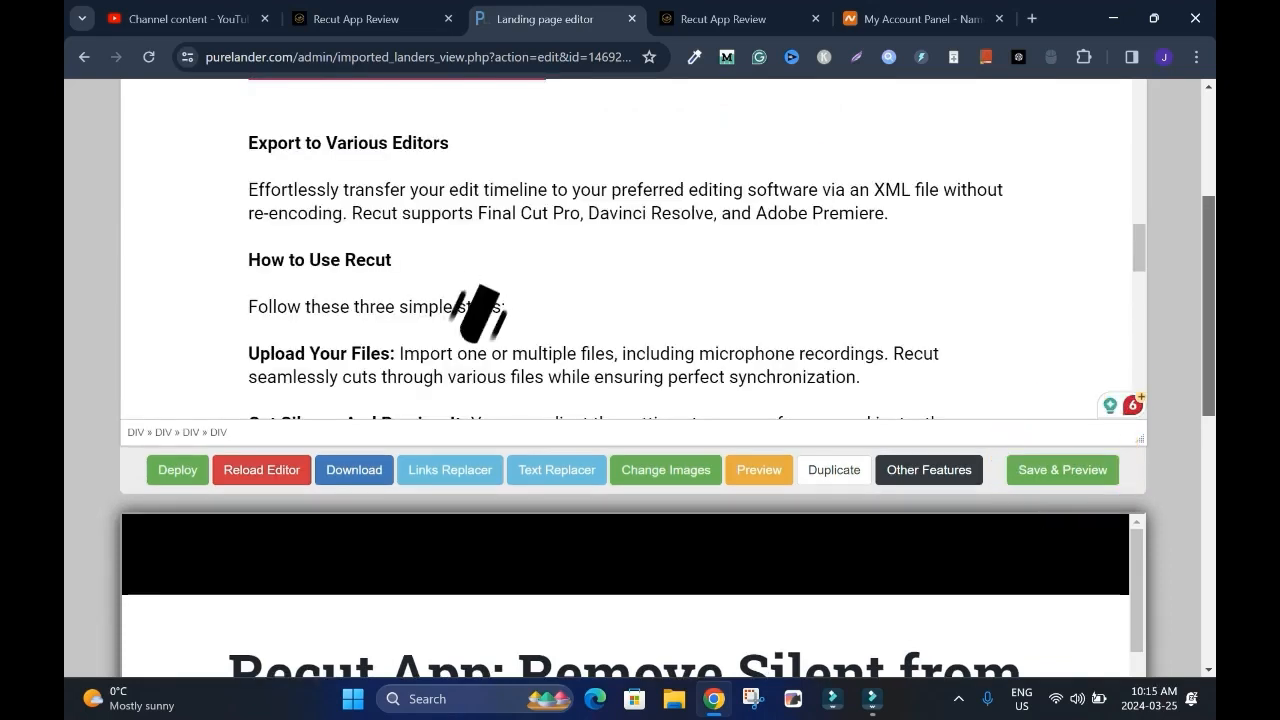
Download the normal version of the landing page and show the ZIP file in its folder.
{"action": "left_click", "coordinate": [354, 469]}
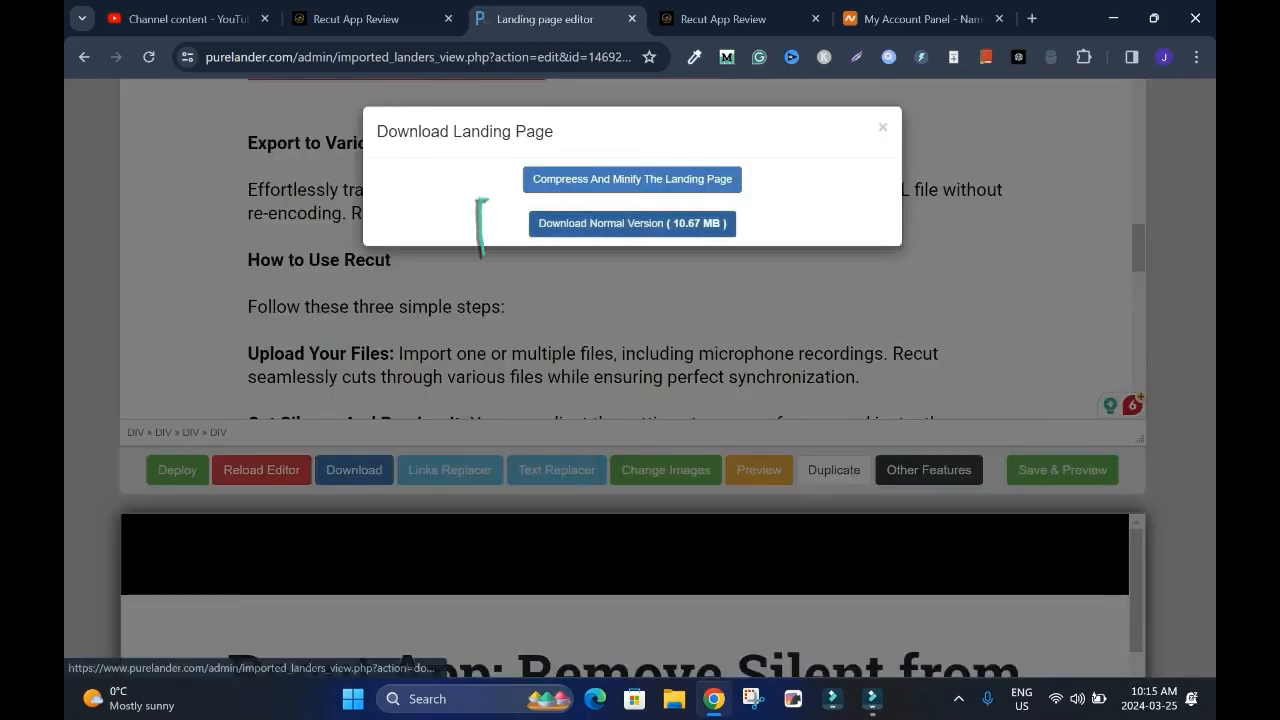
{"action": "left_click", "coordinate": [632, 223]}
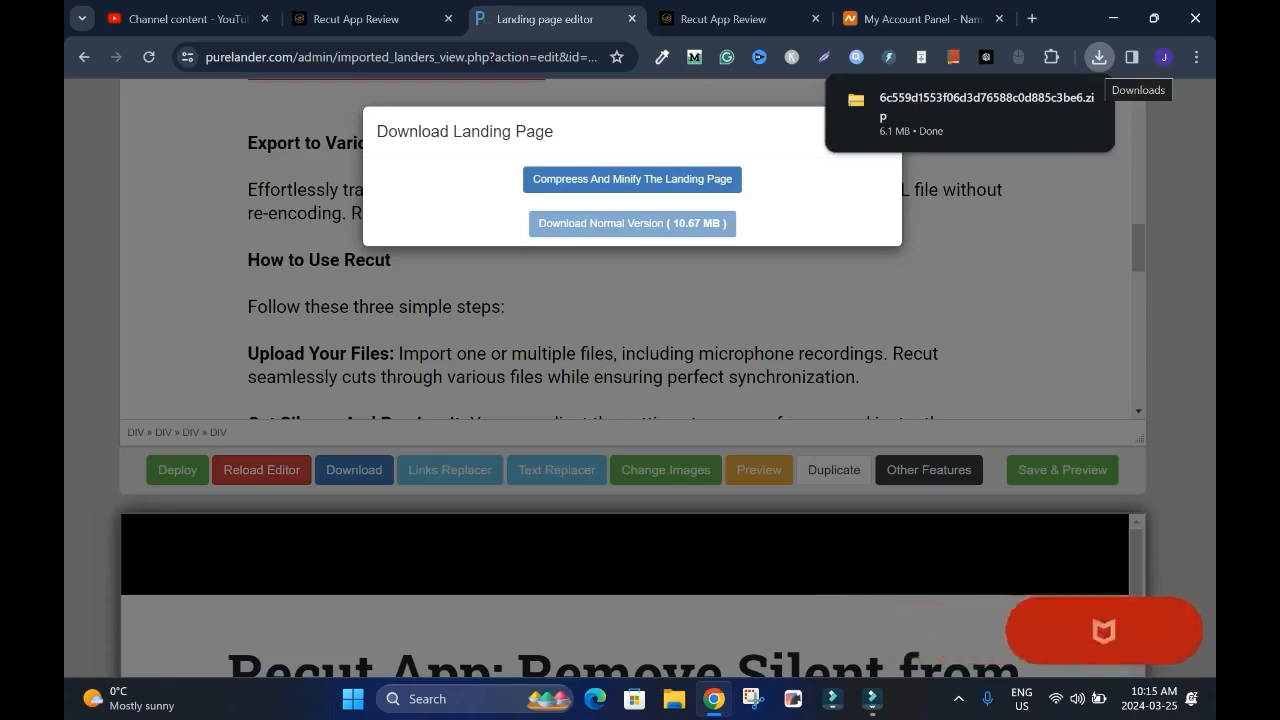
{"action": "left_click", "coordinate": [1099, 57]}
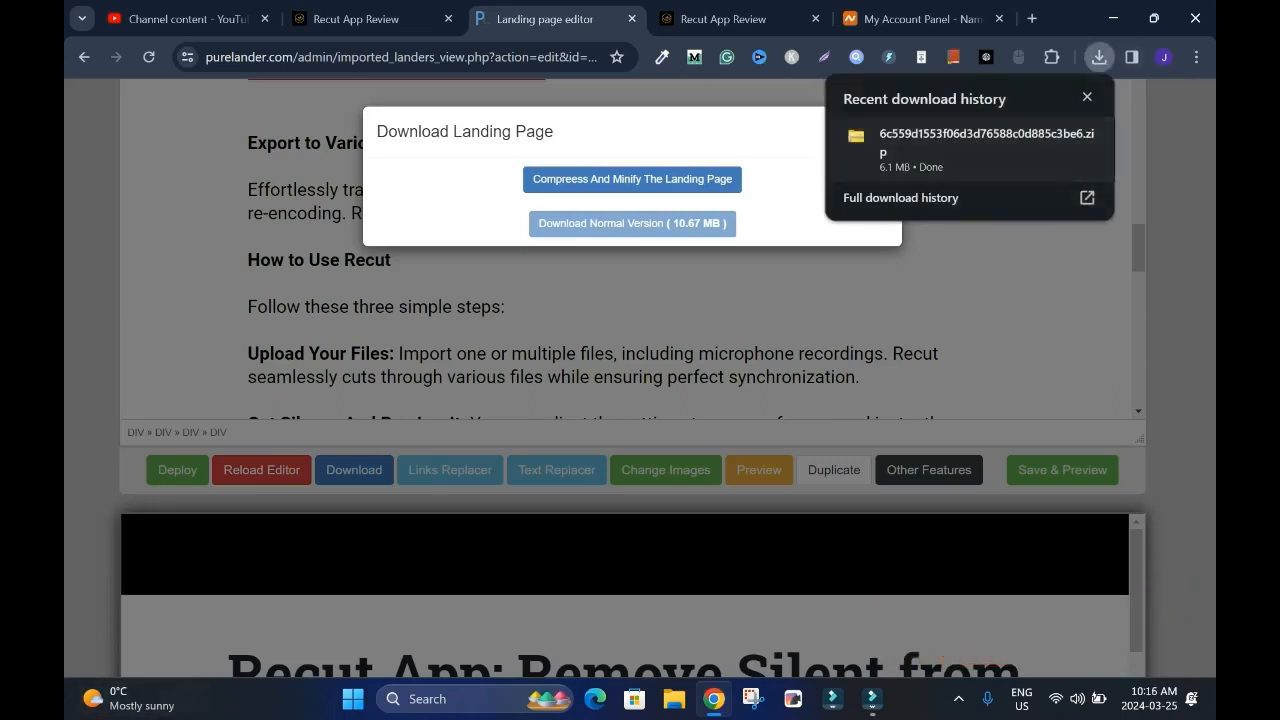
{"action": "mouse_move", "coordinate": [1051, 137]}
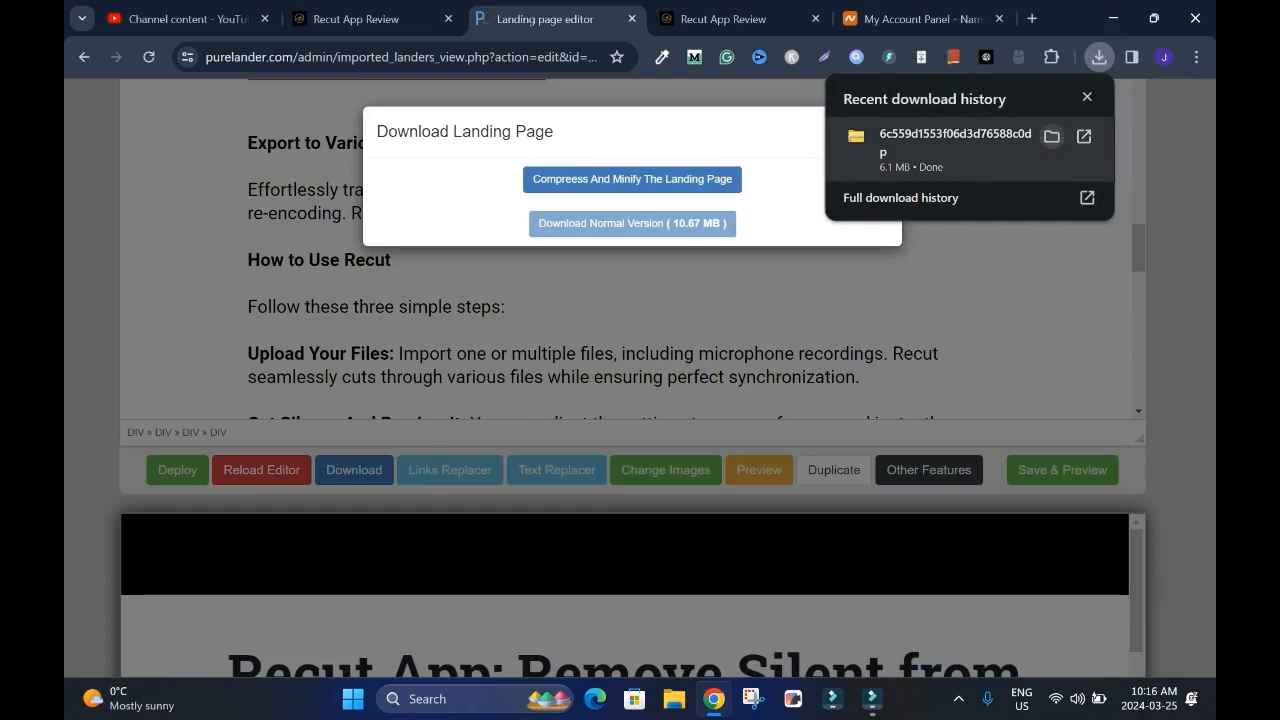
{"action": "left_click", "coordinate": [1051, 137]}
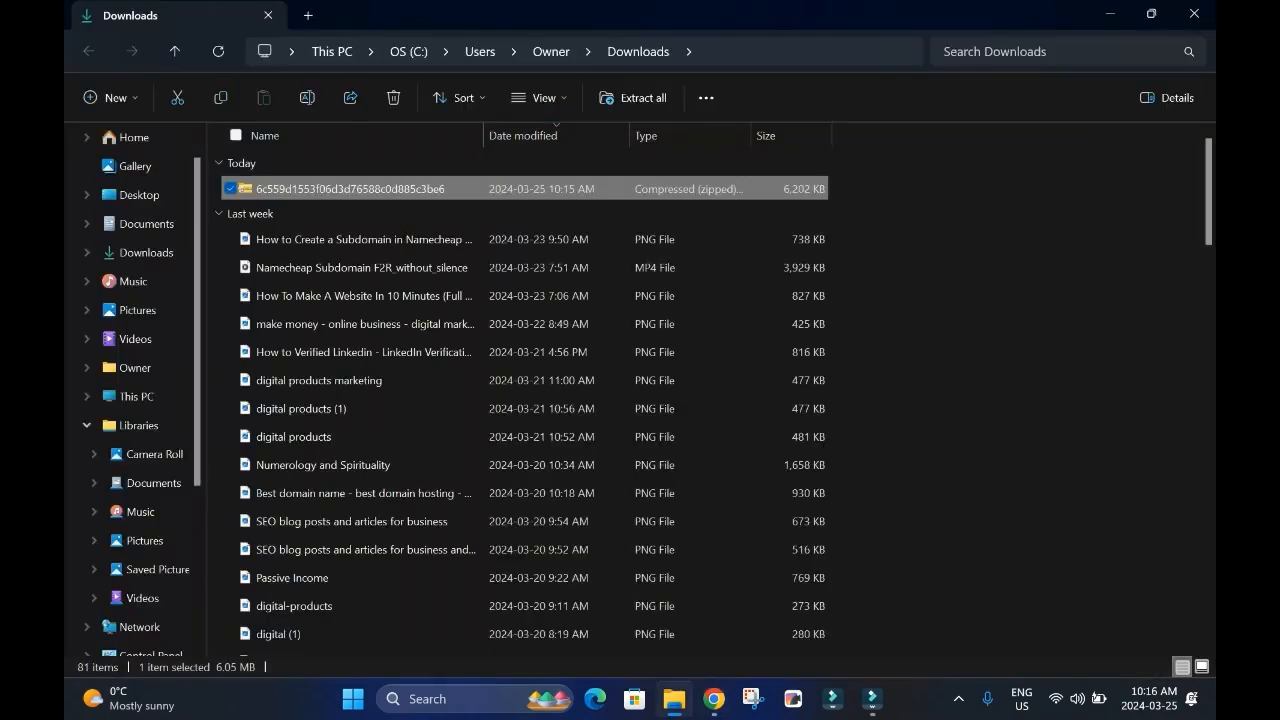
Rename the downloaded landing page ZIP file as "Recut app".
{"action": "right_click", "coordinate": [352, 189]}
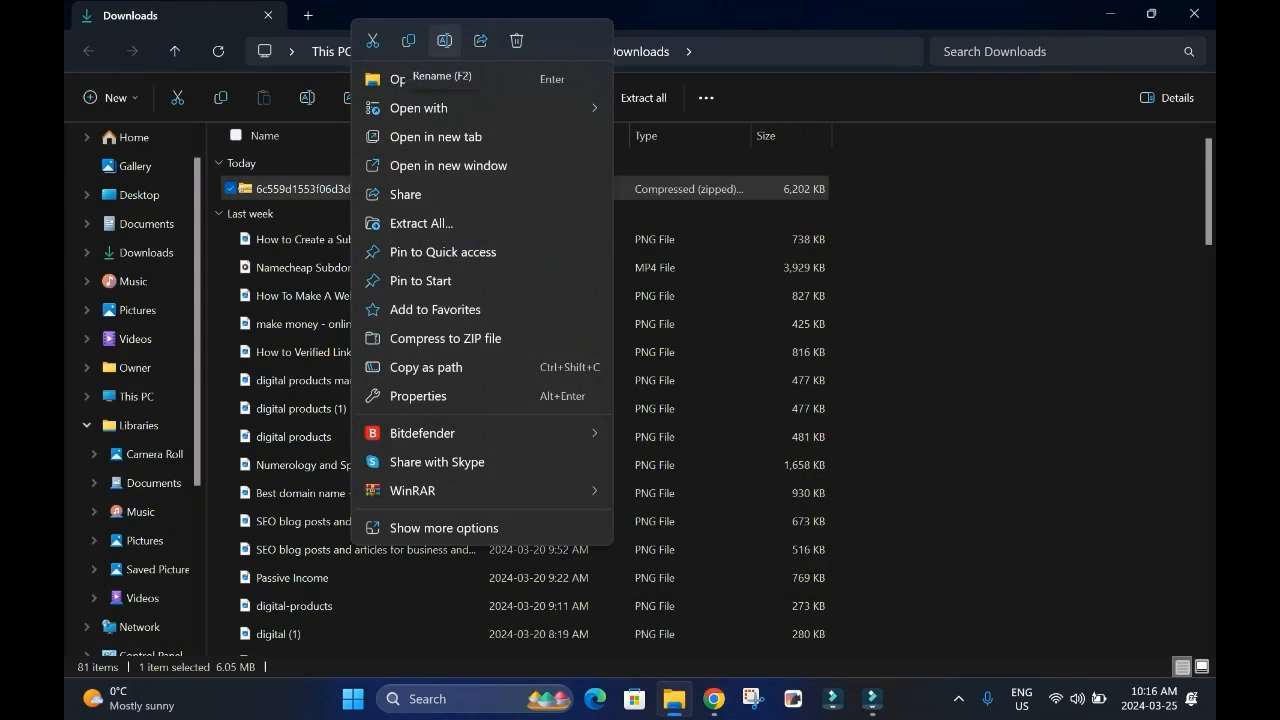
{"action": "left_click", "coordinate": [444, 40]}
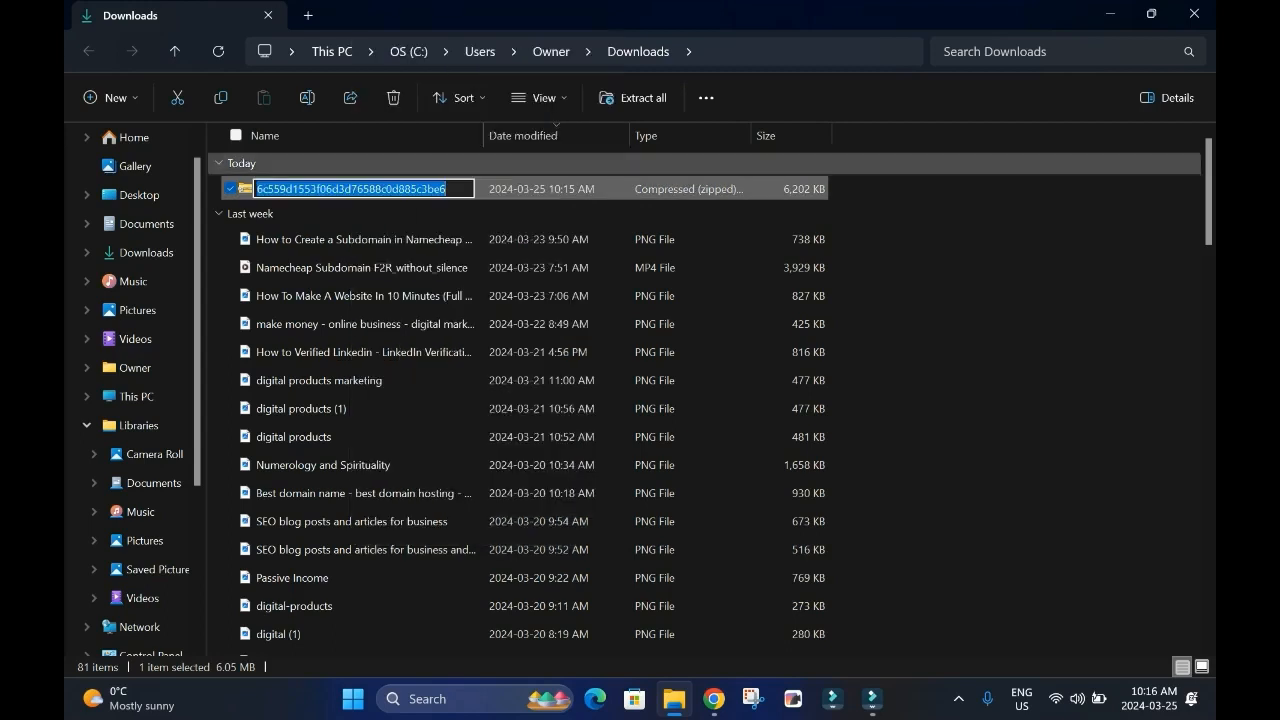
{"action": "type", "text": "Recut app"}
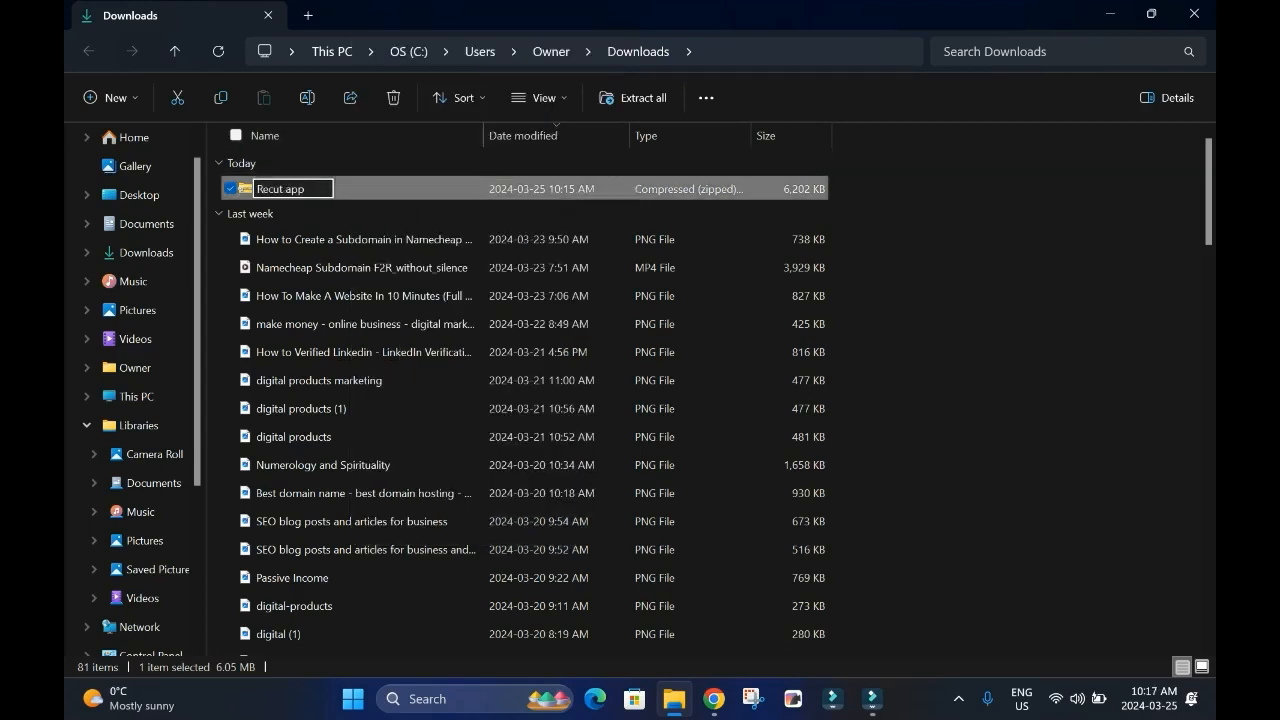
{"action": "left_click", "coordinate": [930, 278]}
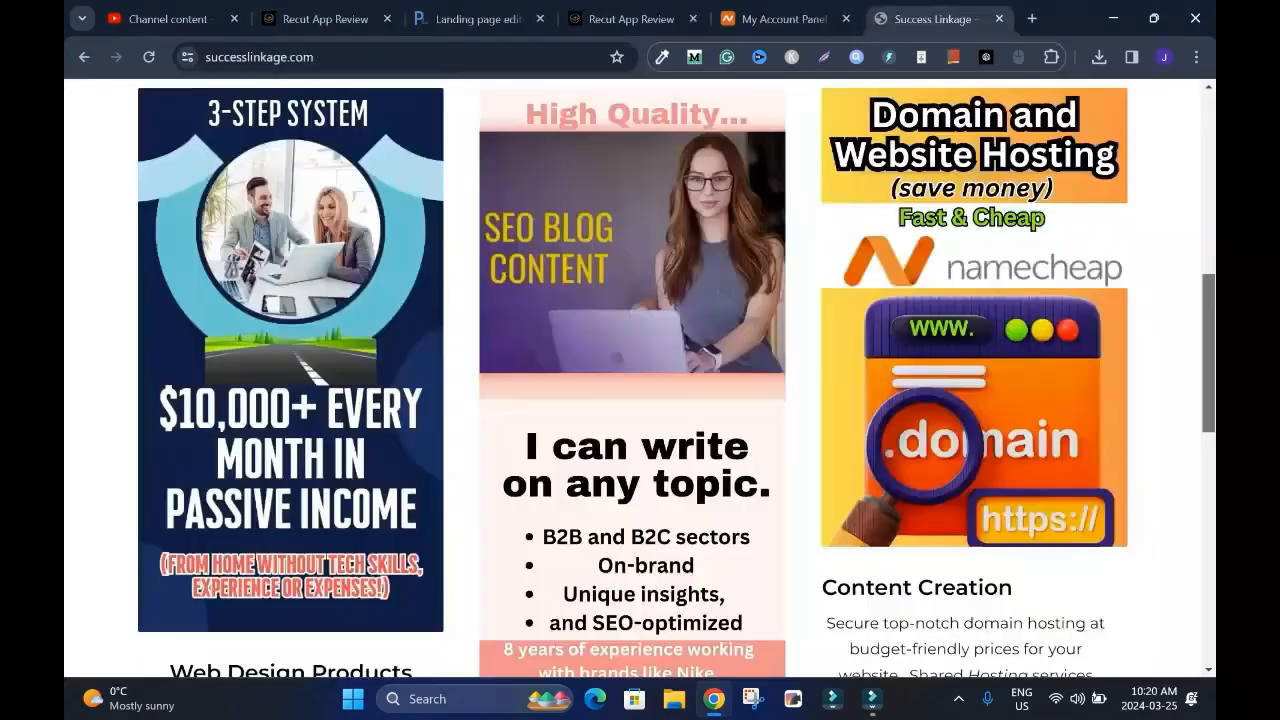
Look over the successlinkage.com home page from its service sections up to the header, and close the landing page editor.
{"action": "scroll", "coordinate": [640, 380], "scroll_direction": "down", "scroll_amount": 10}
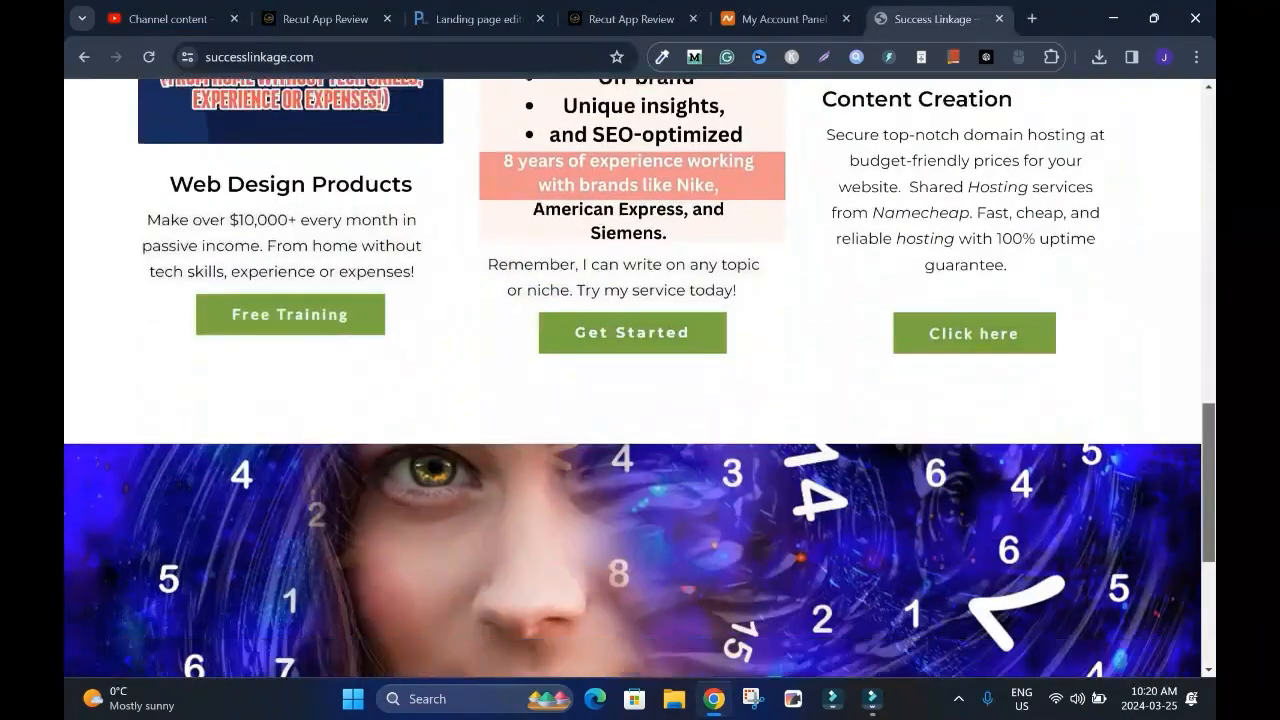
{"action": "scroll", "coordinate": [640, 380], "scroll_direction": "up", "scroll_amount": 15}
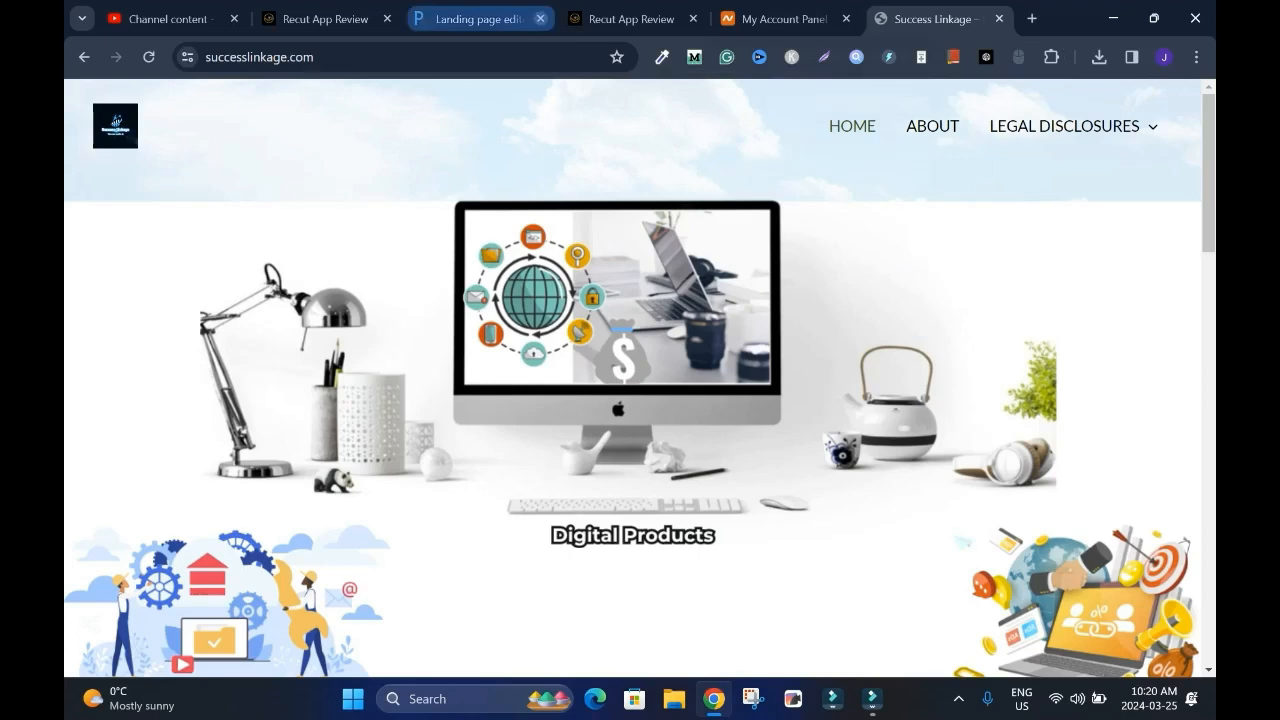
{"action": "left_click", "coordinate": [540, 18]}
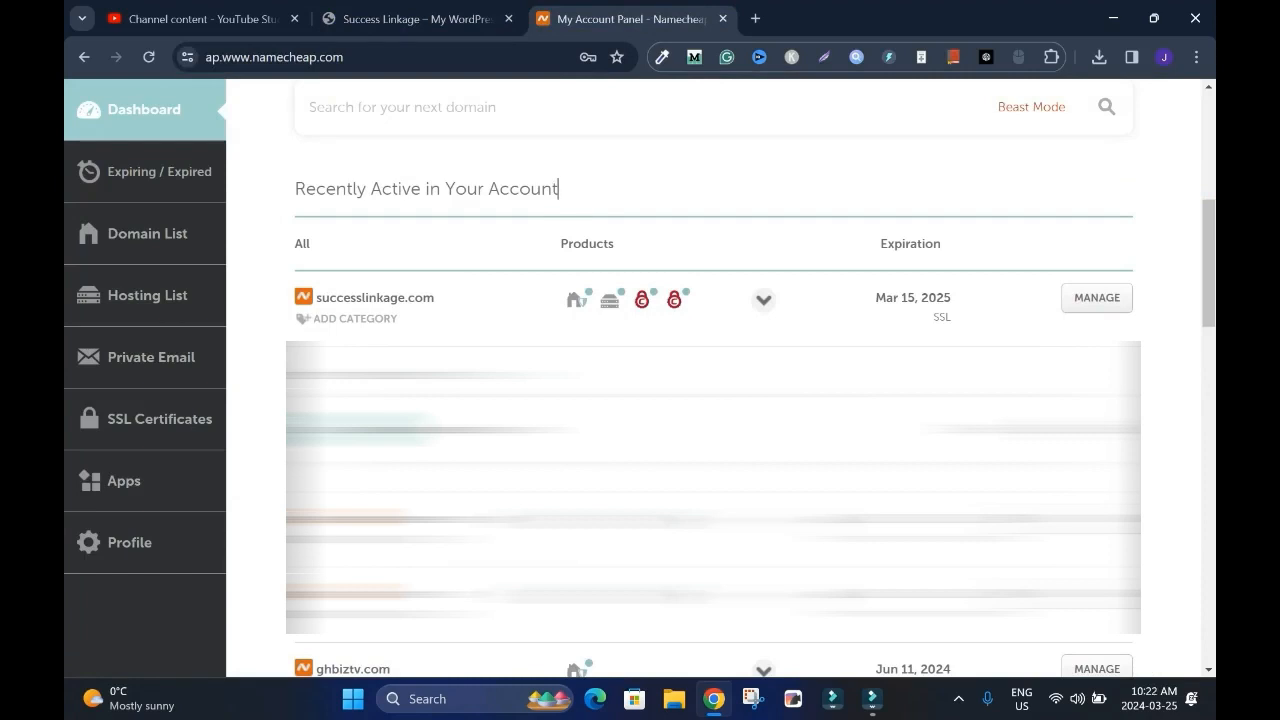
Open cPanel for the successlinkage.com hosting from the Namecheap account and go to its Domains tool.
{"action": "mouse_move", "coordinate": [610, 300]}
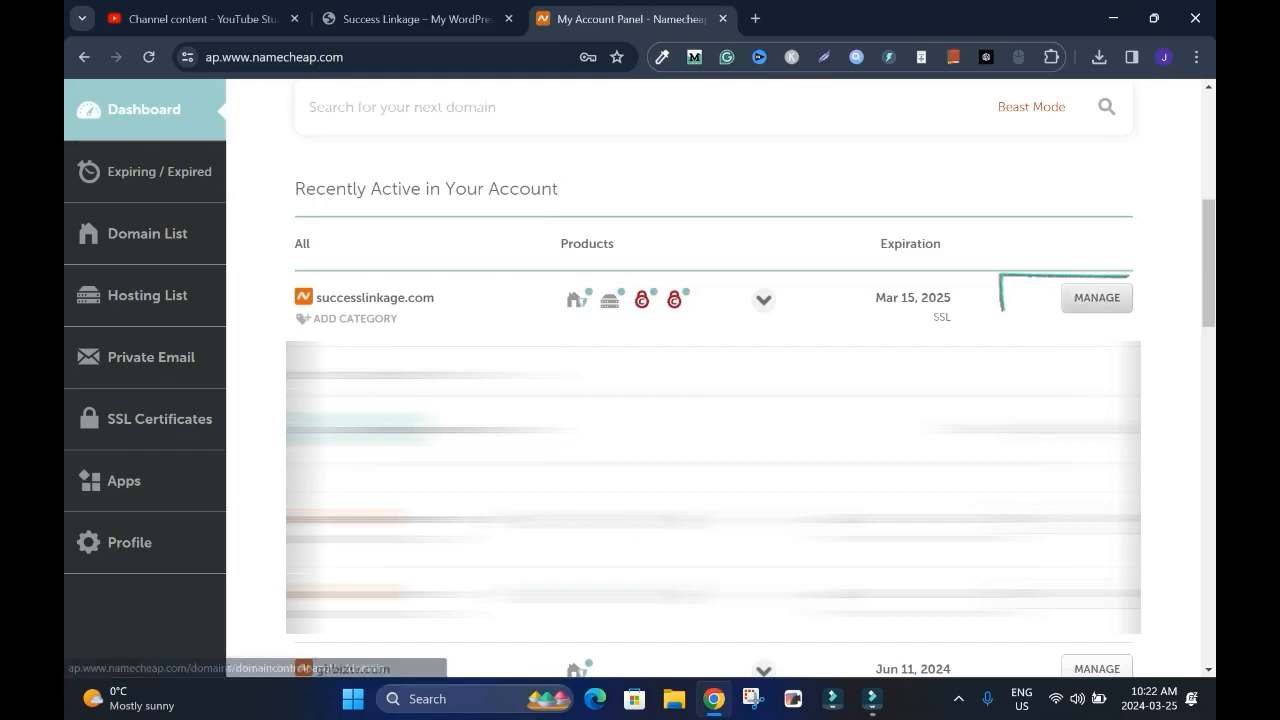
{"action": "left_click", "coordinate": [1097, 298]}
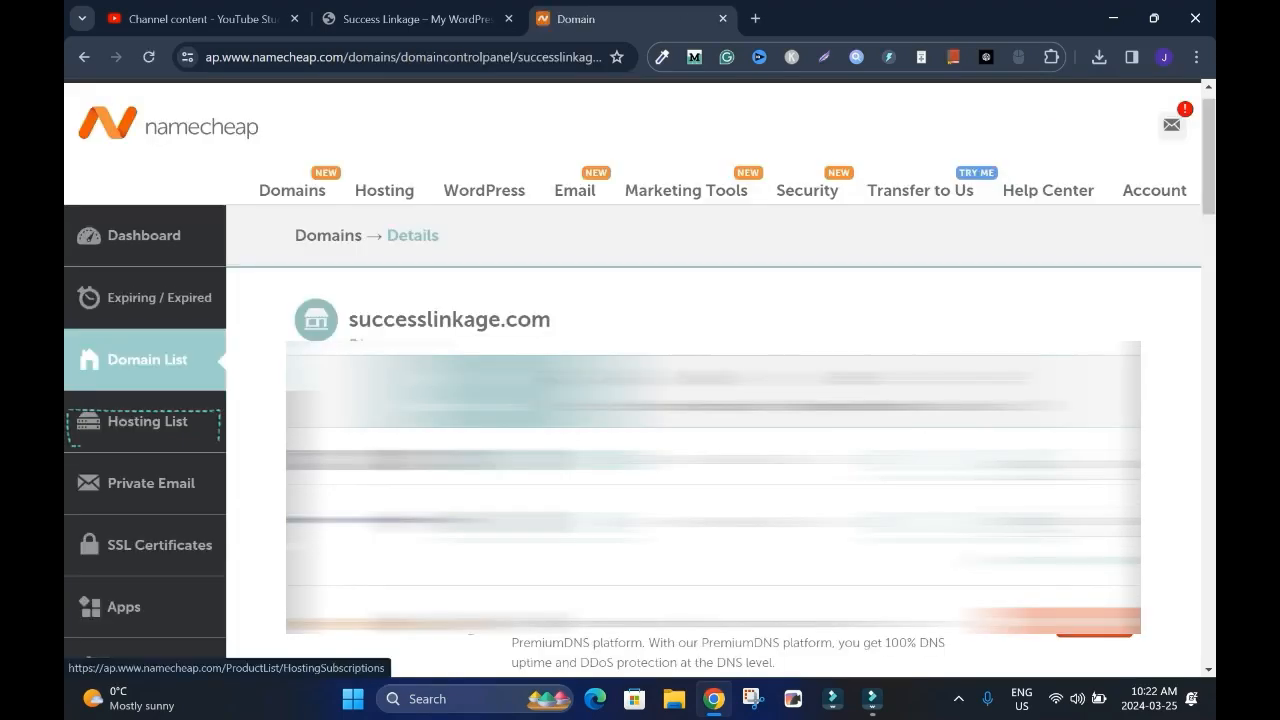
{"action": "left_click", "coordinate": [112, 420]}
{"action": "left_click", "coordinate": [1108, 333]}
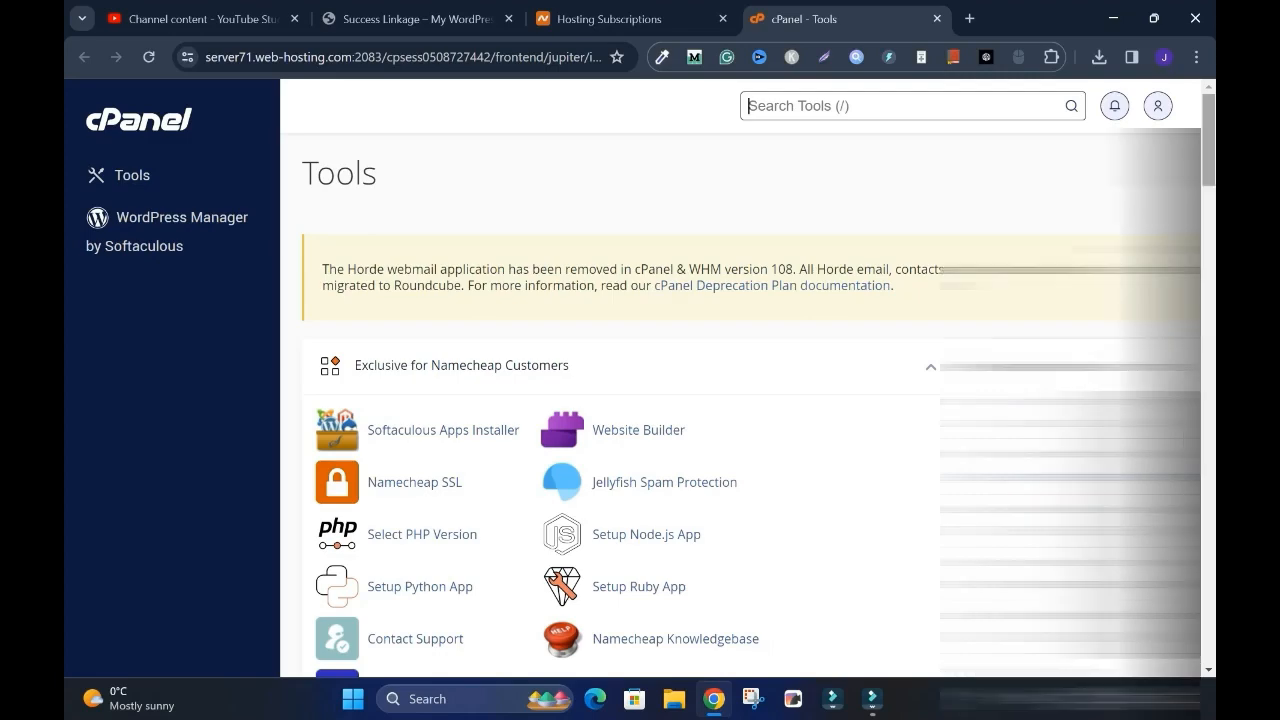
{"action": "scroll", "coordinate": [627, 400], "scroll_direction": "down", "scroll_amount": 15}
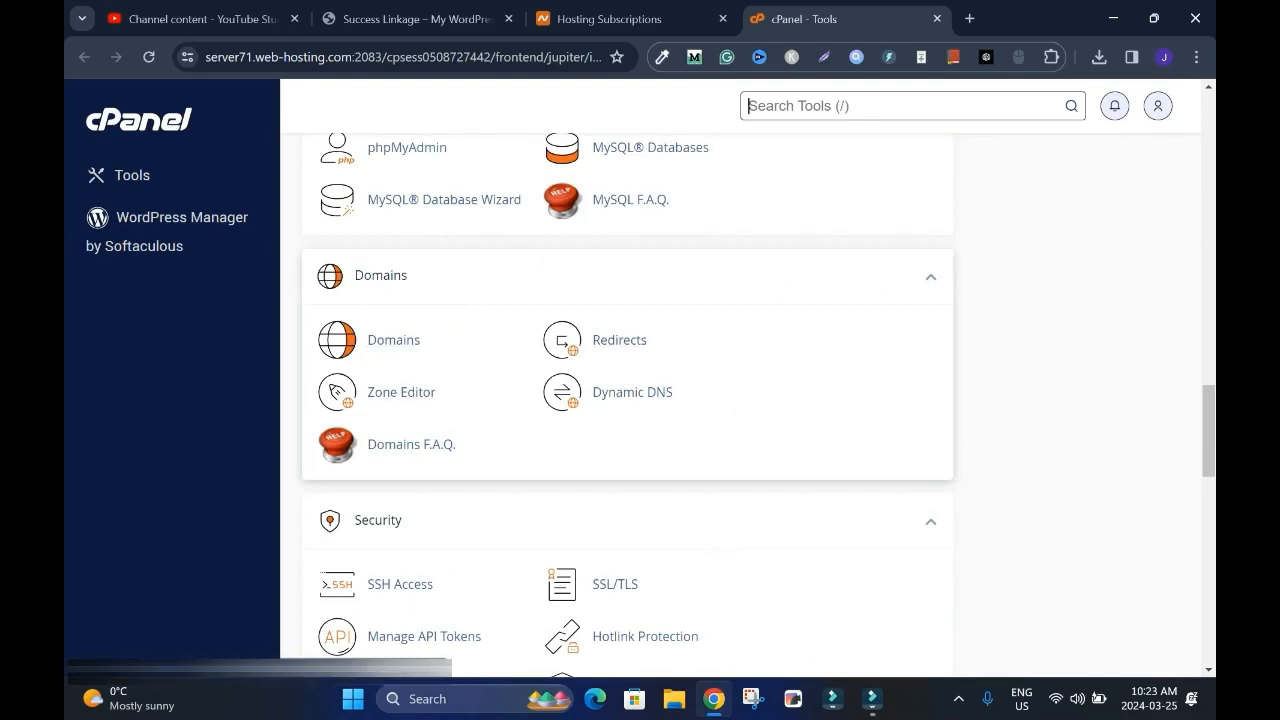
{"action": "left_click", "coordinate": [393, 340]}
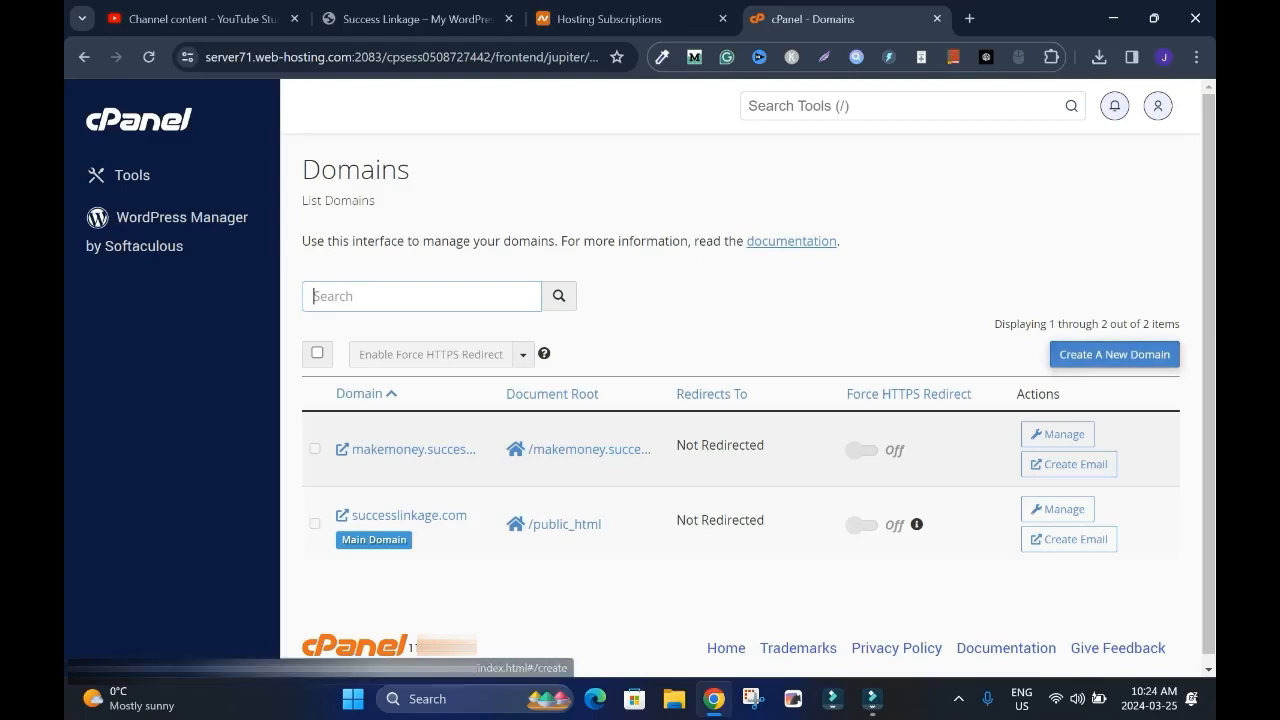
Start creating a new domain and name it recutapp.successlinkage.com, copying the main domain from the website's address.
{"action": "left_click", "coordinate": [1114, 354]}
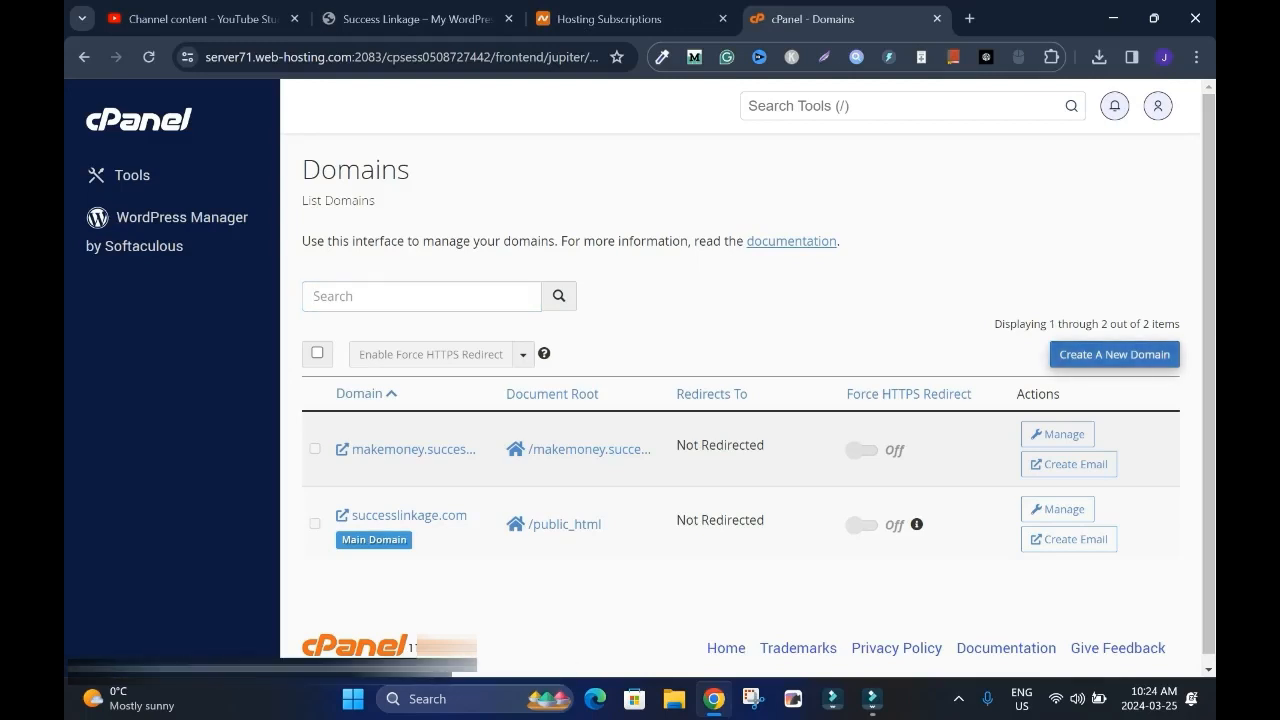
{"action": "type", "text": "recutapp."}
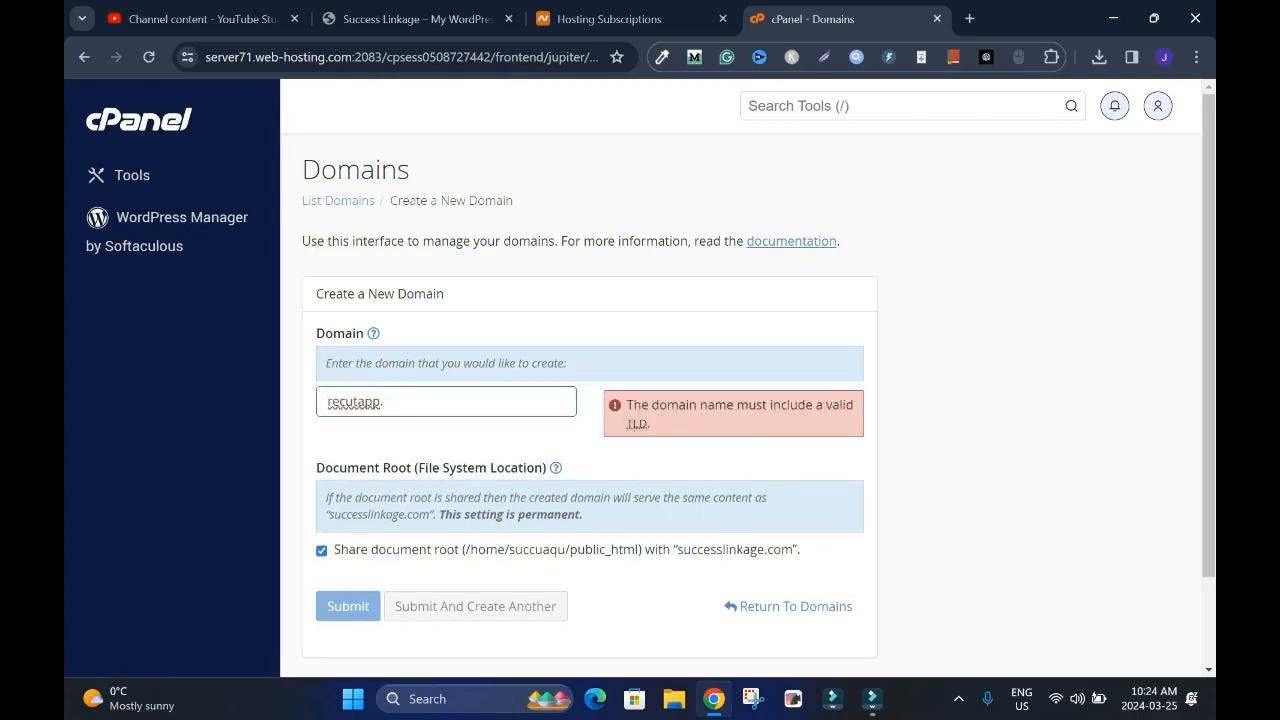
{"action": "key", "text": "shift+Left"}
{"action": "key", "text": "shift+Left"}
{"action": "key", "text": "shift+Left"}
{"action": "key", "text": "shift+Left"}
{"action": "key", "text": "shift+Left"}
{"action": "key", "text": "shift+Left"}
{"action": "key", "text": "shift+Left"}
{"action": "key", "text": "shift+Left"}
{"action": "key", "text": "shift+Left"}
{"action": "key", "text": "Right"}
{"action": "left_click", "coordinate": [416, 19]}
{"action": "left_click_drag", "start_coordinate": [206, 57], "coordinate": [355, 57]}
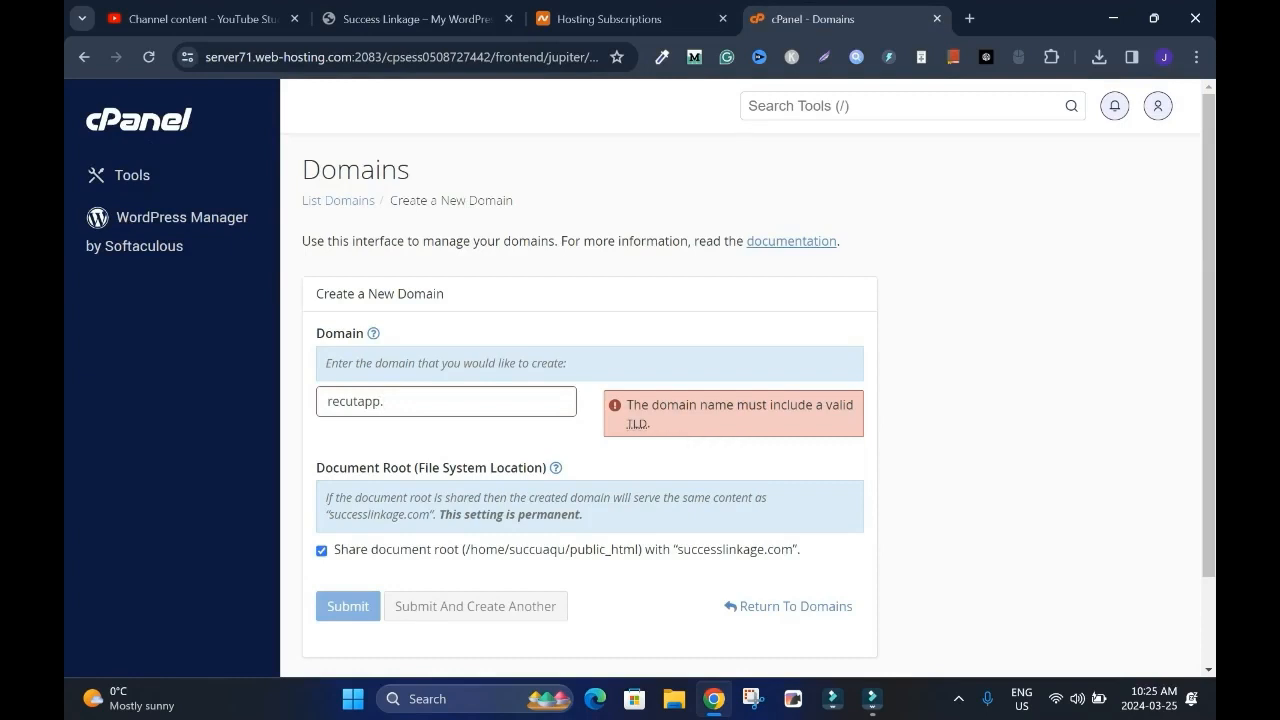
{"action": "right_click", "coordinate": [476, 405]}
{"action": "left_click", "coordinate": [560, 225]}
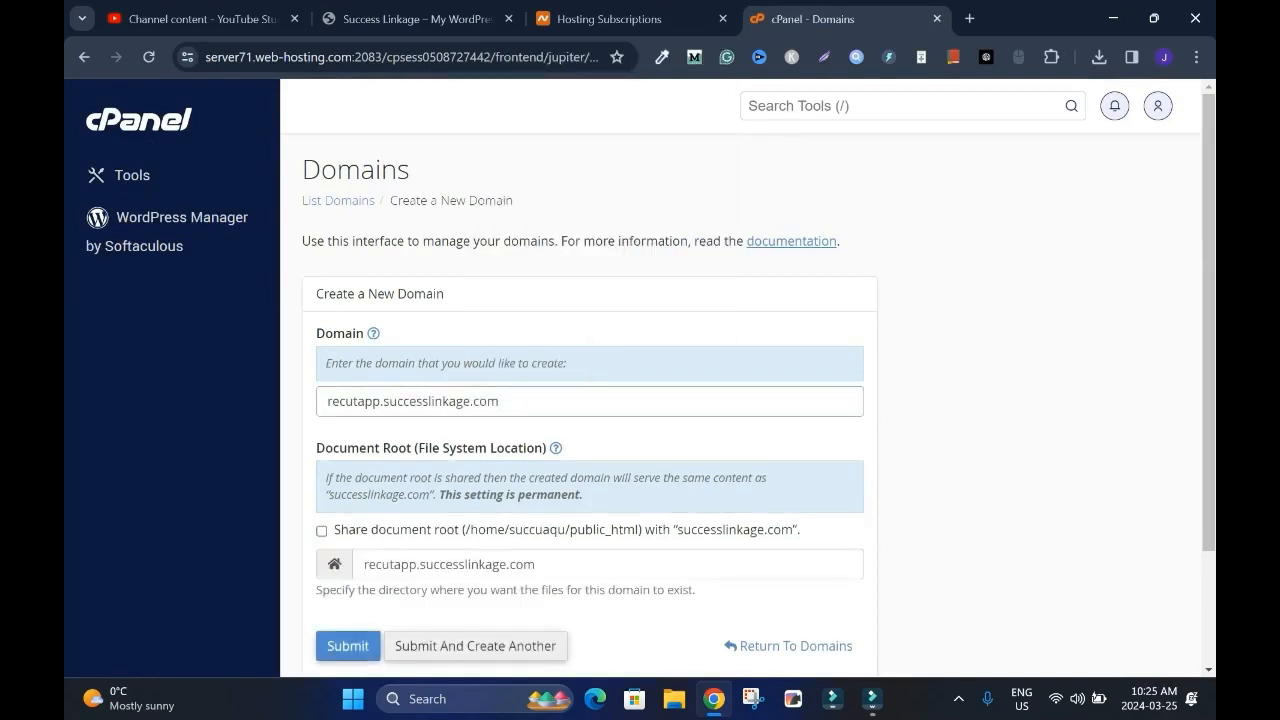
Submit the new recutapp.successlinkage.com domain with recutapp.successlinkage.com as its separate document root.
{"action": "double_click", "coordinate": [364, 401]}
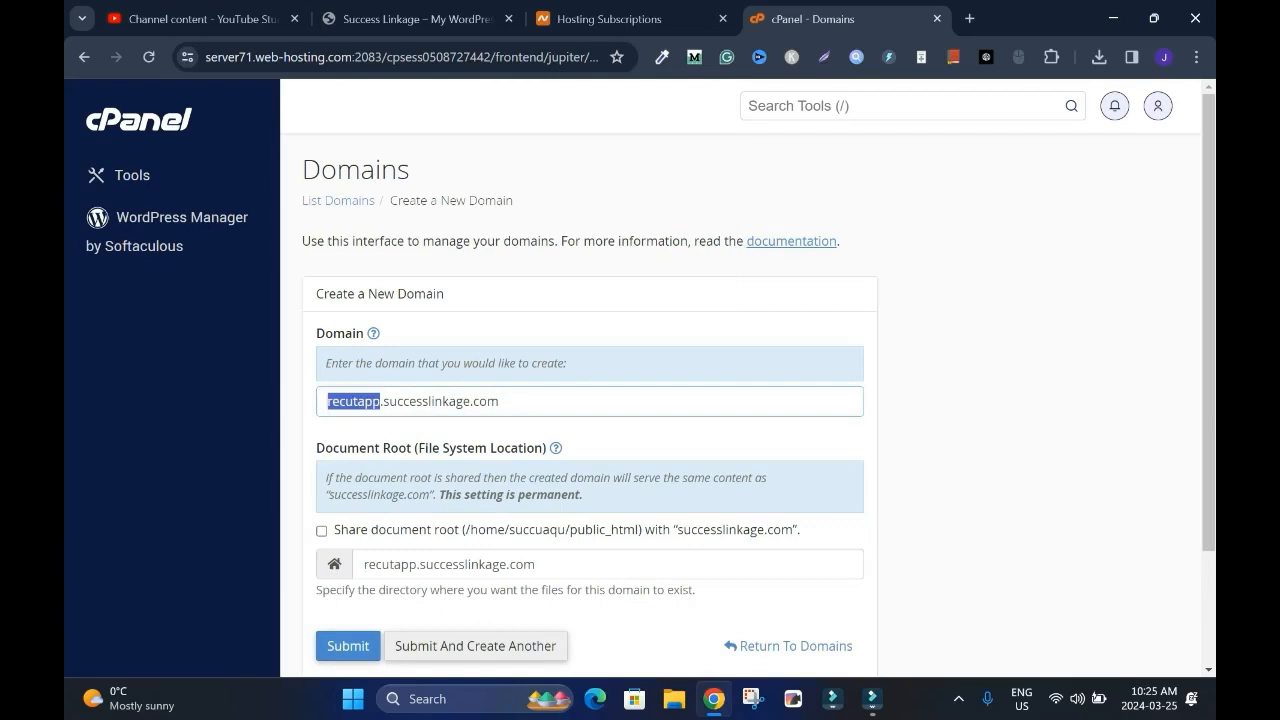
{"action": "left_click_drag", "start_coordinate": [383, 401], "coordinate": [502, 402]}
{"action": "left_click", "coordinate": [960, 420]}
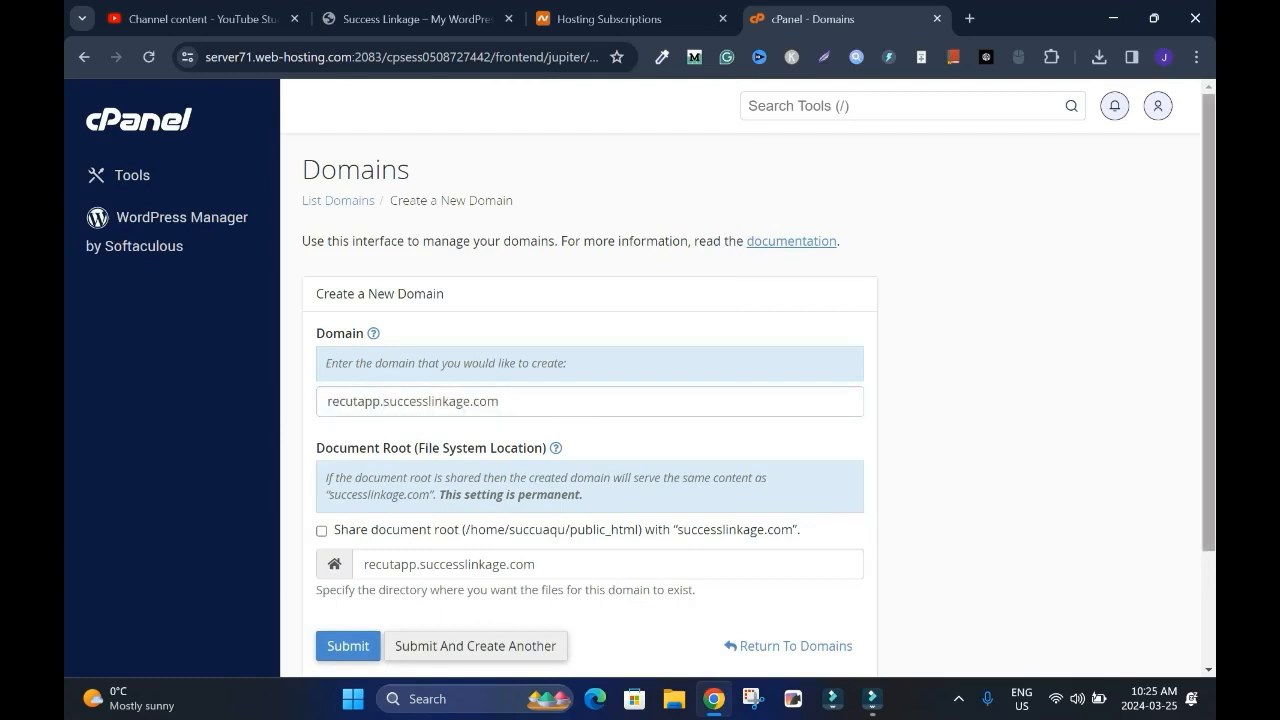
{"action": "scroll", "coordinate": [440, 640], "scroll_direction": "down", "scroll_amount": 2}
{"action": "left_click", "coordinate": [348, 509]}
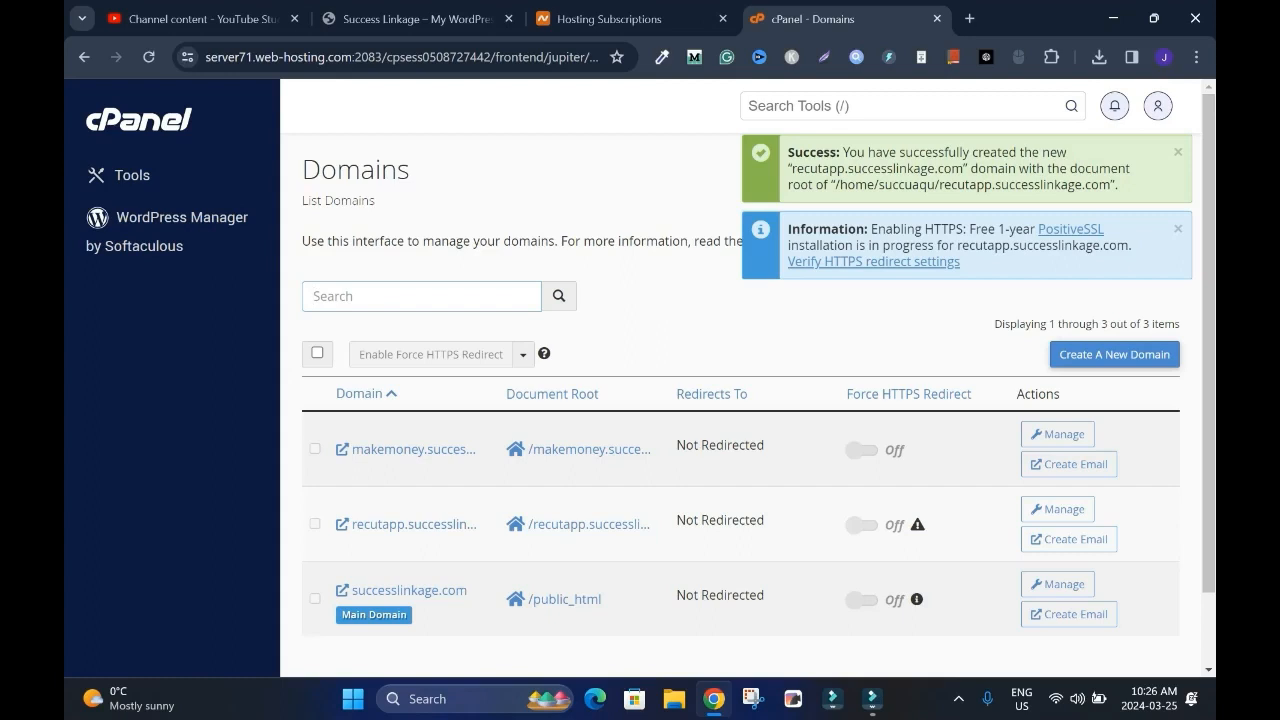
Open the new domain's HTTPS redirect settings and test recutapp.successlinkage.com in a separate browser tab, closing it when done.
{"action": "scroll", "coordinate": [410, 524], "scroll_direction": "down", "scroll_amount": 2}
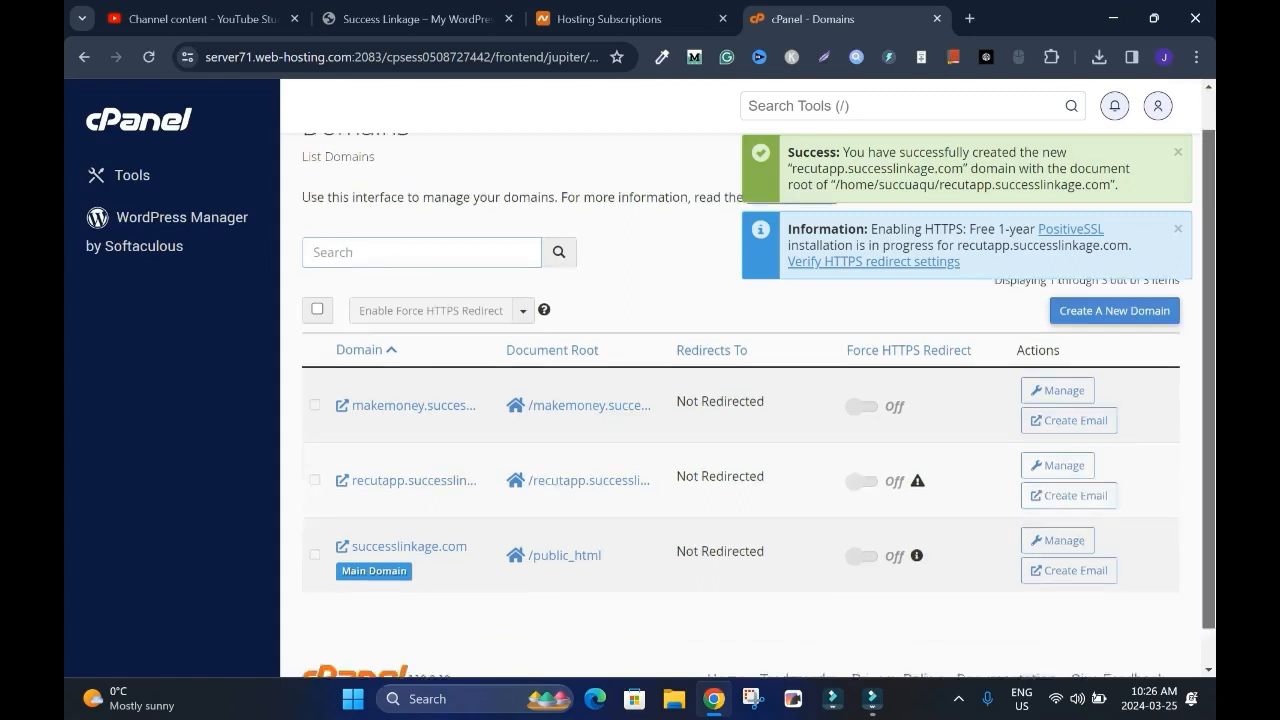
{"action": "scroll", "coordinate": [410, 524], "scroll_direction": "up", "scroll_amount": 2}
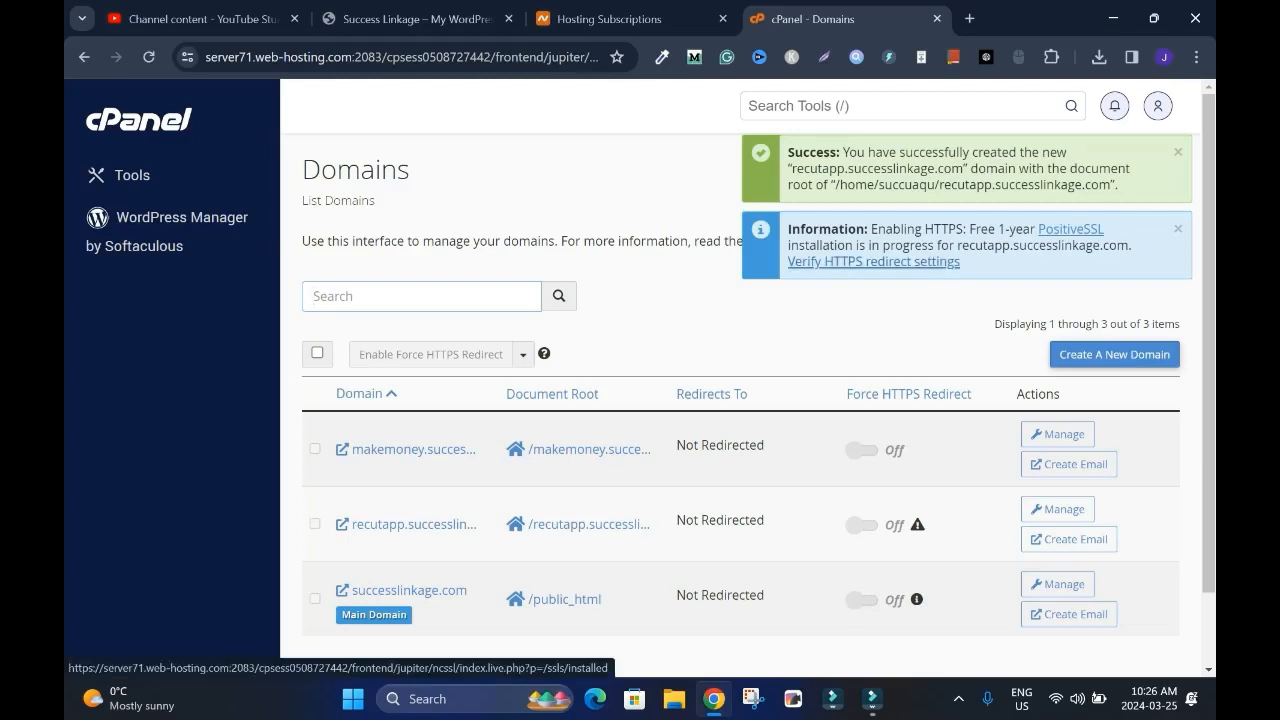
{"action": "left_click", "coordinate": [874, 262]}
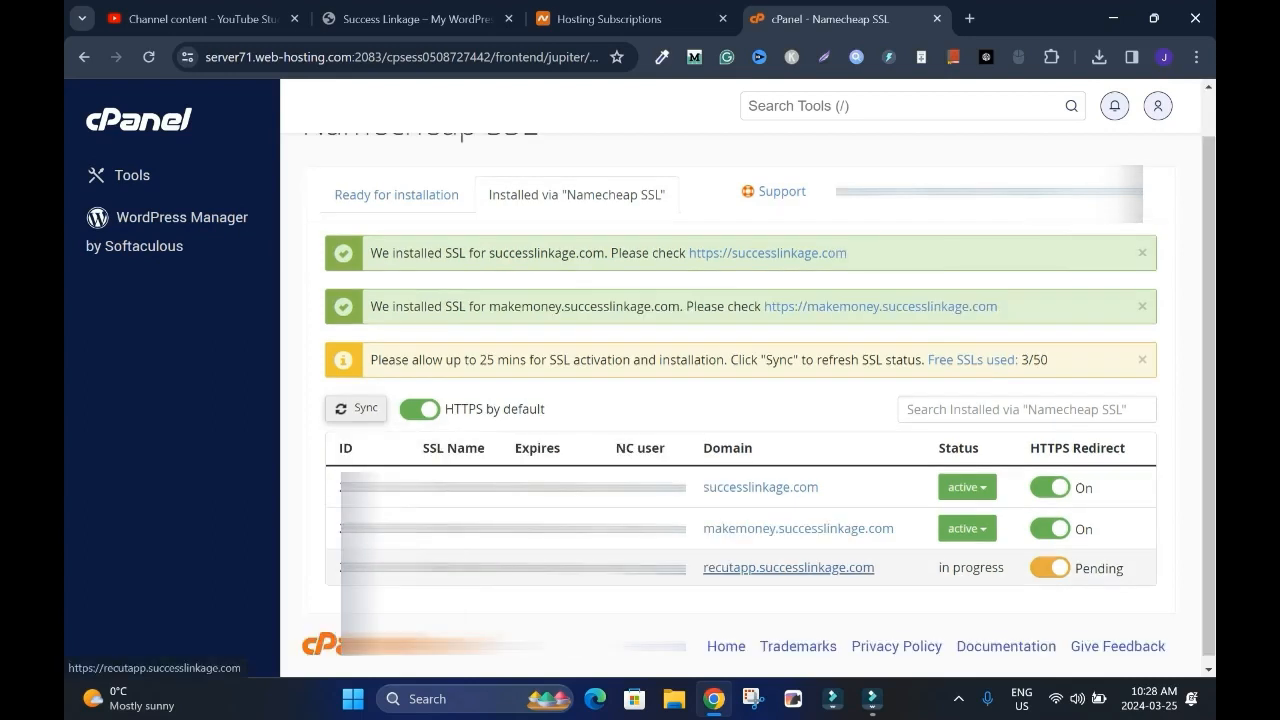
{"action": "left_click", "coordinate": [788, 567]}
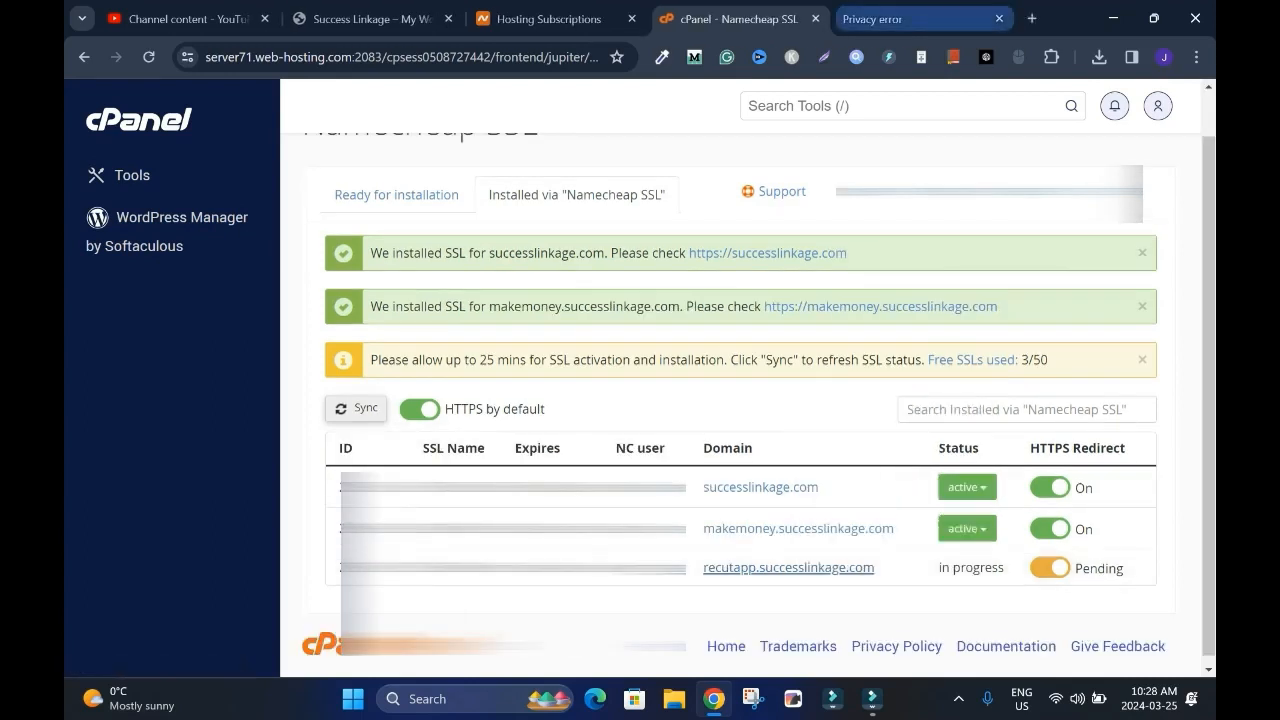
{"action": "left_click", "coordinate": [908, 19]}
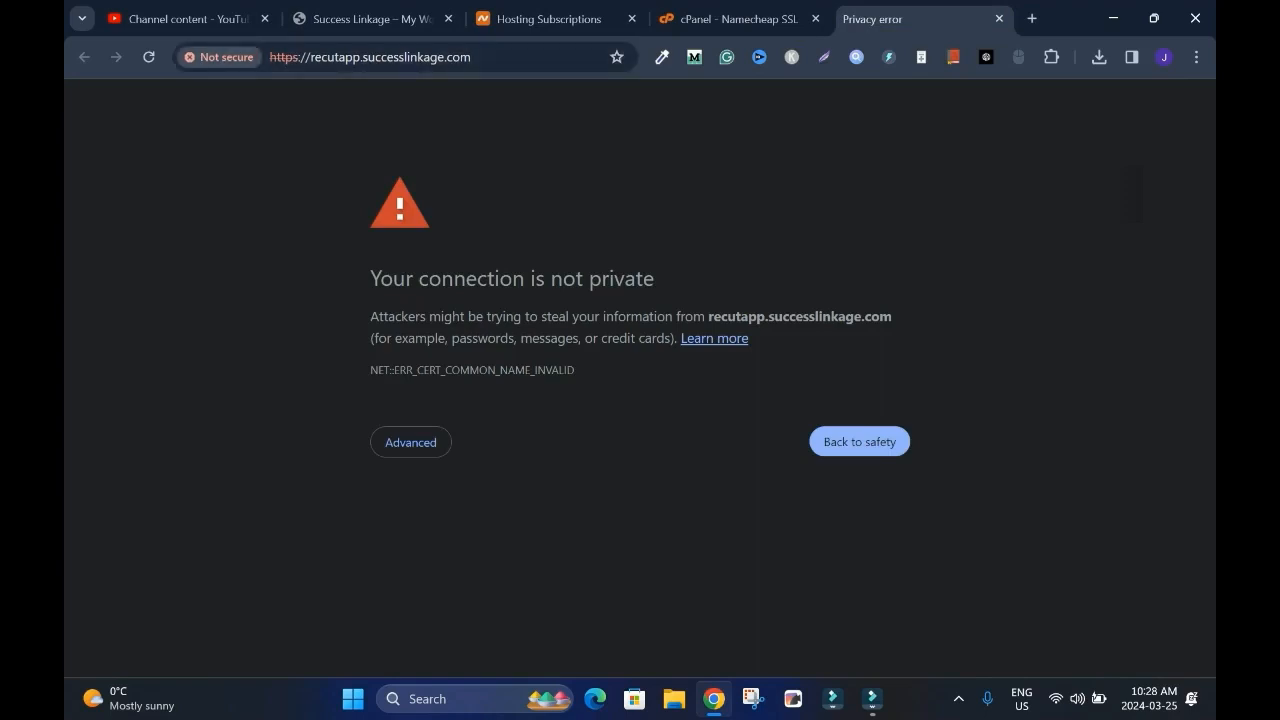
{"action": "left_click", "coordinate": [998, 18]}
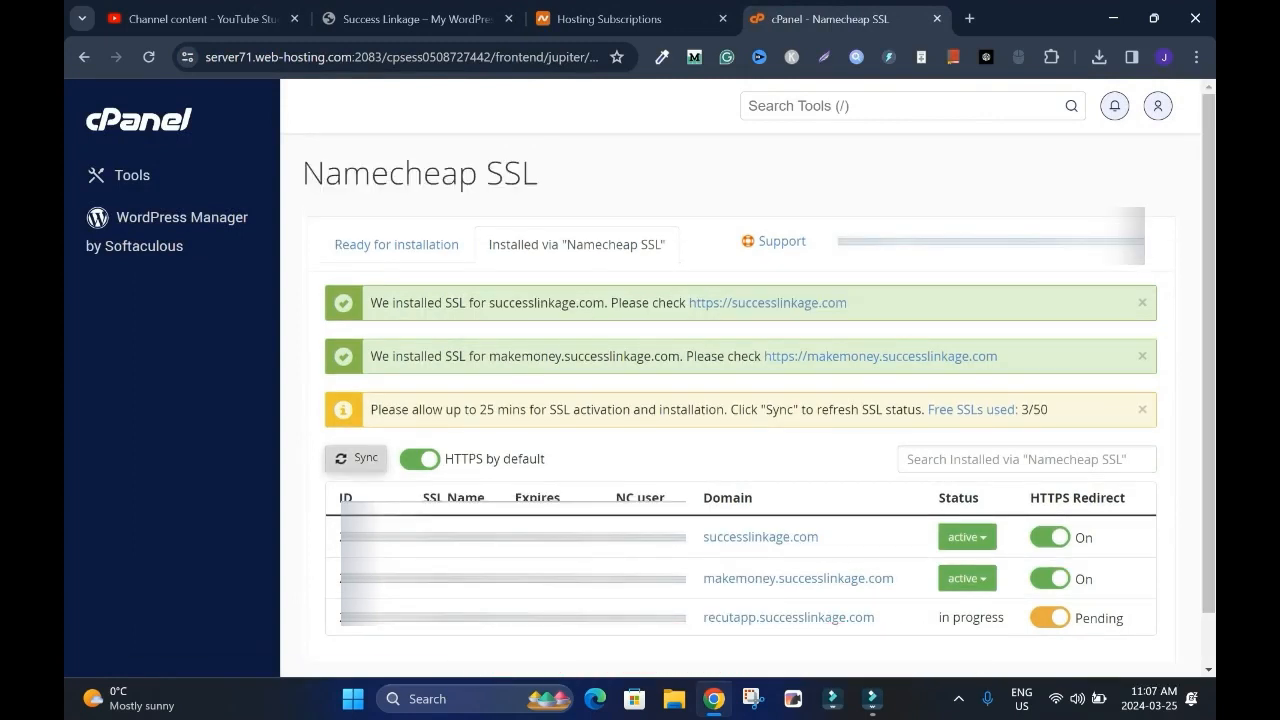
{"action": "left_click", "coordinate": [356, 458]}
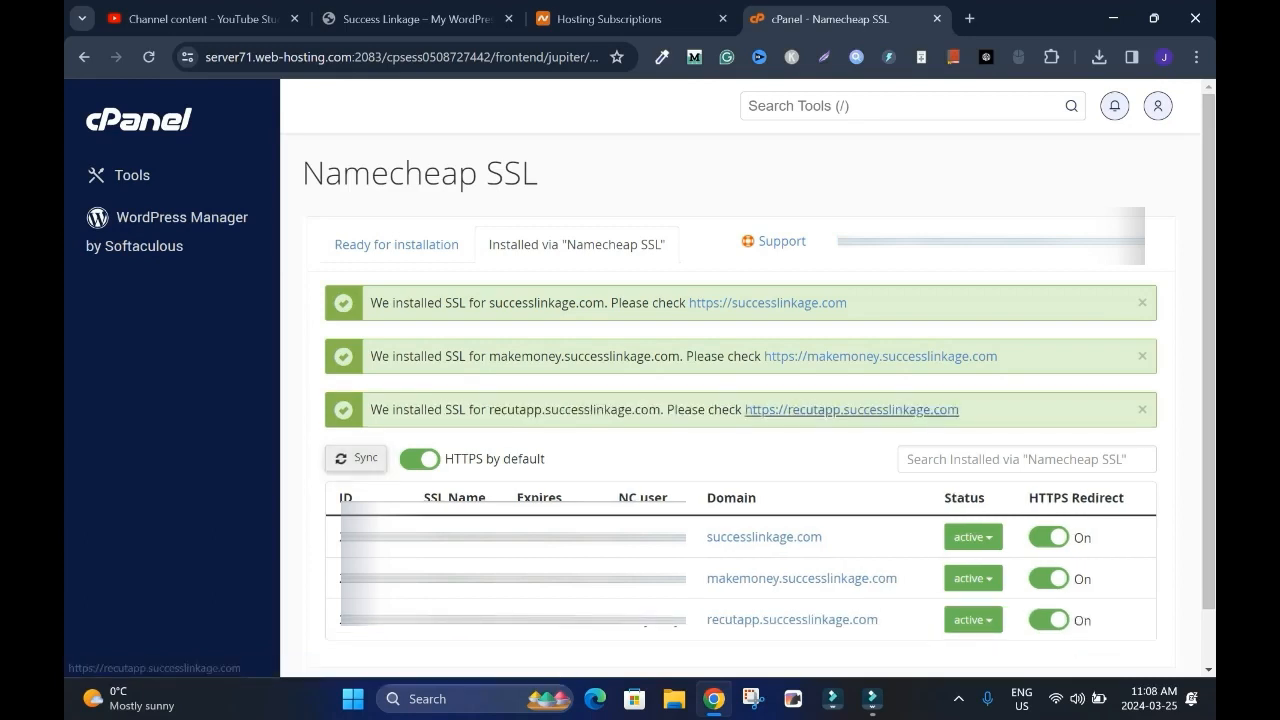
{"action": "left_click", "coordinate": [851, 409]}
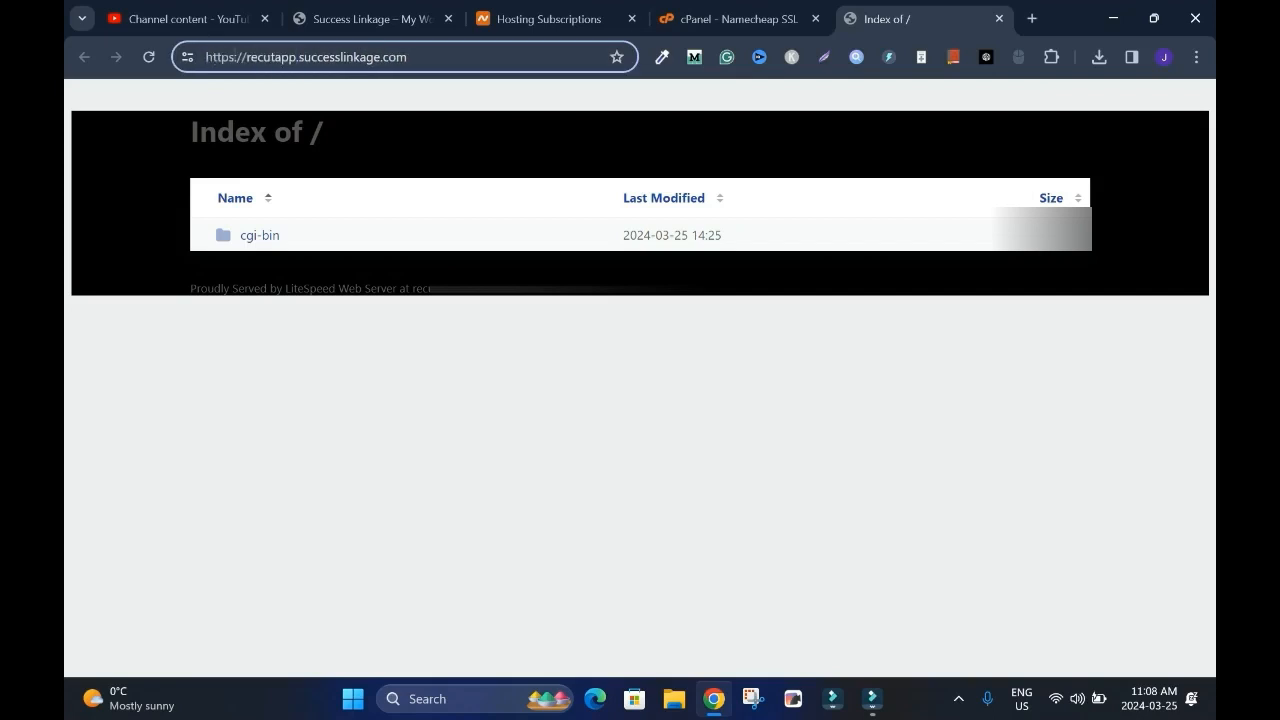
{"action": "double_click", "coordinate": [209, 57]}
{"action": "key", "text": "ctrl+w"}
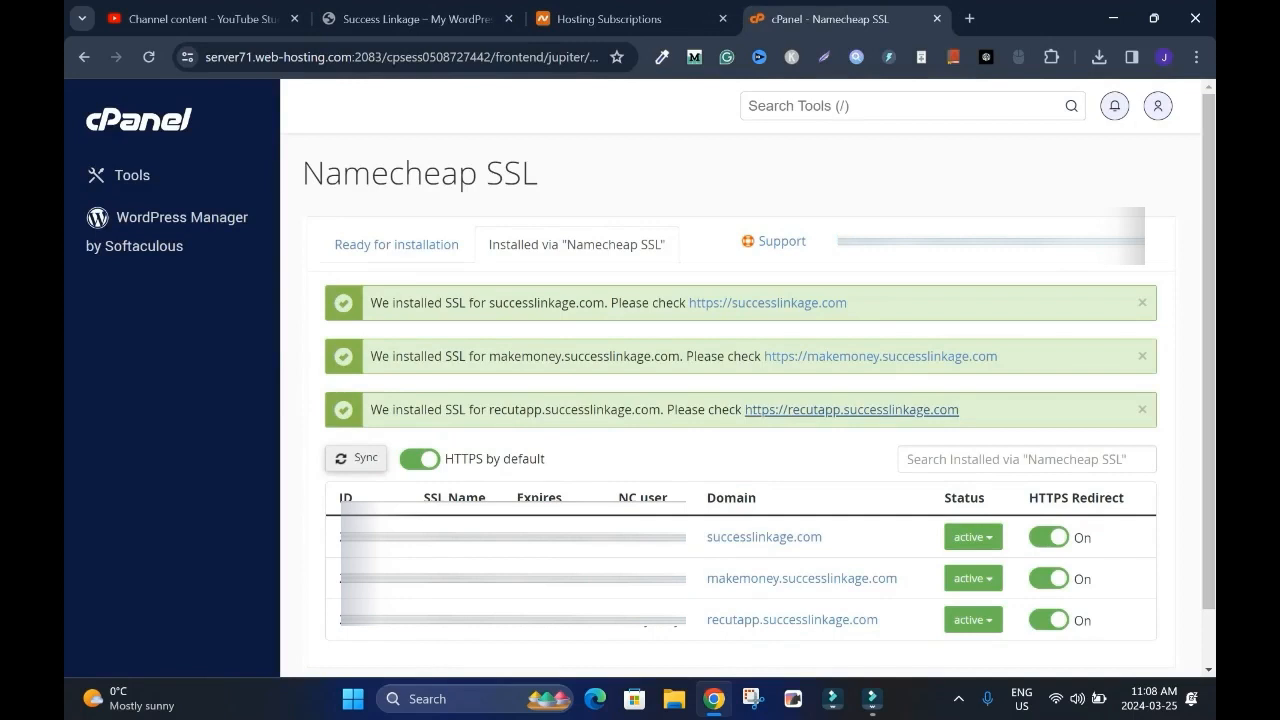
Go back to the cPanel tools, open File Manager and enter the recutapp.successlinkage.com folder.
{"action": "left_click", "coordinate": [139, 119]}
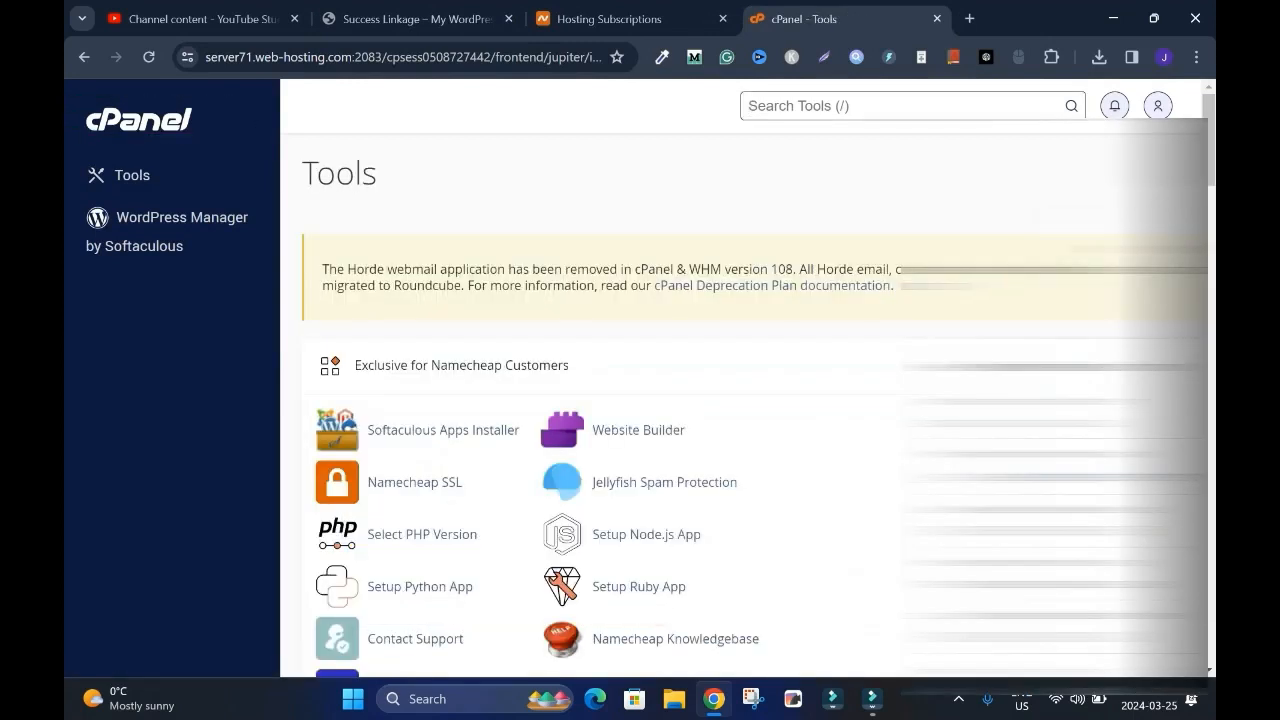
{"action": "scroll", "coordinate": [405, 230], "scroll_direction": "down", "scroll_amount": 10}
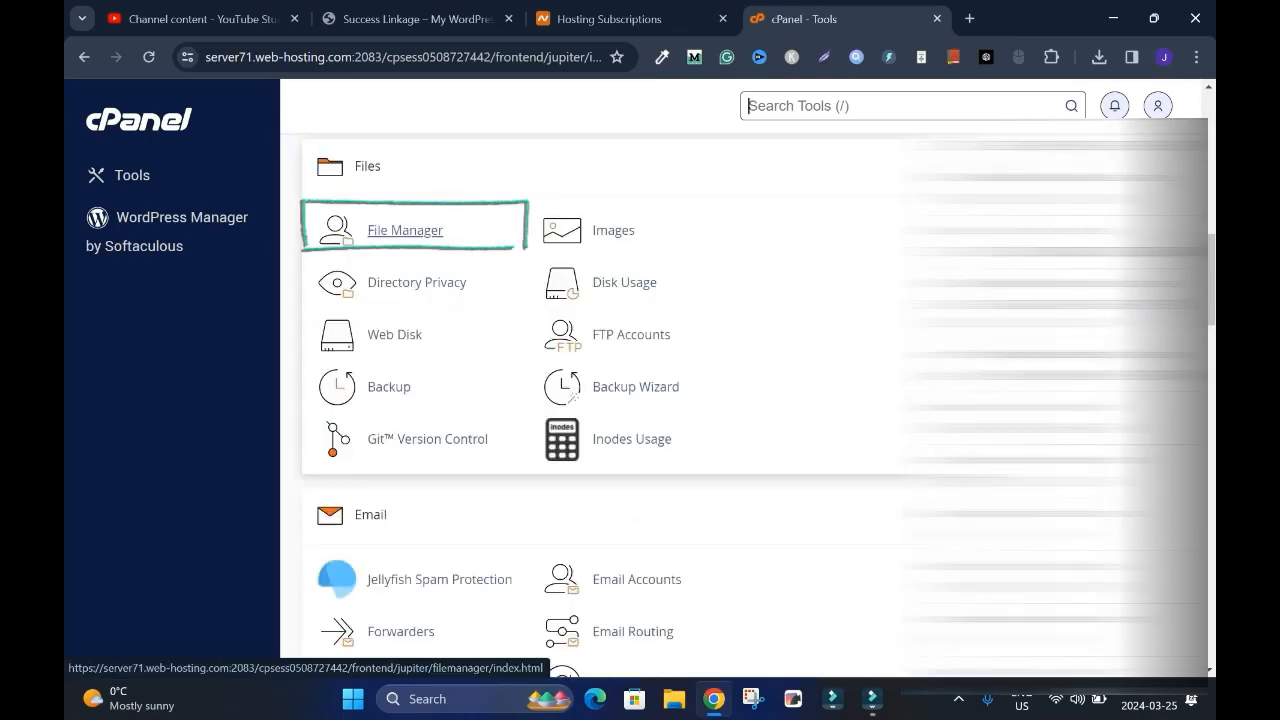
{"action": "left_click", "coordinate": [405, 230]}
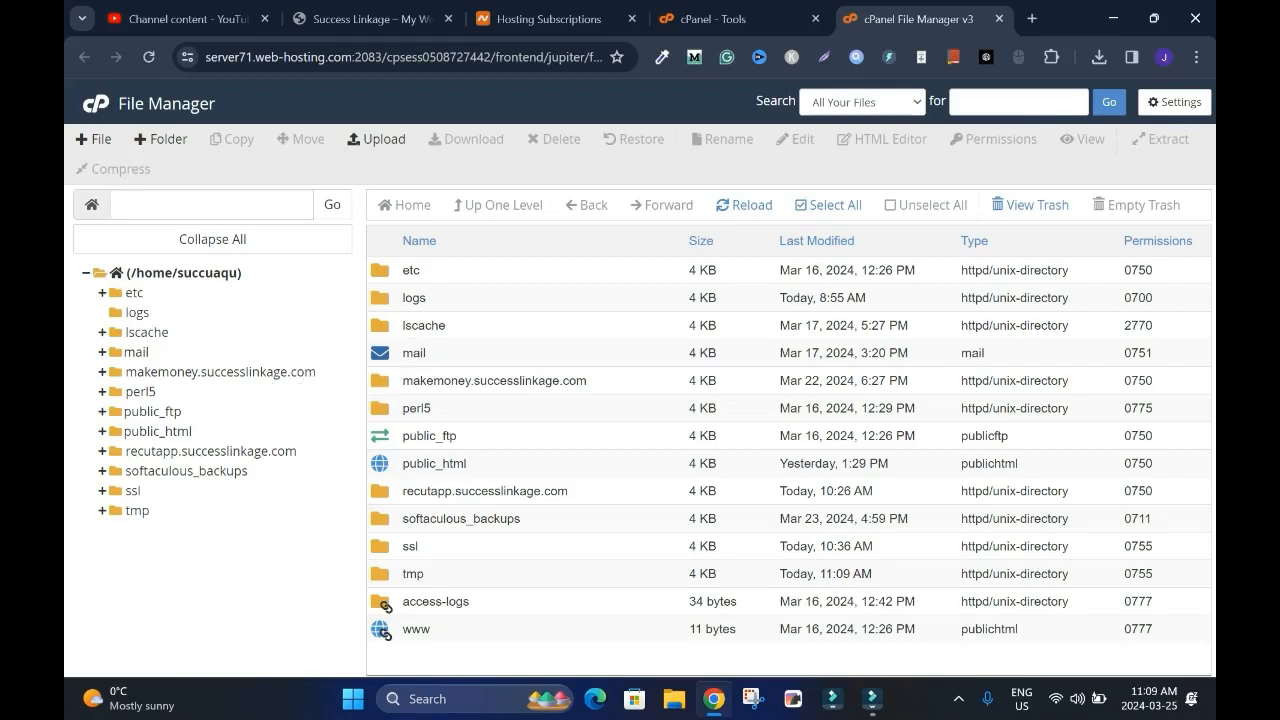
{"action": "left_click", "coordinate": [211, 451]}
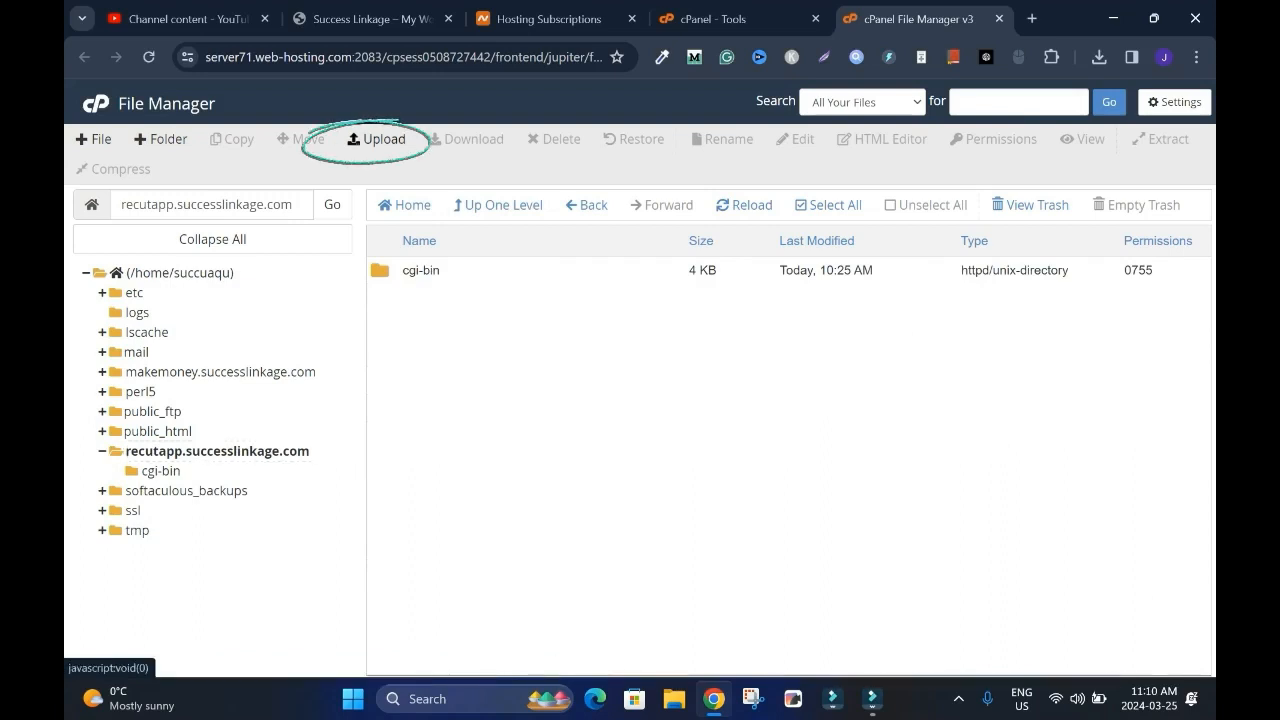
Upload Recut app.zip into the recutapp.successlinkage.com folder, refresh the file listing and close the upload page.
{"action": "left_click", "coordinate": [377, 139]}
{"action": "left_click", "coordinate": [640, 394]}
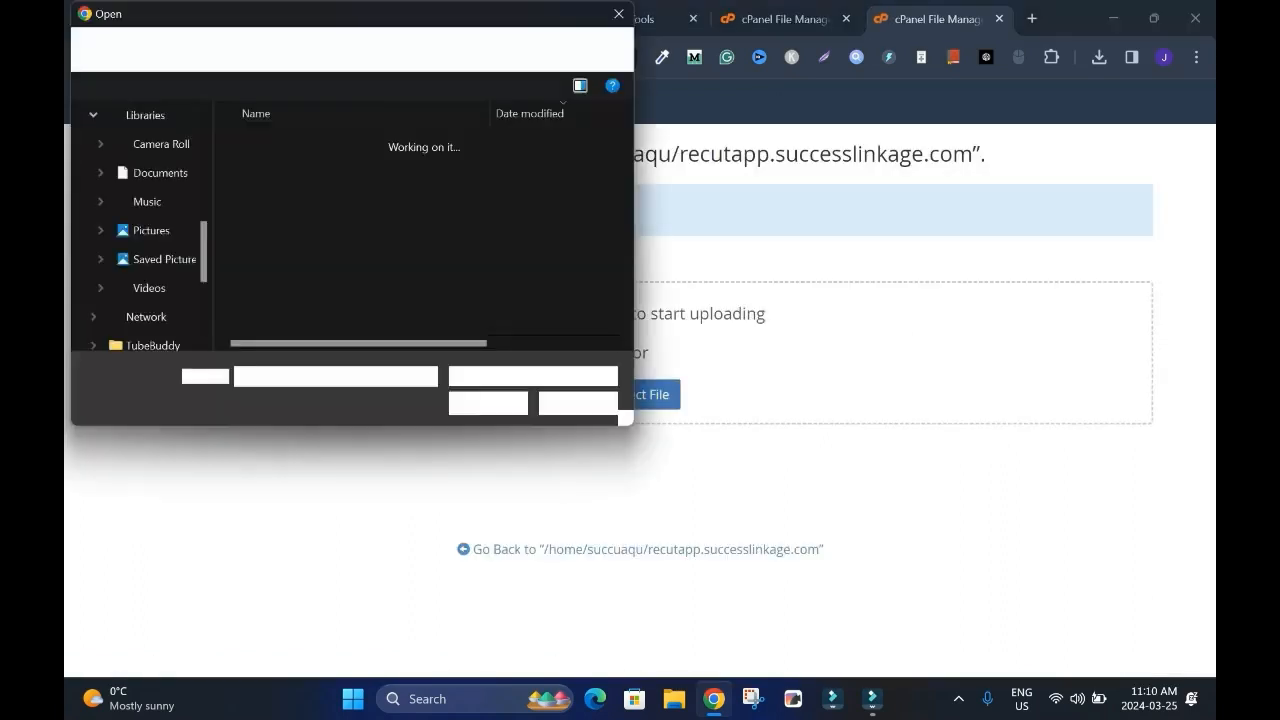
{"action": "double_click", "coordinate": [320, 168]}
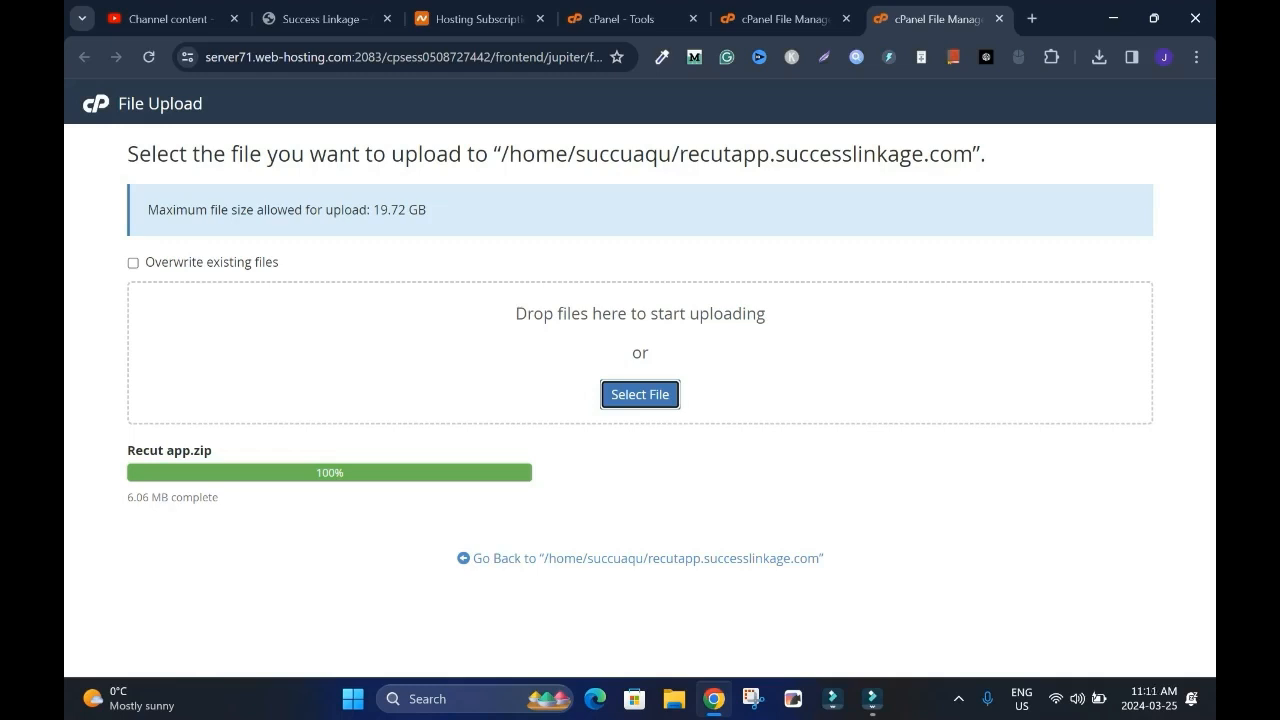
{"action": "left_click", "coordinate": [785, 20]}
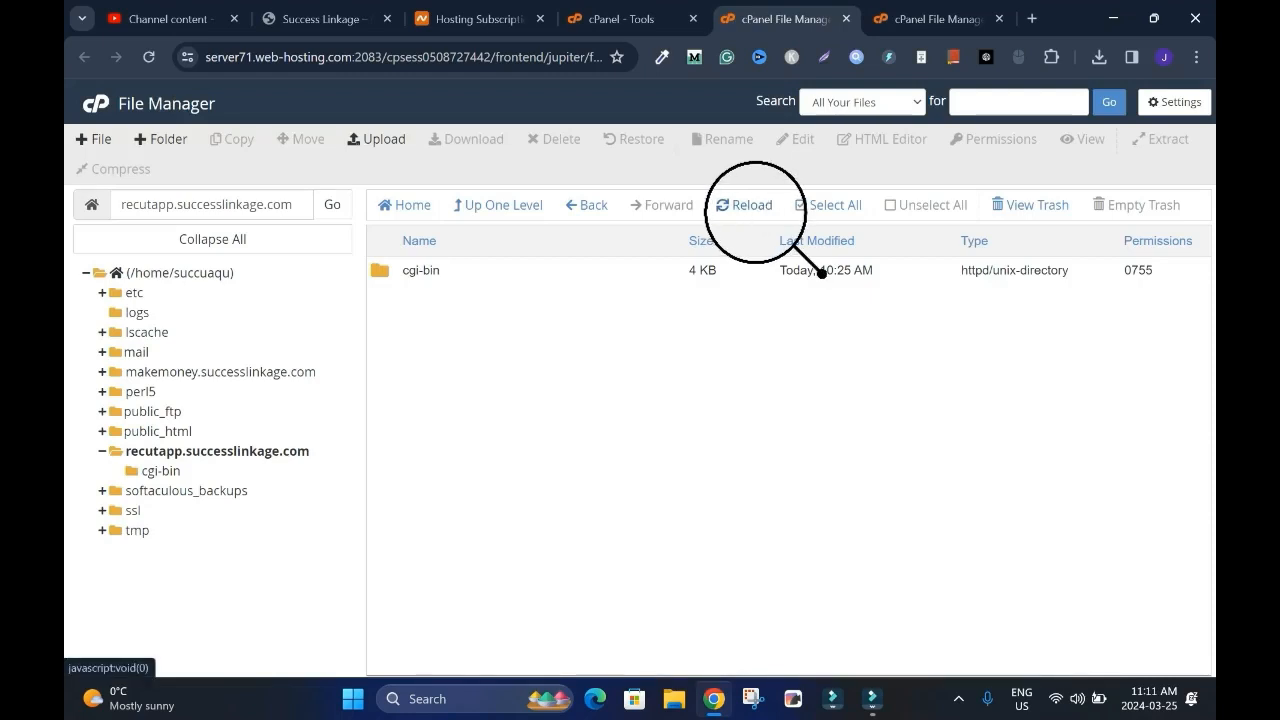
{"action": "left_click", "coordinate": [748, 205]}
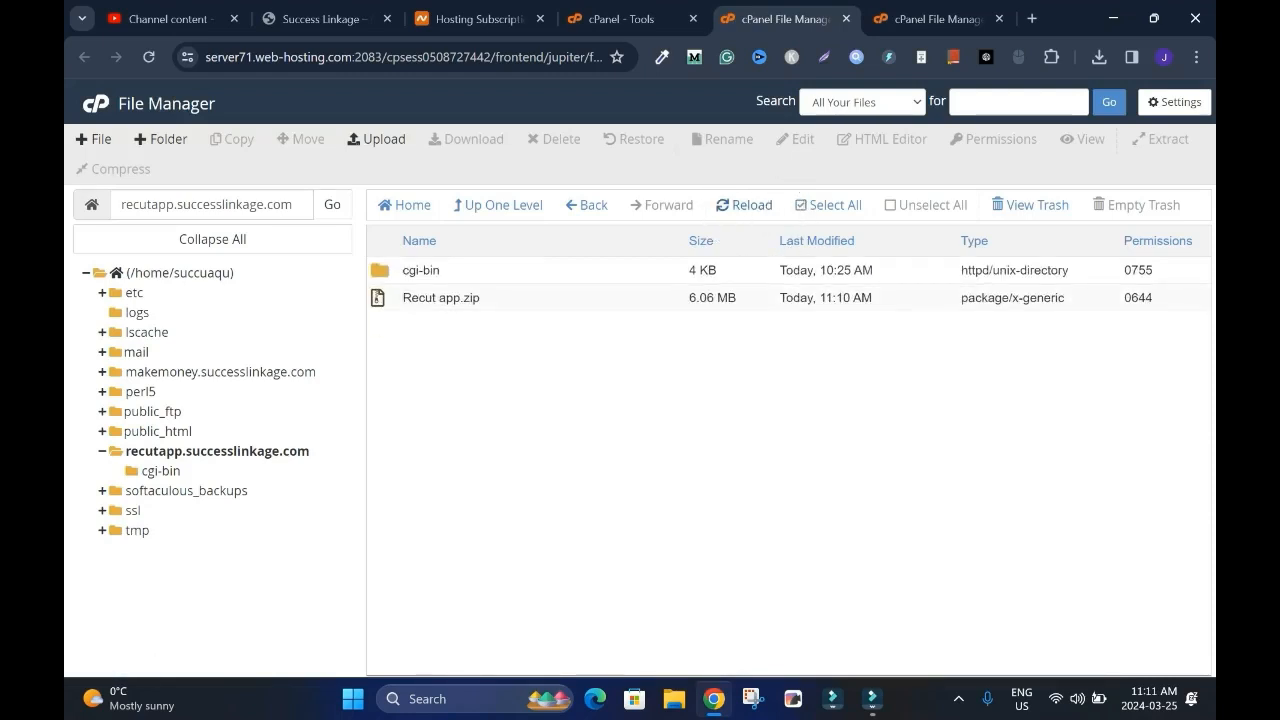
{"action": "left_click", "coordinate": [937, 20]}
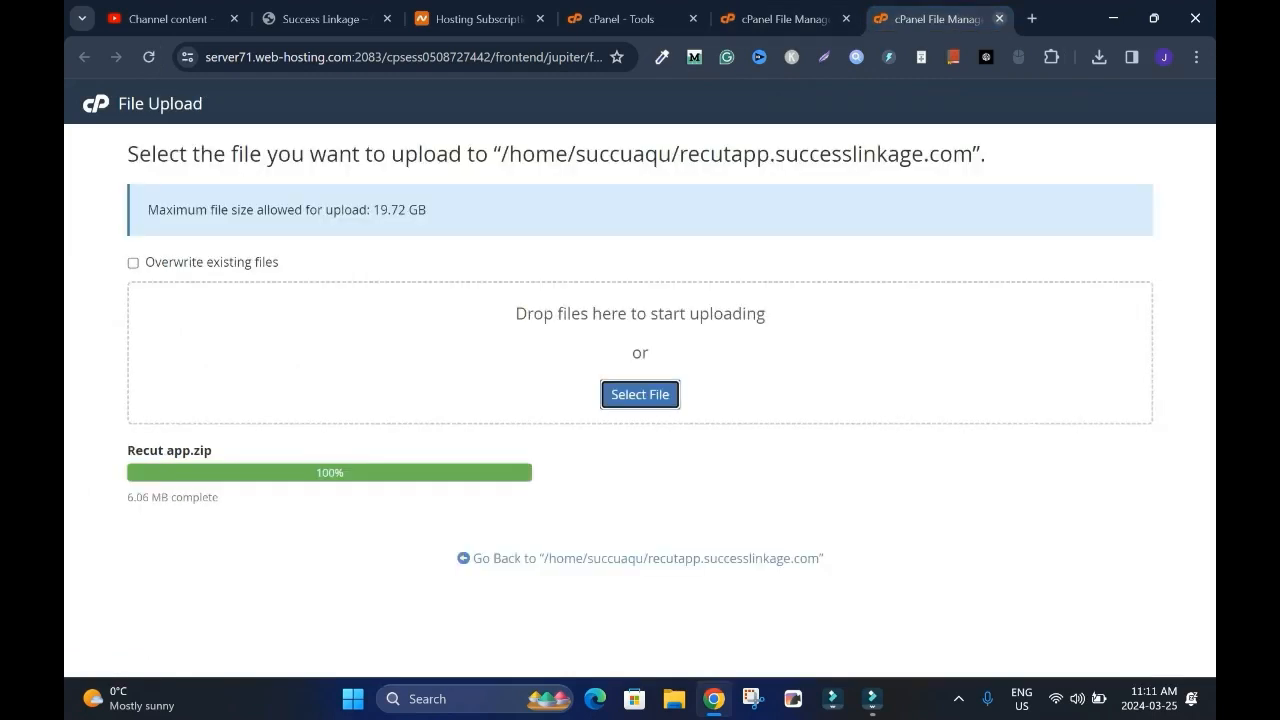
{"action": "left_click", "coordinate": [998, 18]}
Extract Recut app.zip into the /recutapp.successlinkage.com directory.
{"action": "right_click", "coordinate": [465, 297]}
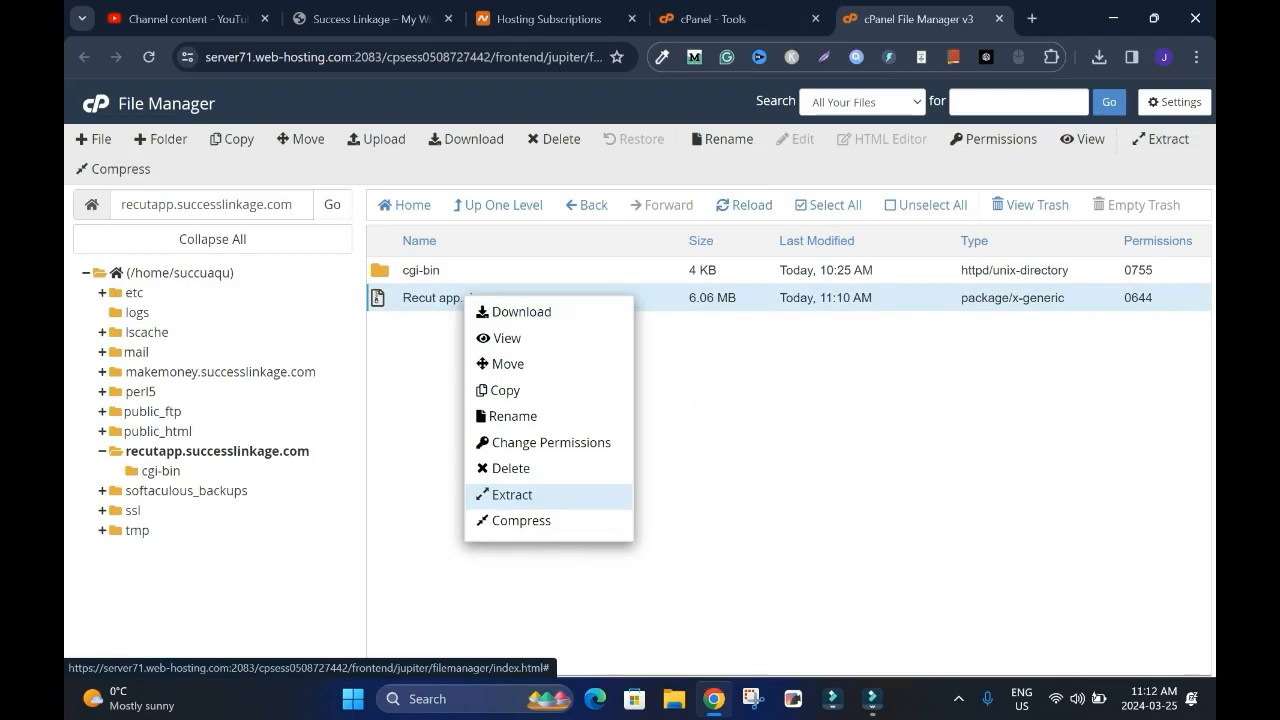
{"action": "left_click", "coordinate": [511, 494]}
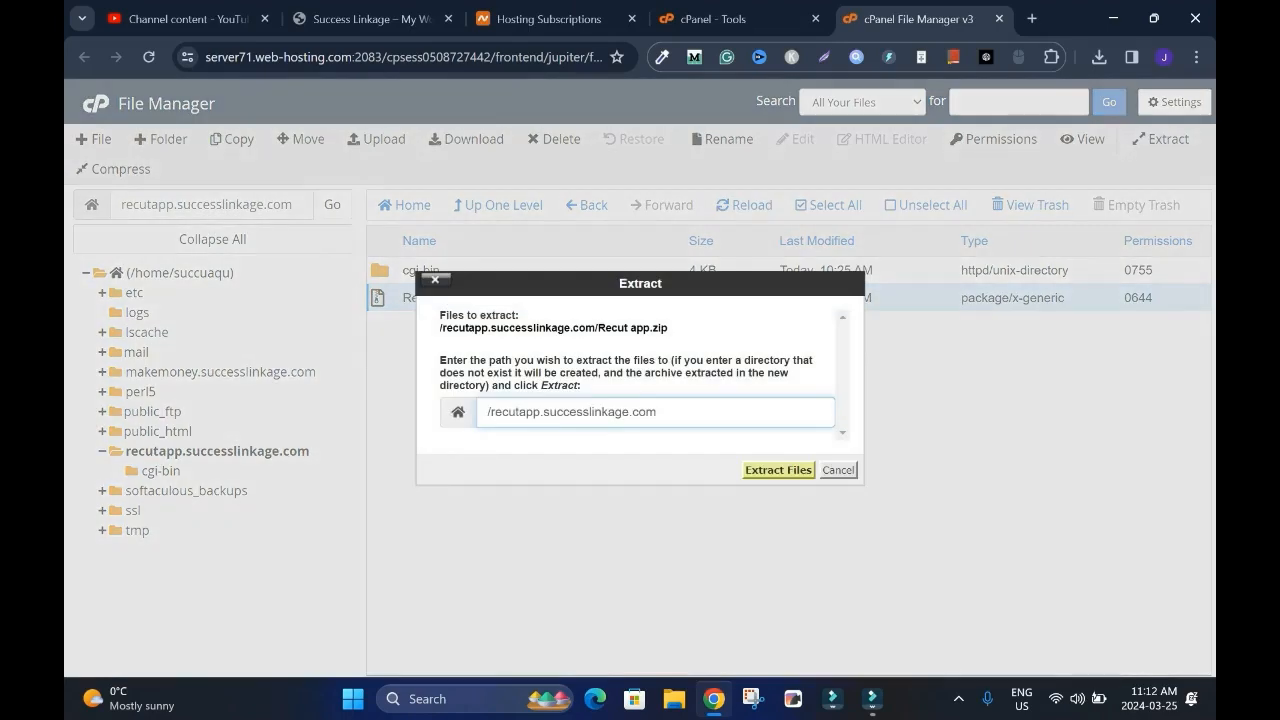
{"action": "key", "text": "Return"}
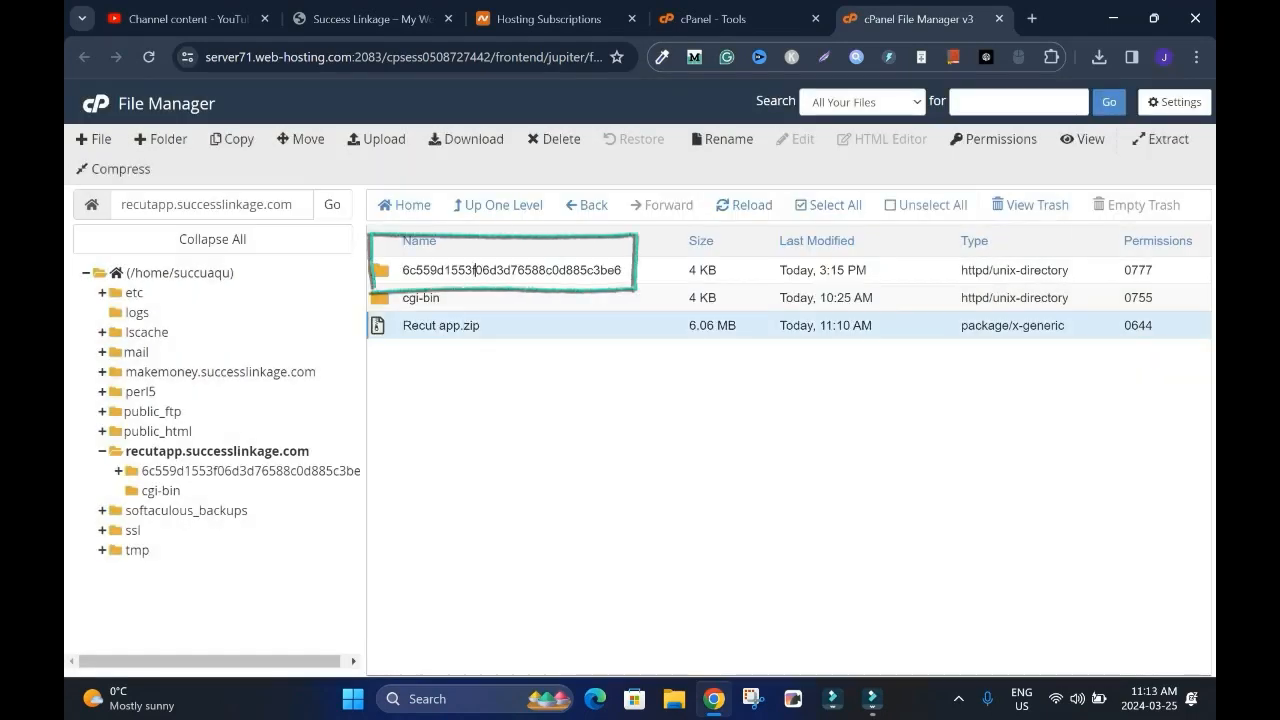
Move css, img, js and index.html from the extracted folder up to /recutapp.successlinkage.com, and return to that directory.
{"action": "double_click", "coordinate": [540, 272]}
{"action": "left_click", "coordinate": [520, 271]}
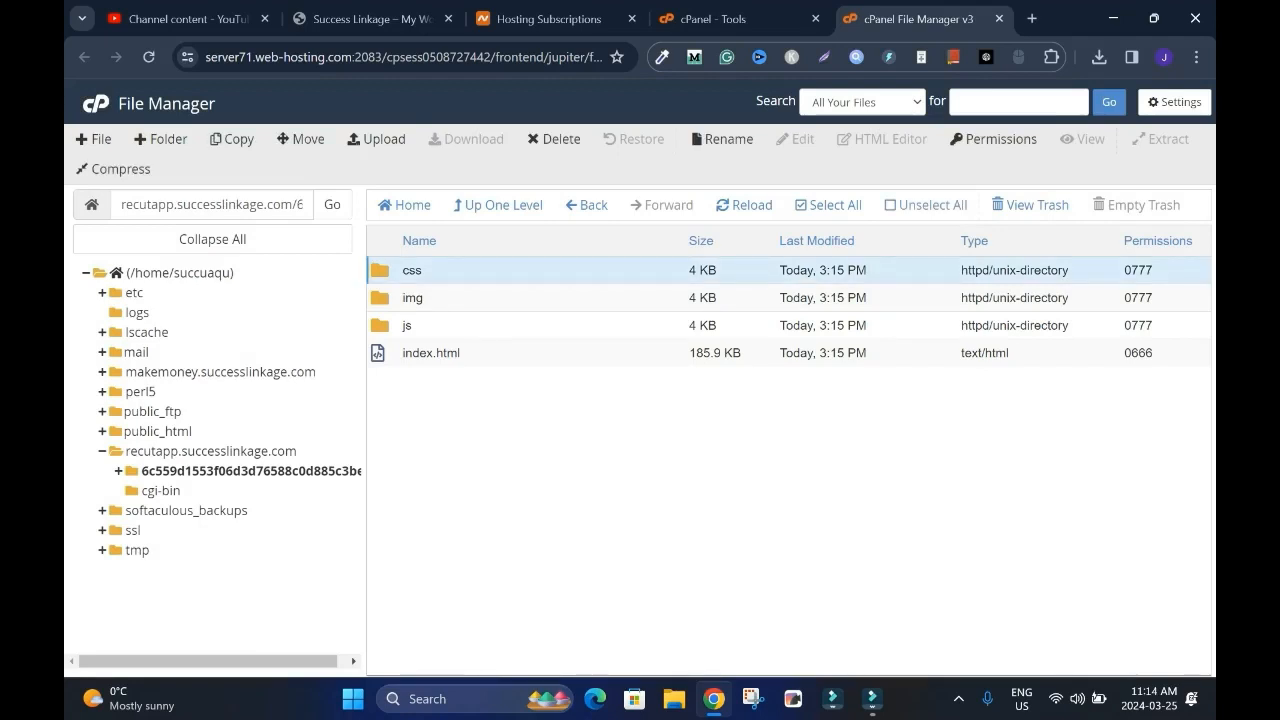
{"action": "left_click", "coordinate": [412, 325], "text": "shift"}
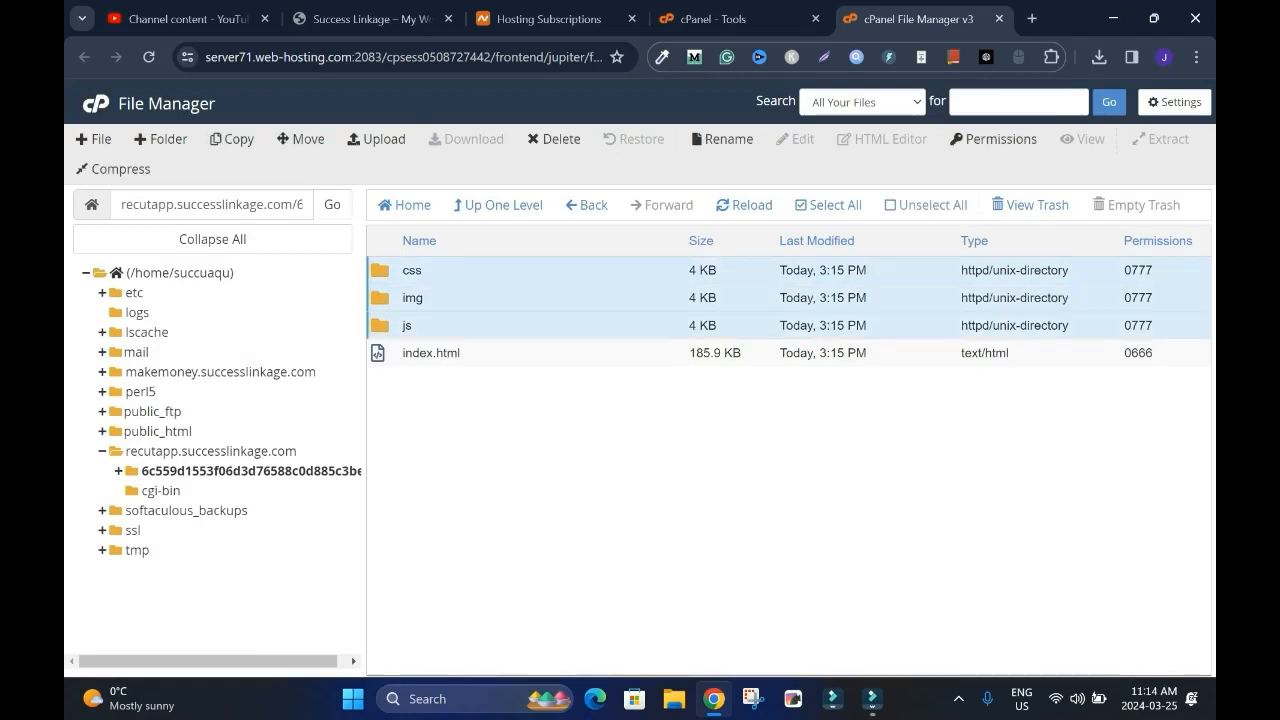
{"action": "left_click", "coordinate": [460, 353], "text": "shift"}
{"action": "right_click", "coordinate": [511, 292]}
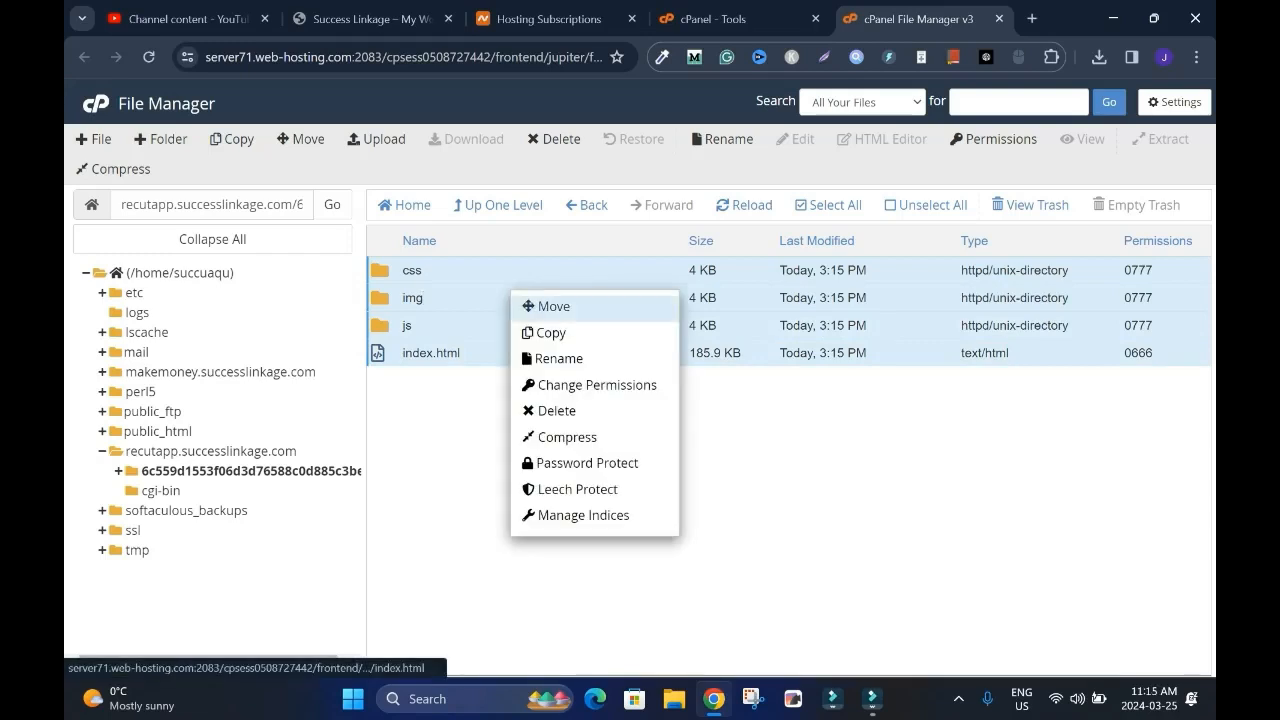
{"action": "left_click", "coordinate": [550, 306]}
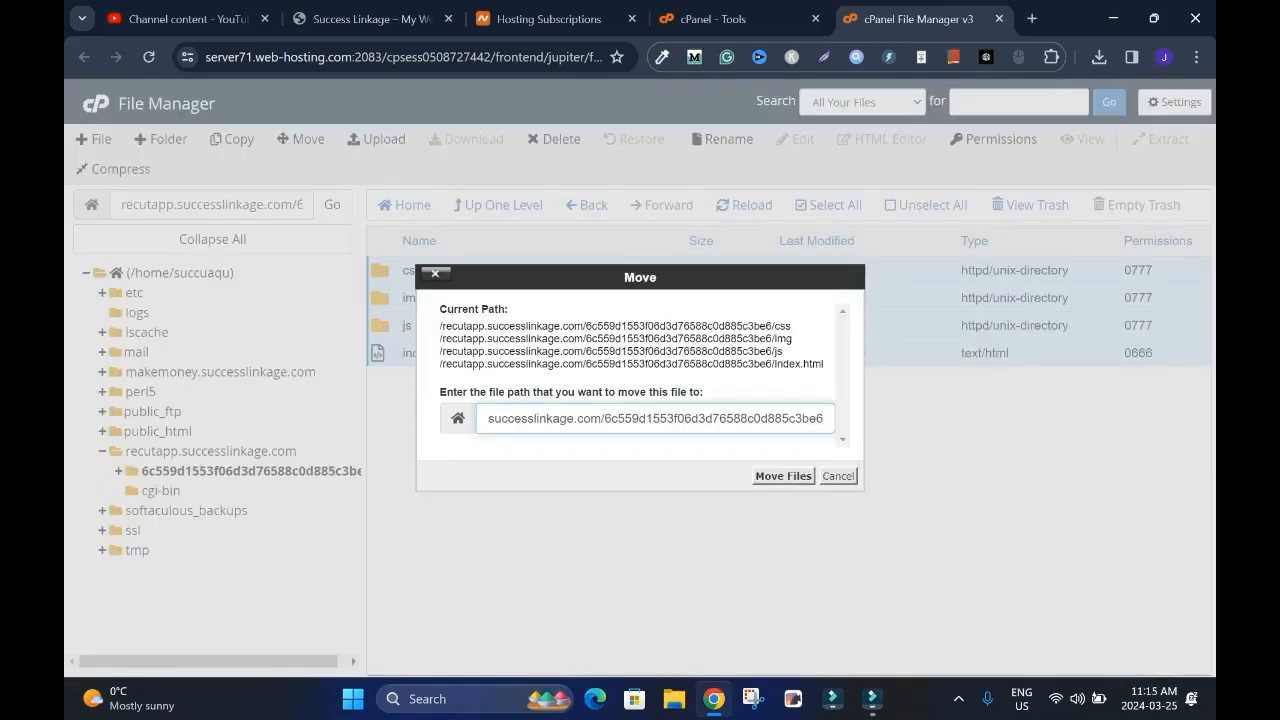
{"action": "left_click_drag", "start_coordinate": [825, 419], "coordinate": [600, 419]}
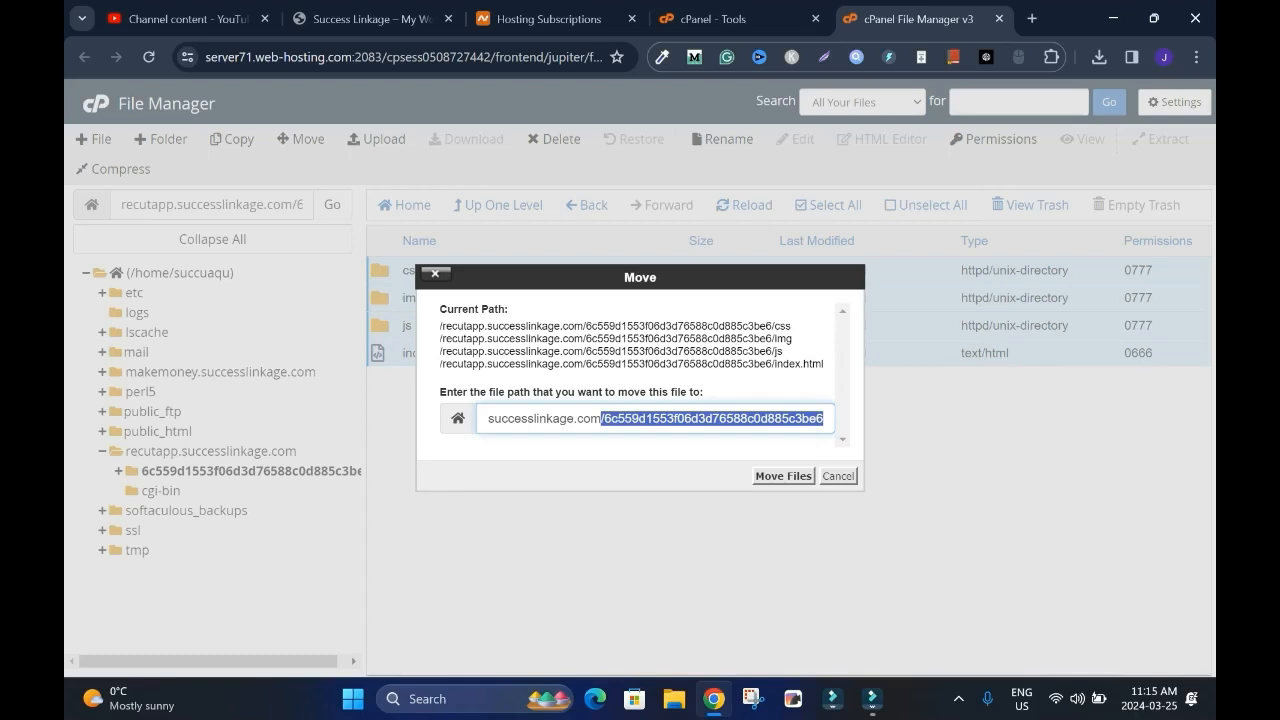
{"action": "key", "text": "BackSpace"}
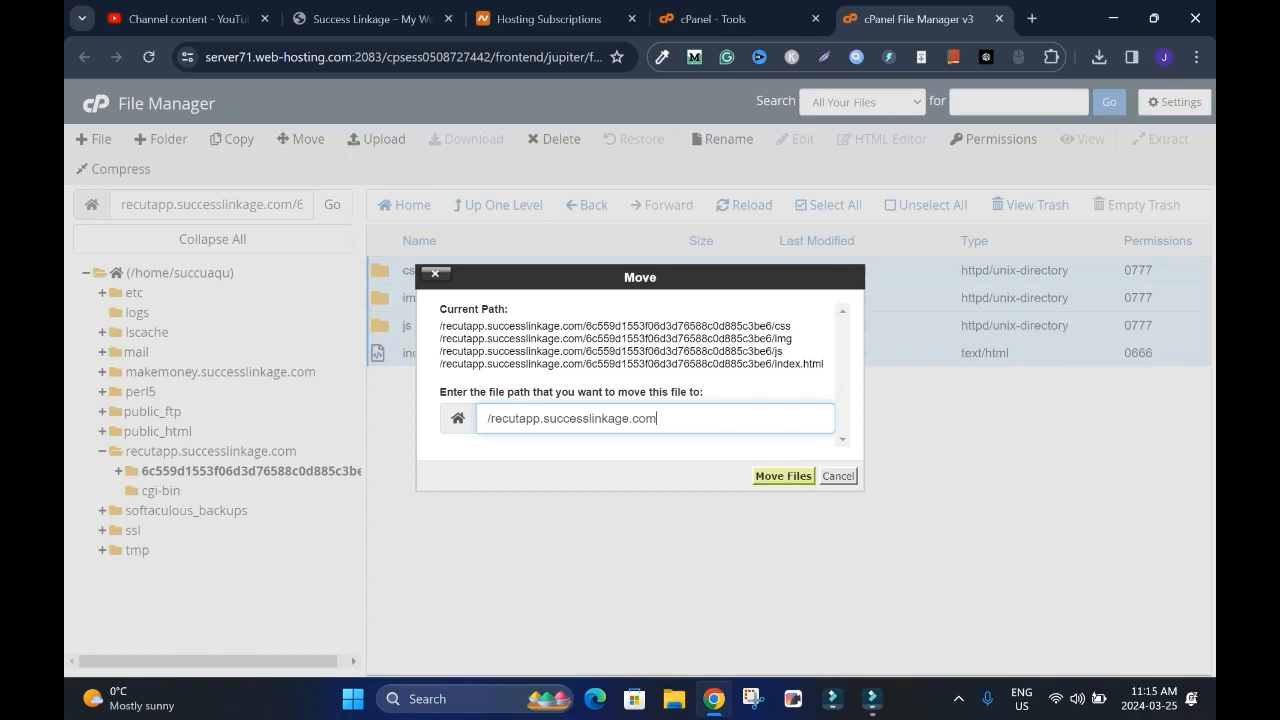
{"action": "left_click", "coordinate": [783, 476]}
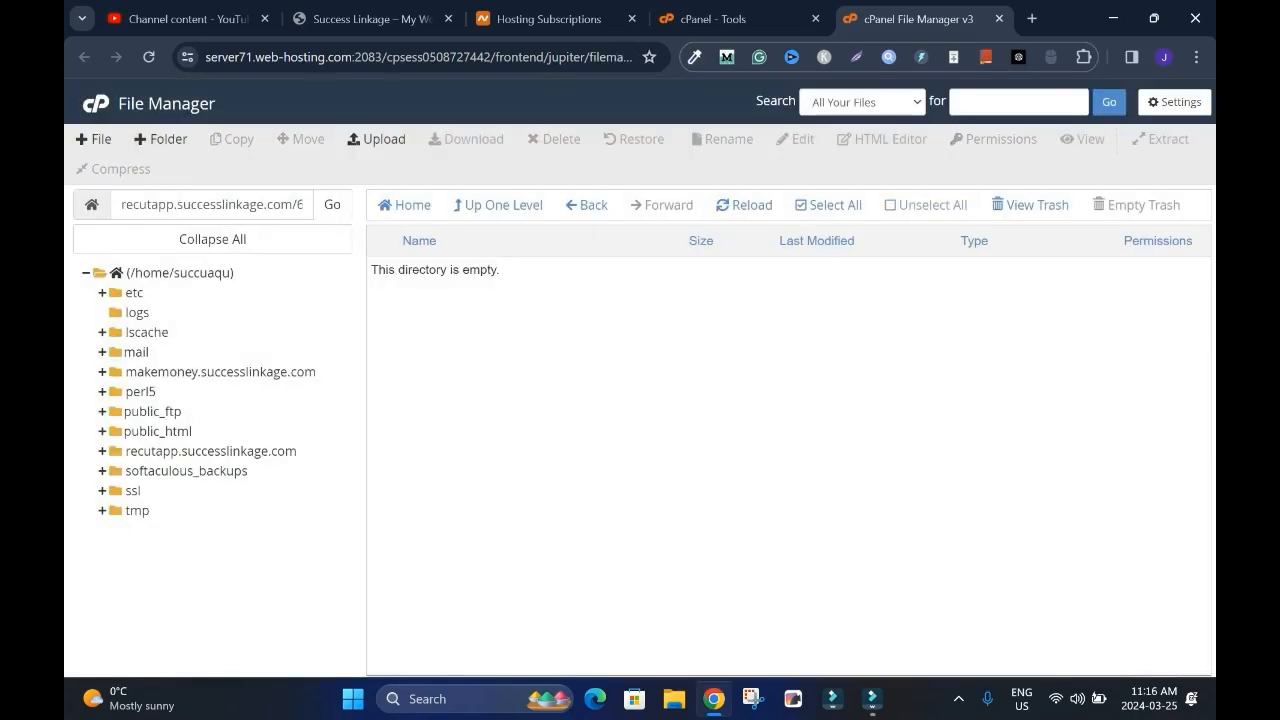
{"action": "left_click", "coordinate": [211, 451]}
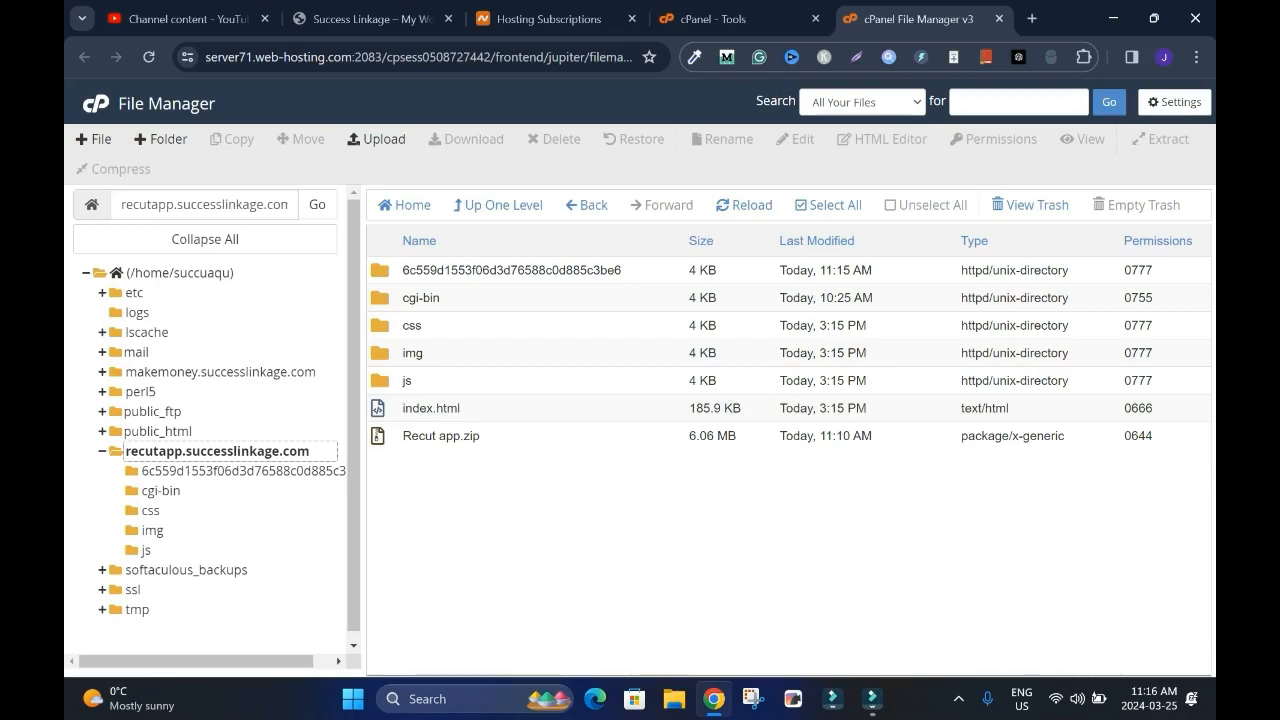
Load recutapp.successlinkage.com in a new browser tab and look through the published landing page.
{"action": "key", "text": "ctrl+t"}
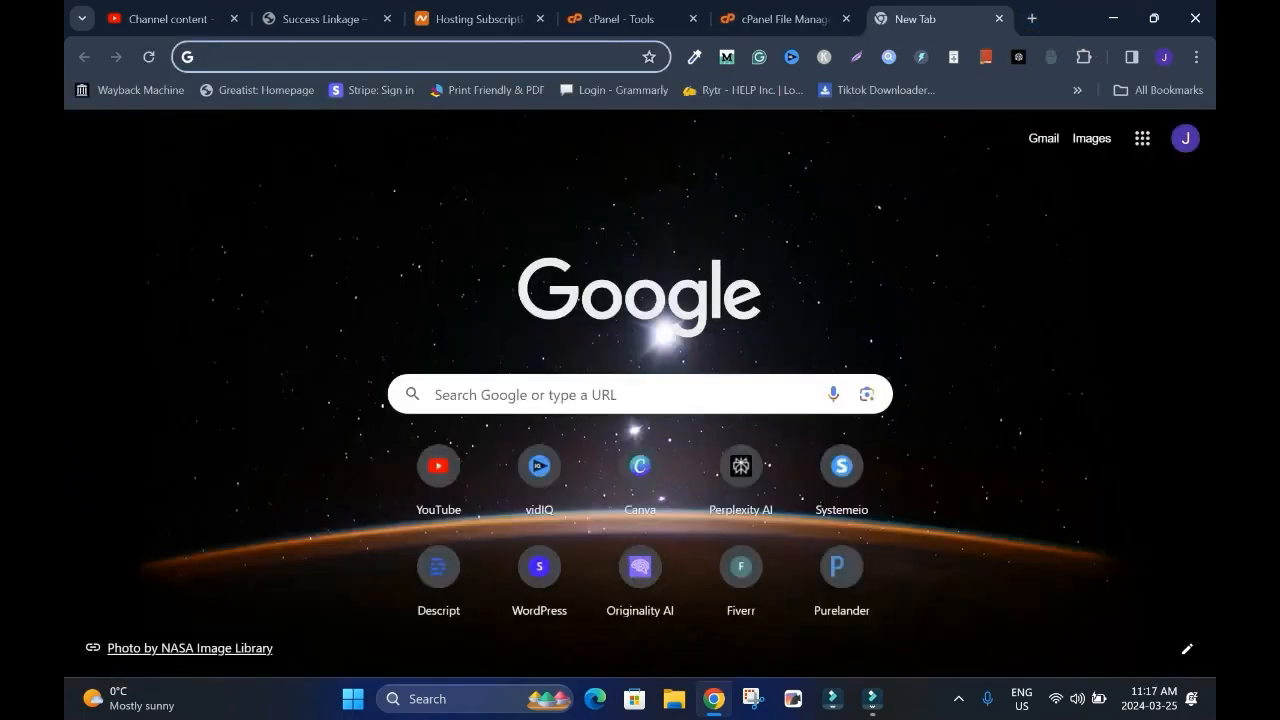
{"action": "type", "text": "recutapp.successlinkage.com"}
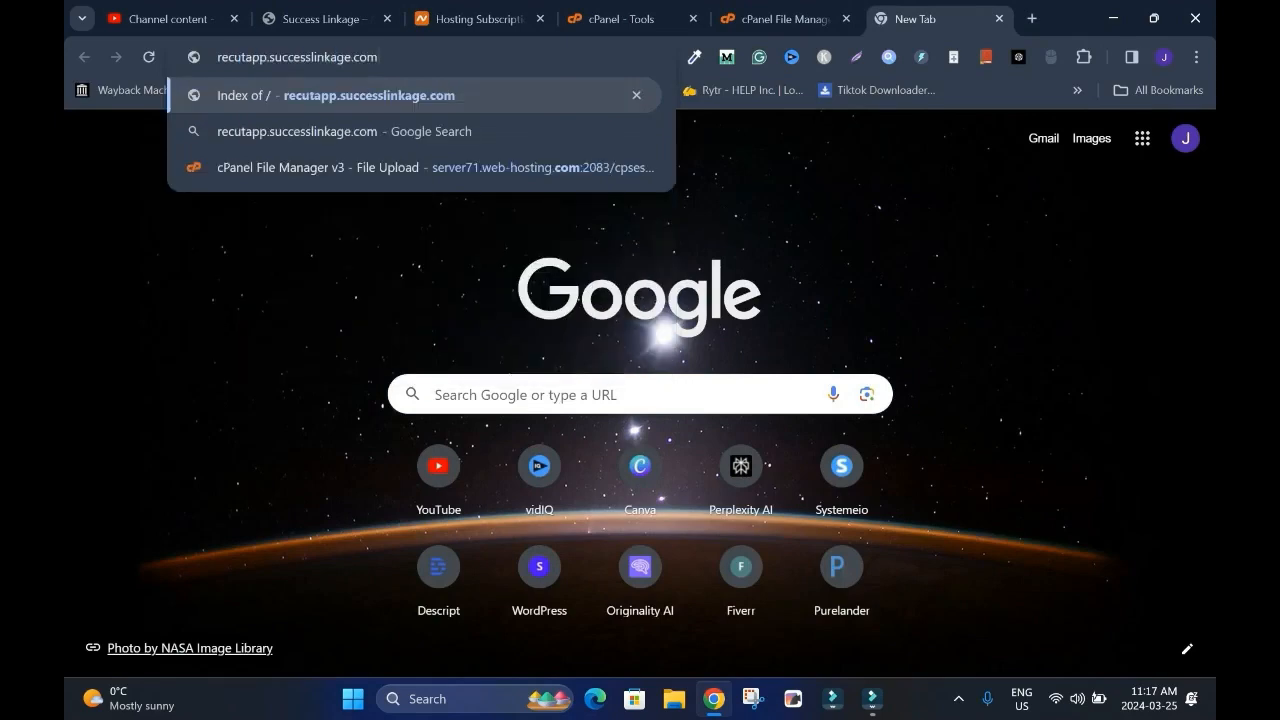
{"action": "key", "text": "Return"}
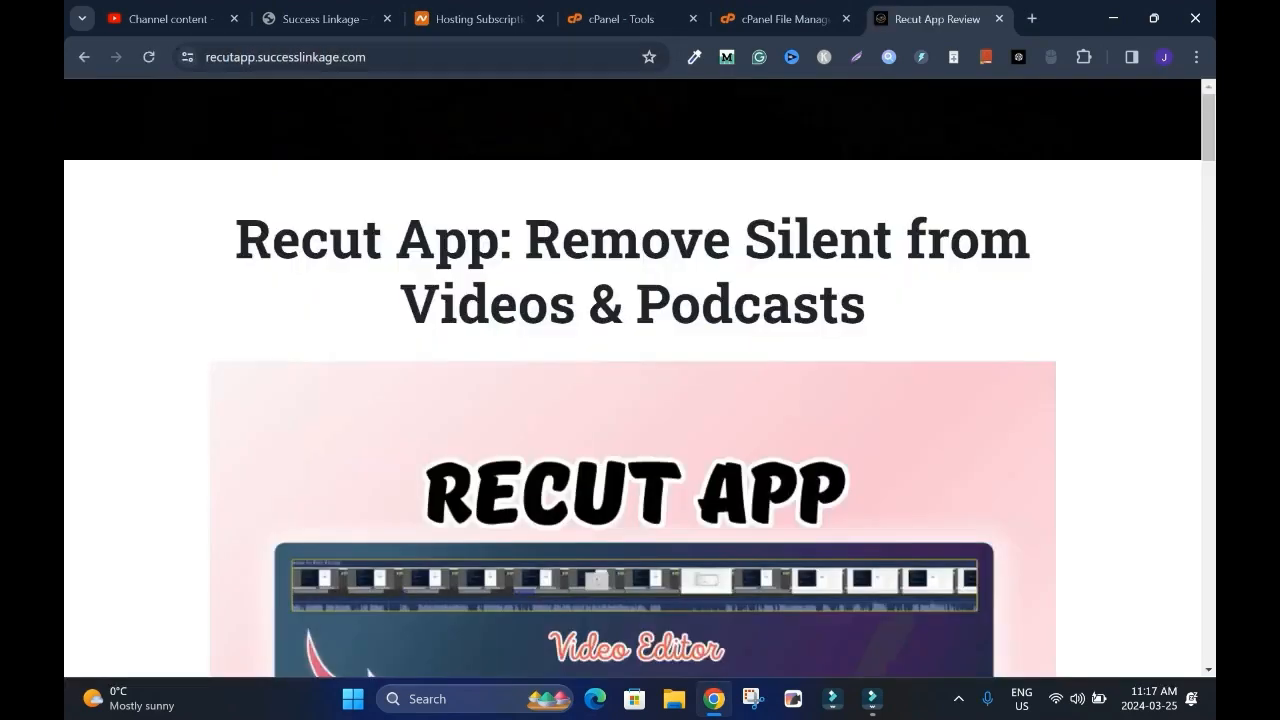
{"action": "scroll", "coordinate": [640, 400], "scroll_direction": "down", "scroll_amount": 5}
{"action": "scroll", "coordinate": [640, 400], "scroll_direction": "down", "scroll_amount": 20}
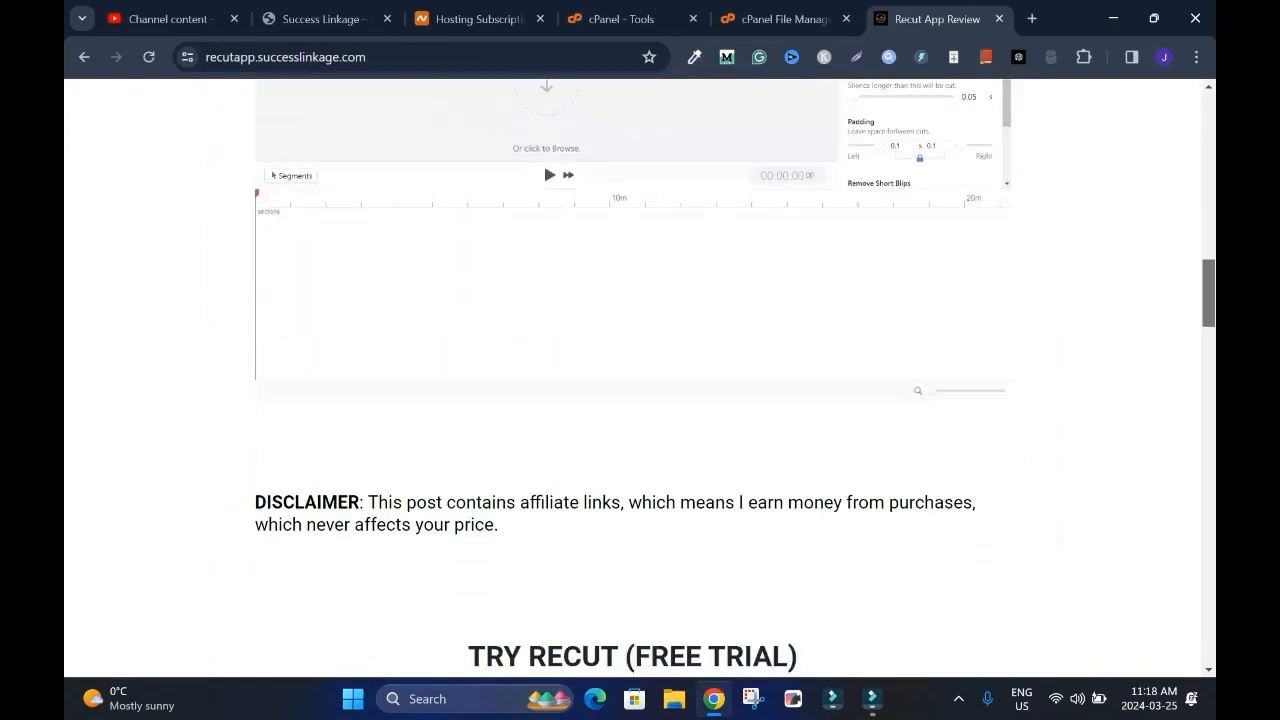
{"action": "scroll", "coordinate": [640, 400], "scroll_direction": "down", "scroll_amount": 5}
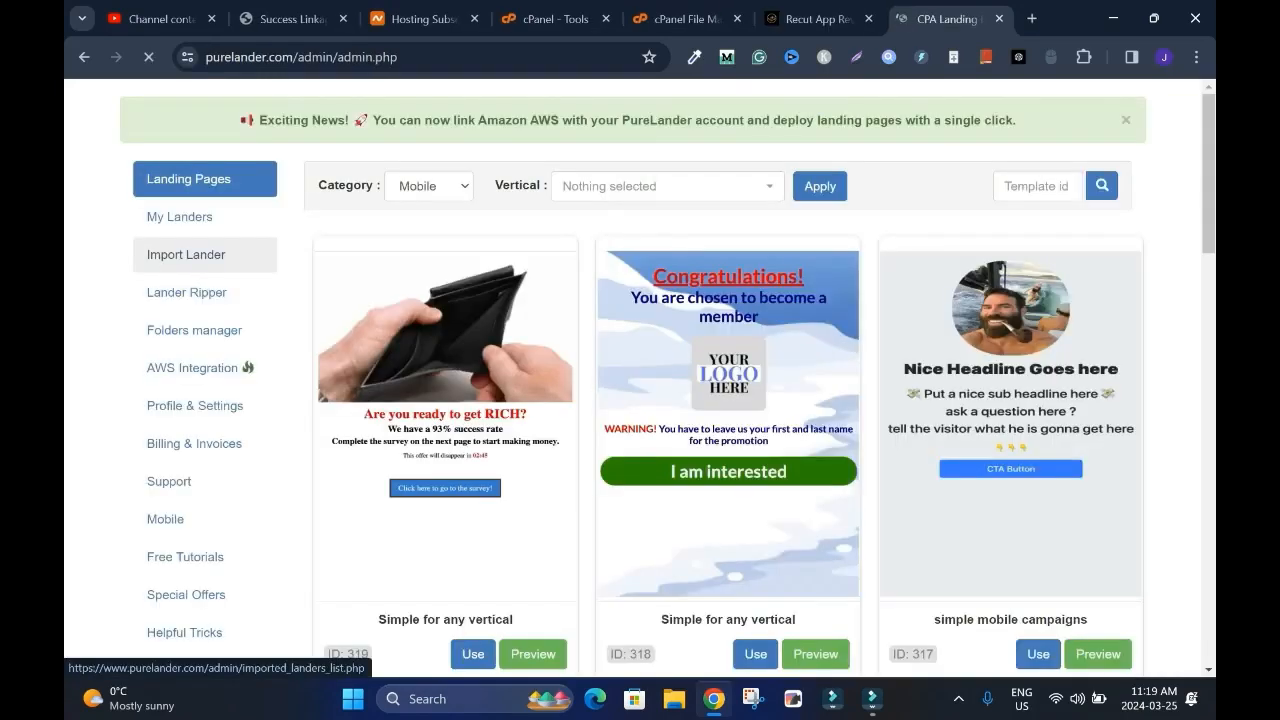
Open the Recut App lander from the Video & Podcast folder for editing and place the cursor below the closing discount code line.
{"action": "left_click", "coordinate": [180, 216]}
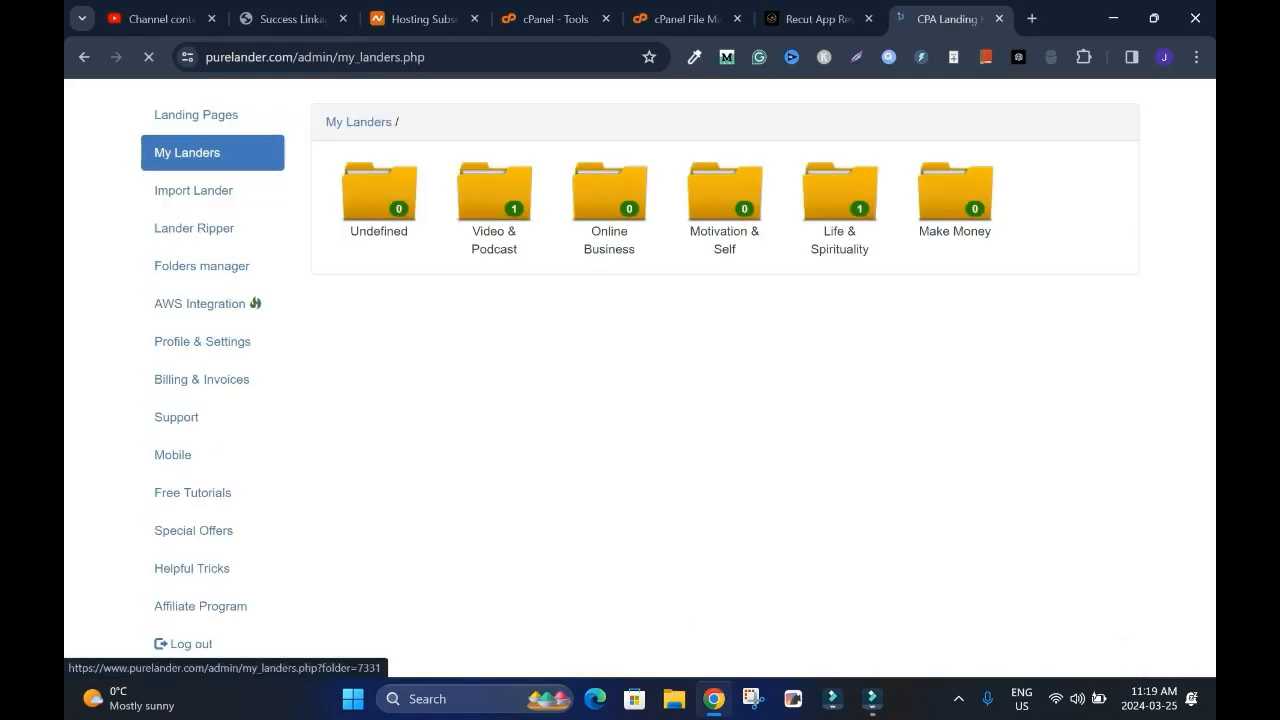
{"action": "left_click", "coordinate": [494, 195]}
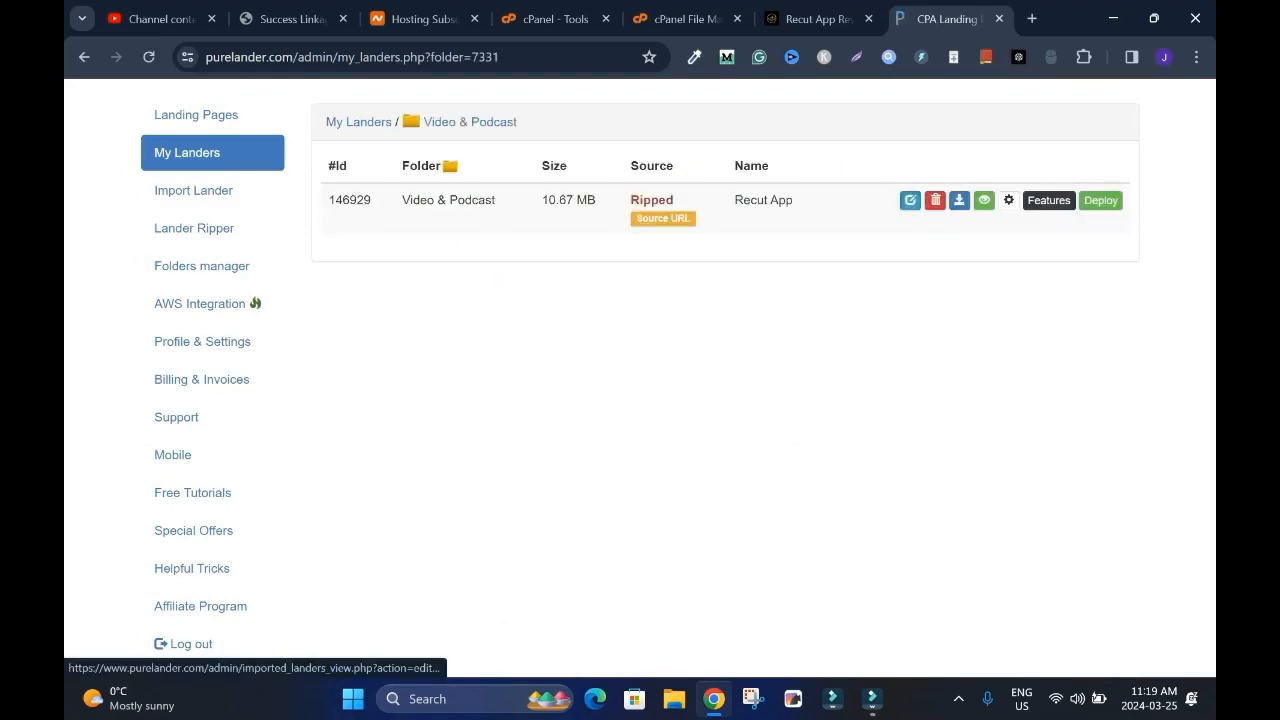
{"action": "left_click", "coordinate": [910, 200]}
{"action": "scroll", "coordinate": [633, 418], "scroll_direction": "down", "scroll_amount": 6}
{"action": "scroll", "coordinate": [633, 418], "scroll_direction": "down", "scroll_amount": 20}
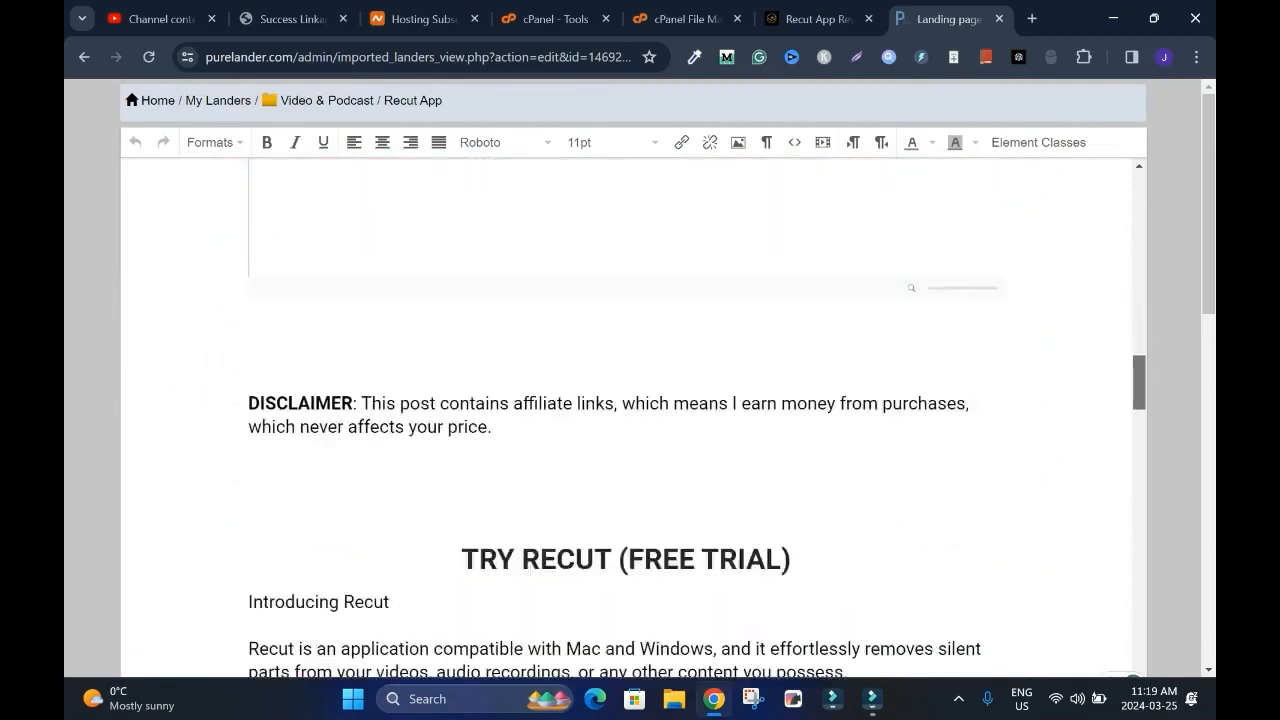
{"action": "scroll", "coordinate": [633, 418], "scroll_direction": "down", "scroll_amount": 6}
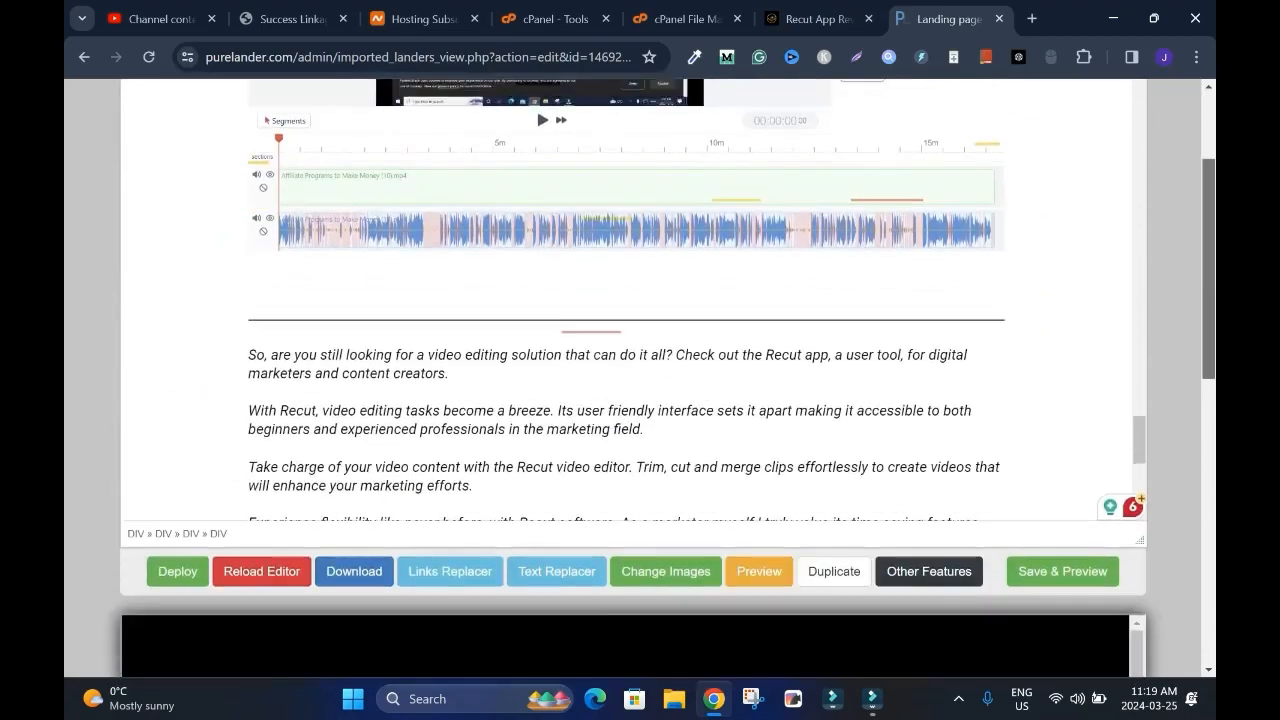
{"action": "left_click", "coordinate": [626, 338]}
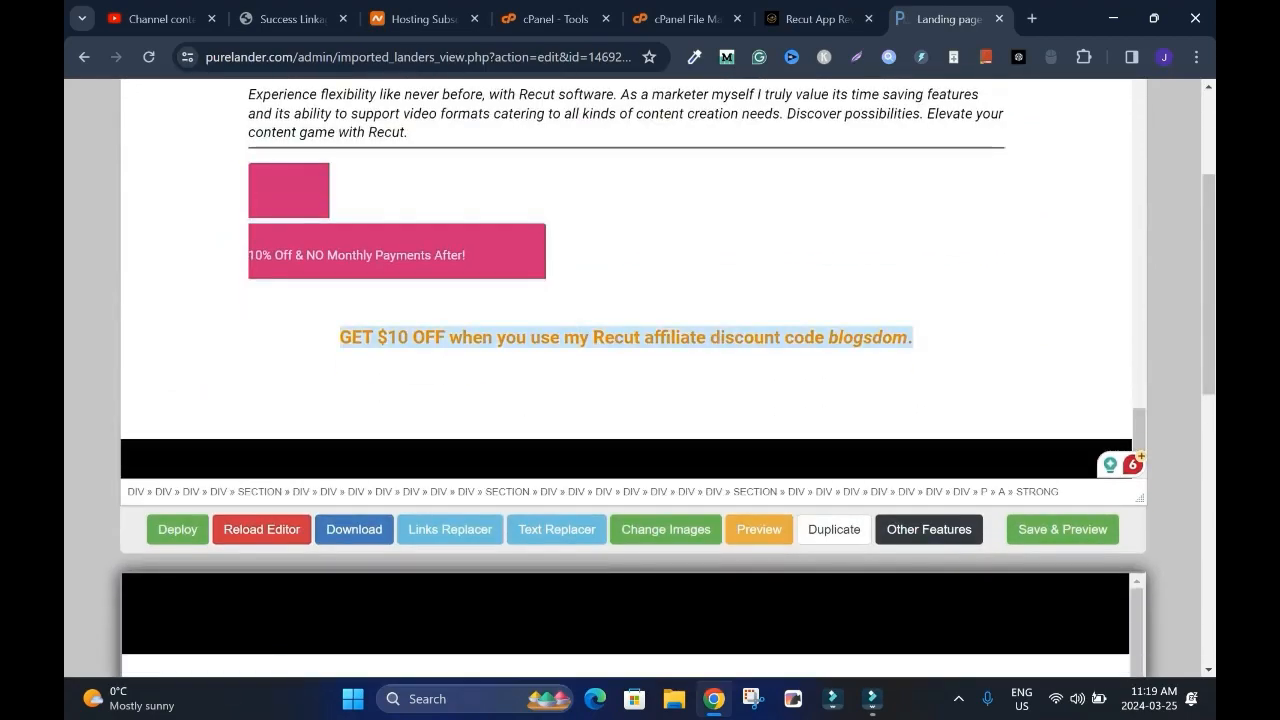
{"action": "left_click", "coordinate": [626, 383]}
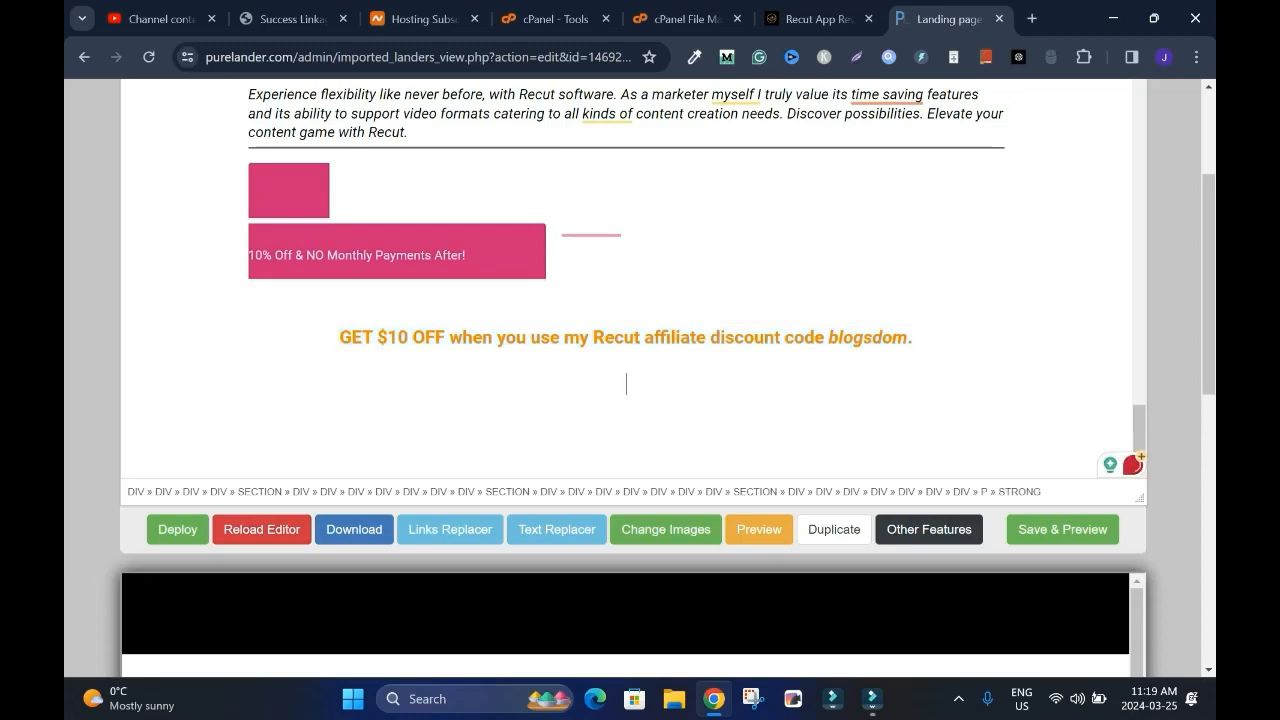
Copy the copyright line and the Disclaimer, Privacy Policy and Terms & Conditions links from the footer of successlinkage.com.
{"action": "left_click", "coordinate": [290, 19]}
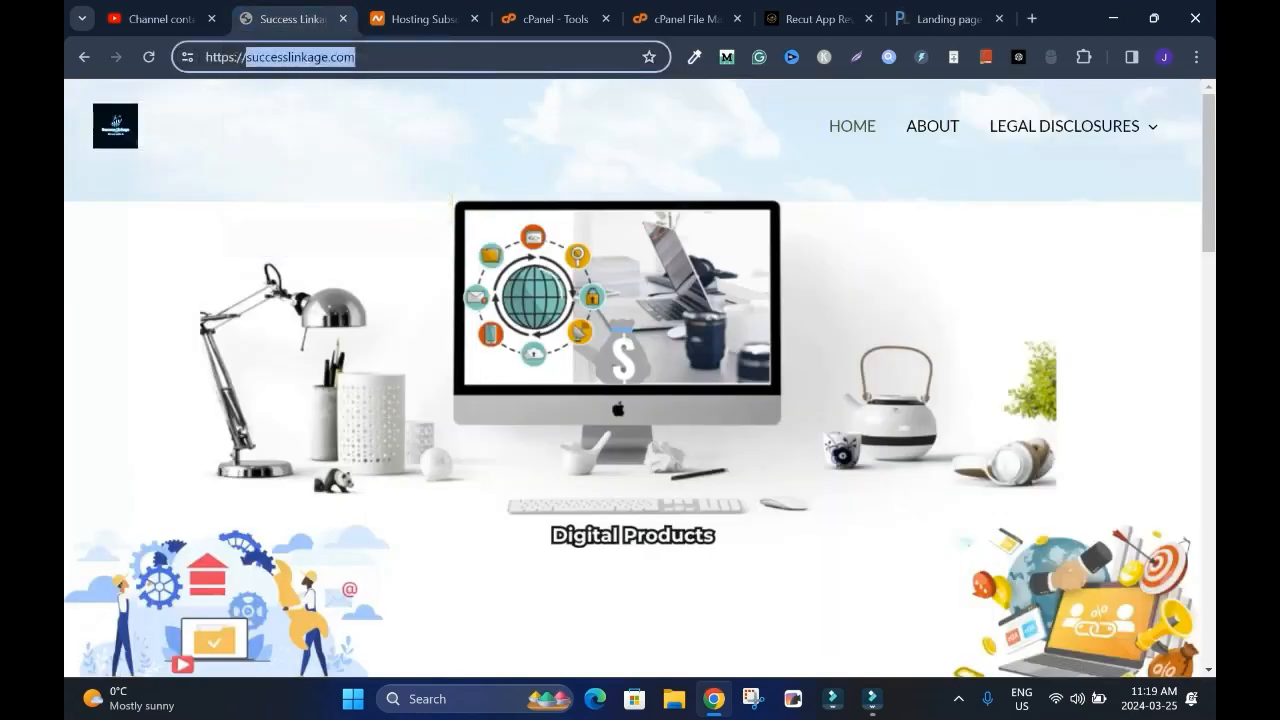
{"action": "scroll", "coordinate": [632, 400], "scroll_direction": "down", "scroll_amount": 10}
{"action": "left_click_drag", "start_coordinate": [887, 607], "coordinate": [1137, 633]}
{"action": "key", "text": "ctrl+c"}
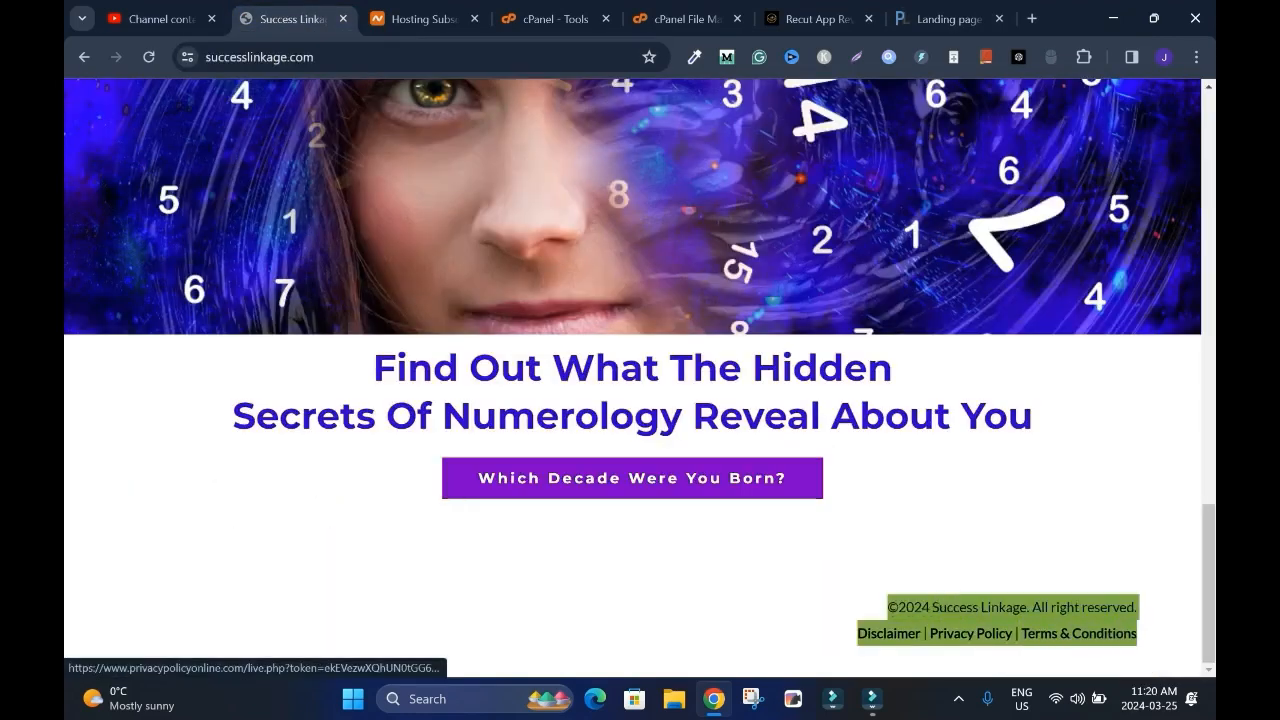
{"action": "right_click", "coordinate": [664, 320]}
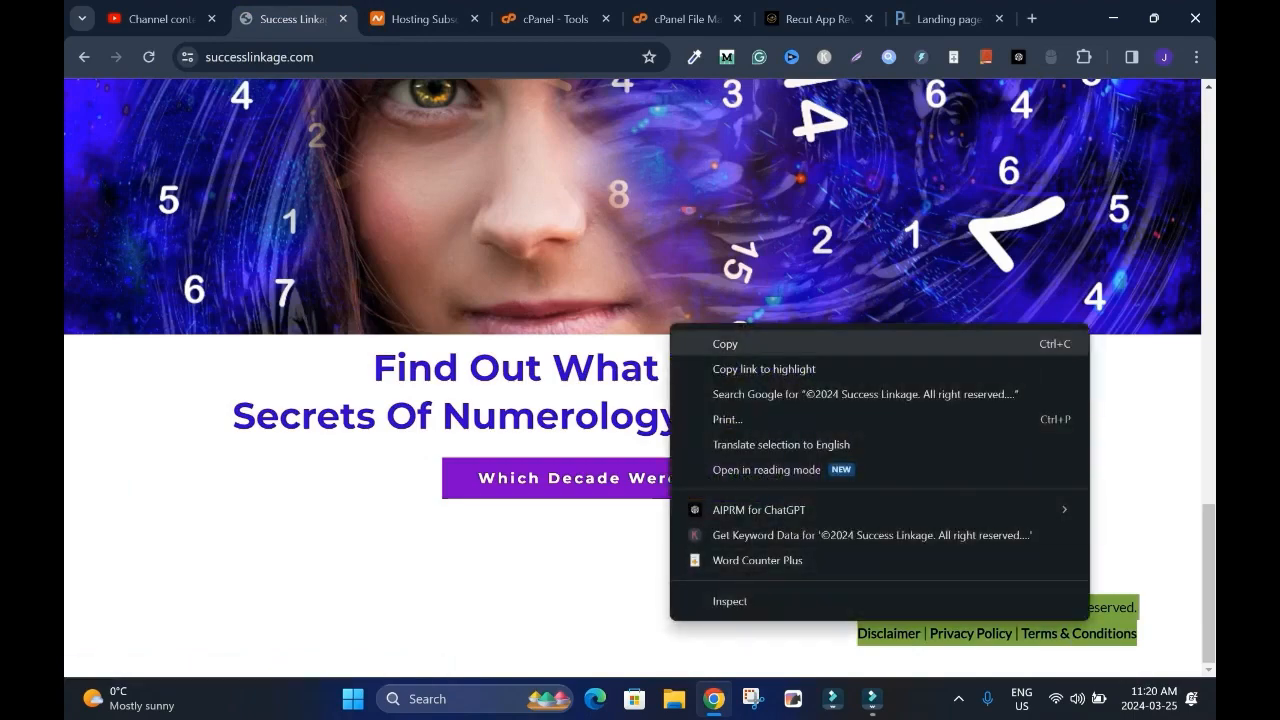
{"action": "left_click", "coordinate": [700, 345]}
Paste the copied copyright and legal links at the end of the Recut App lander and save the lander.
{"action": "left_click", "coordinate": [940, 19]}
{"action": "right_click", "coordinate": [629, 430]}
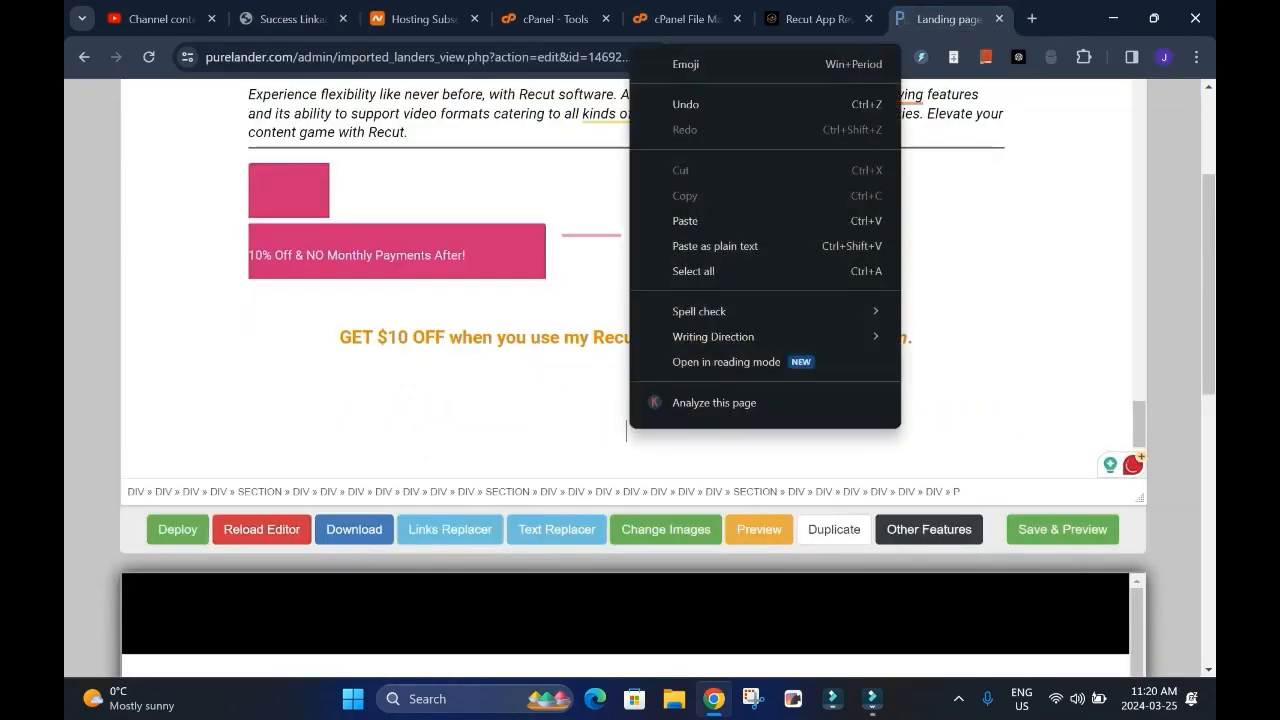
{"action": "left_click", "coordinate": [685, 220]}
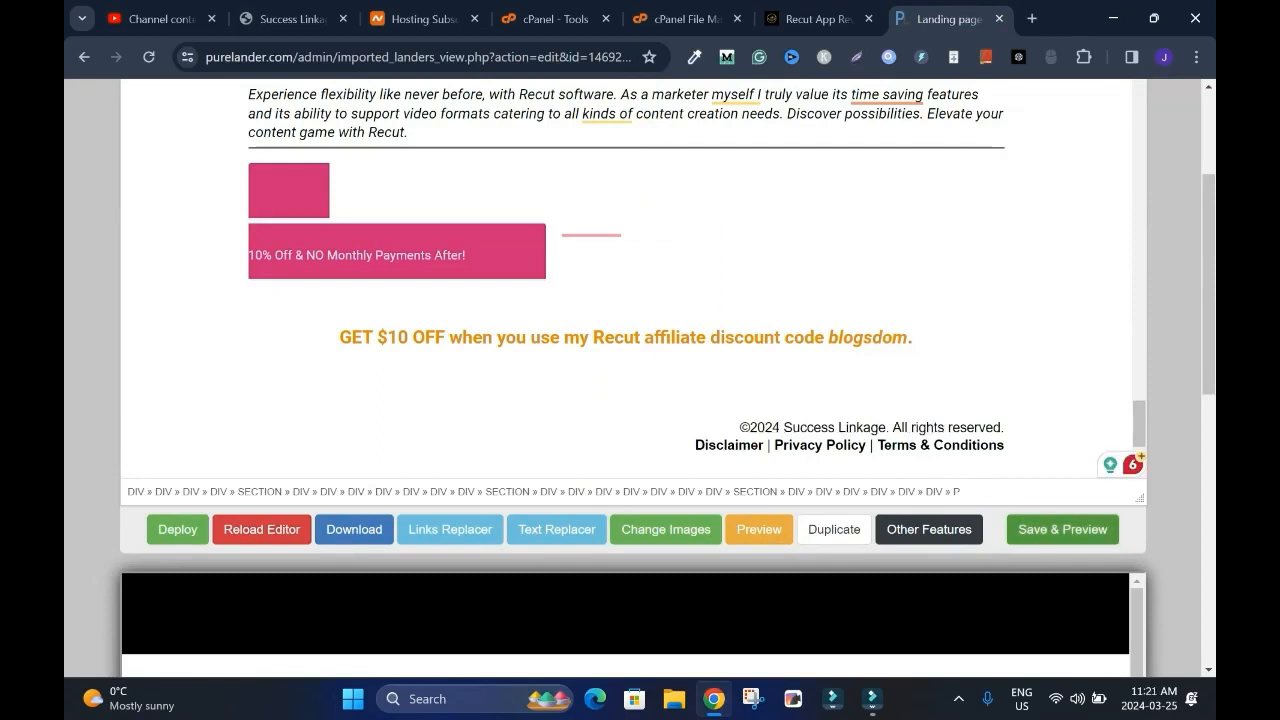
{"action": "left_click", "coordinate": [1062, 530]}
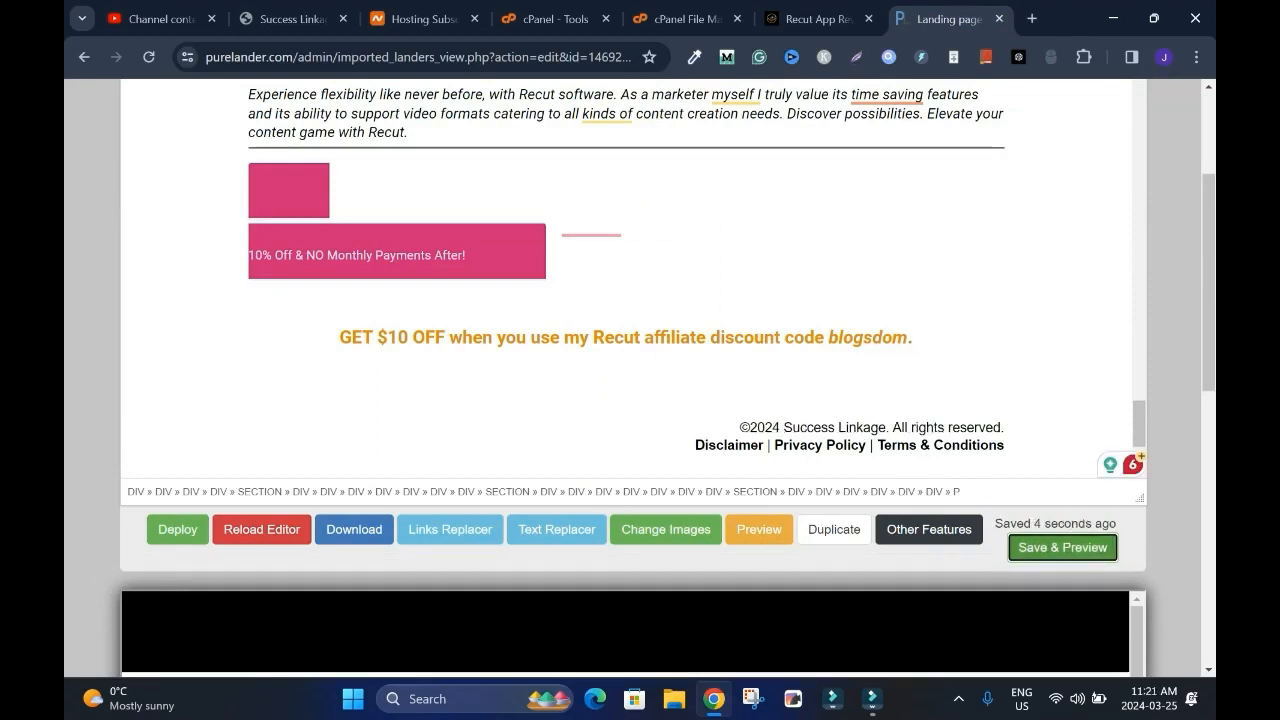
Look through the published landing page at recutapp.successlinkage.com, examining its banner, offer text, call-to-action buttons and free trial section.
{"action": "left_click", "coordinate": [818, 19]}
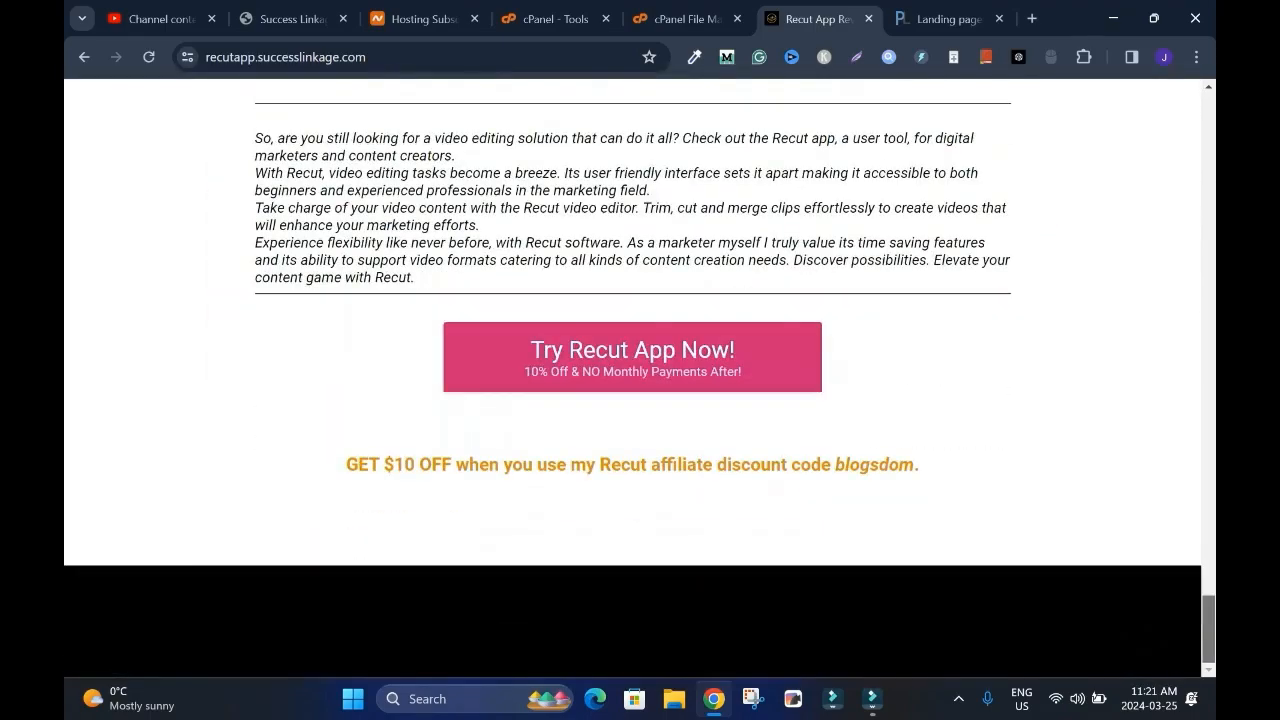
{"action": "scroll", "coordinate": [640, 370], "scroll_direction": "up", "scroll_amount": 2}
{"action": "left_click_drag", "start_coordinate": [1209, 601], "coordinate": [1209, 127]}
{"action": "key", "text": "ctrl+Tab"}
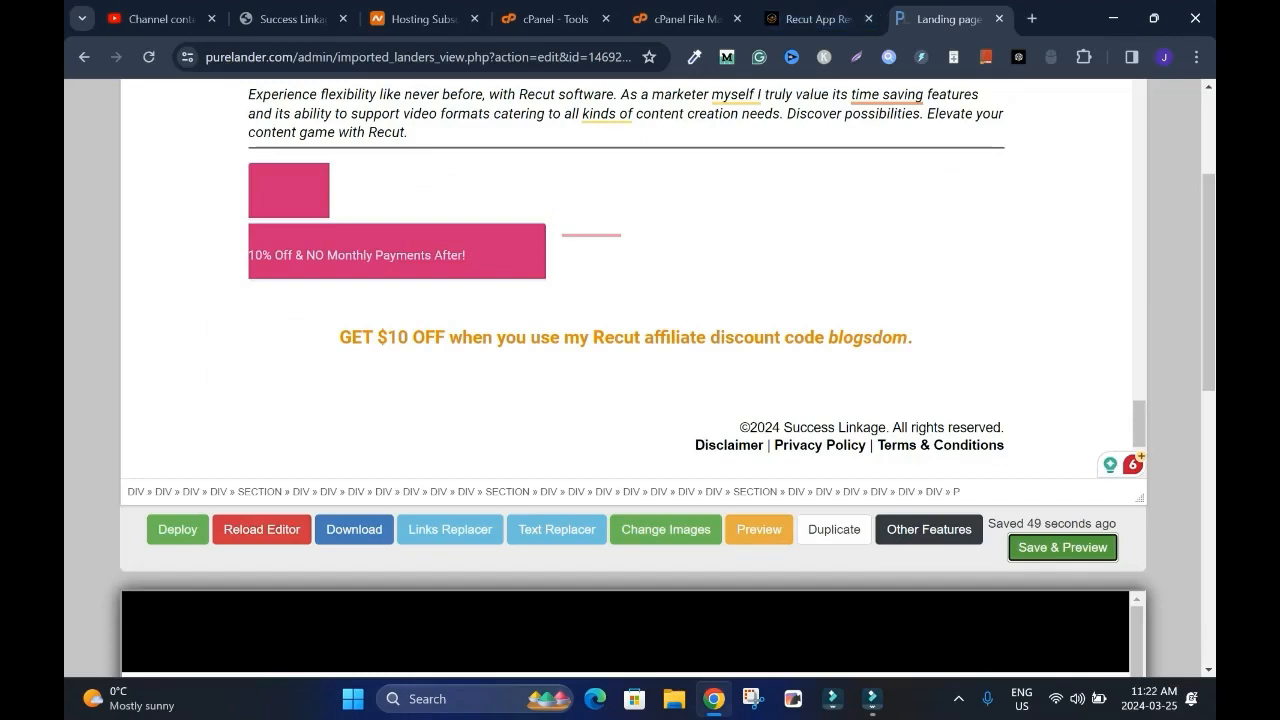
{"action": "left_click", "coordinate": [687, 19]}
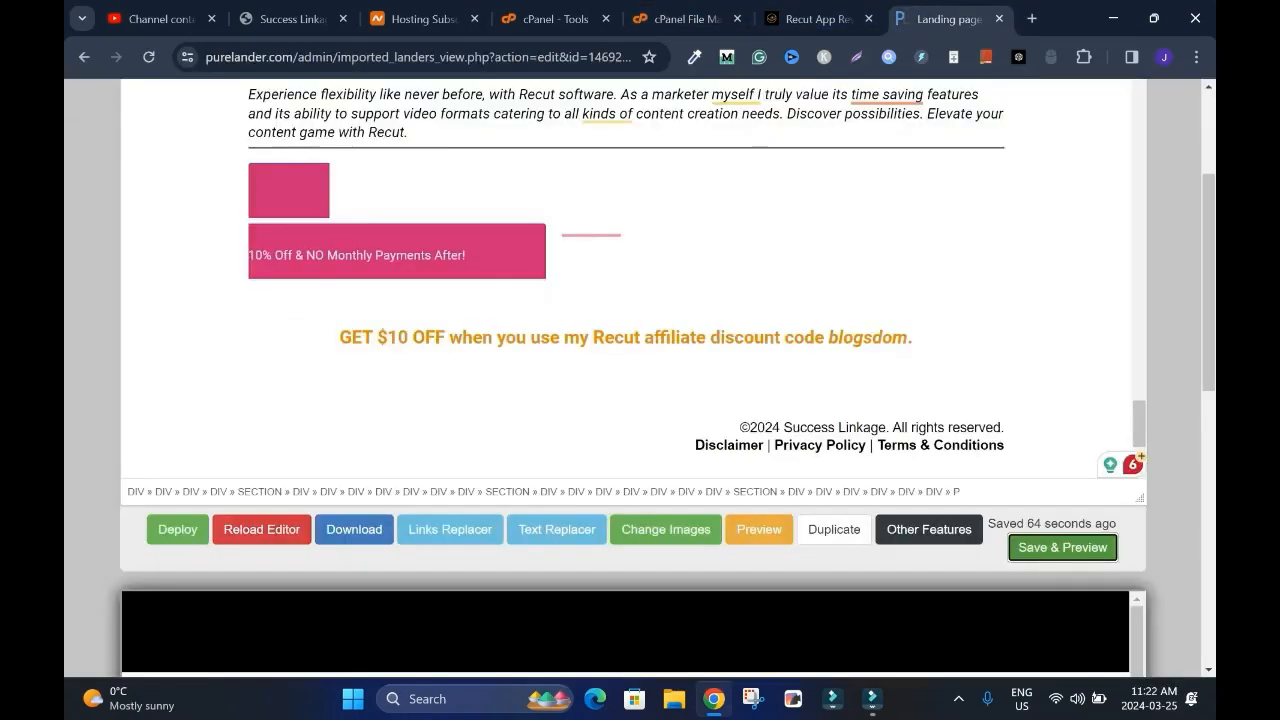
{"action": "key", "text": "ctrl+shift+Tab"}
{"action": "scroll", "coordinate": [640, 400], "scroll_direction": "down", "scroll_amount": 2}
{"action": "scroll", "coordinate": [640, 400], "scroll_direction": "down", "scroll_amount": 6}
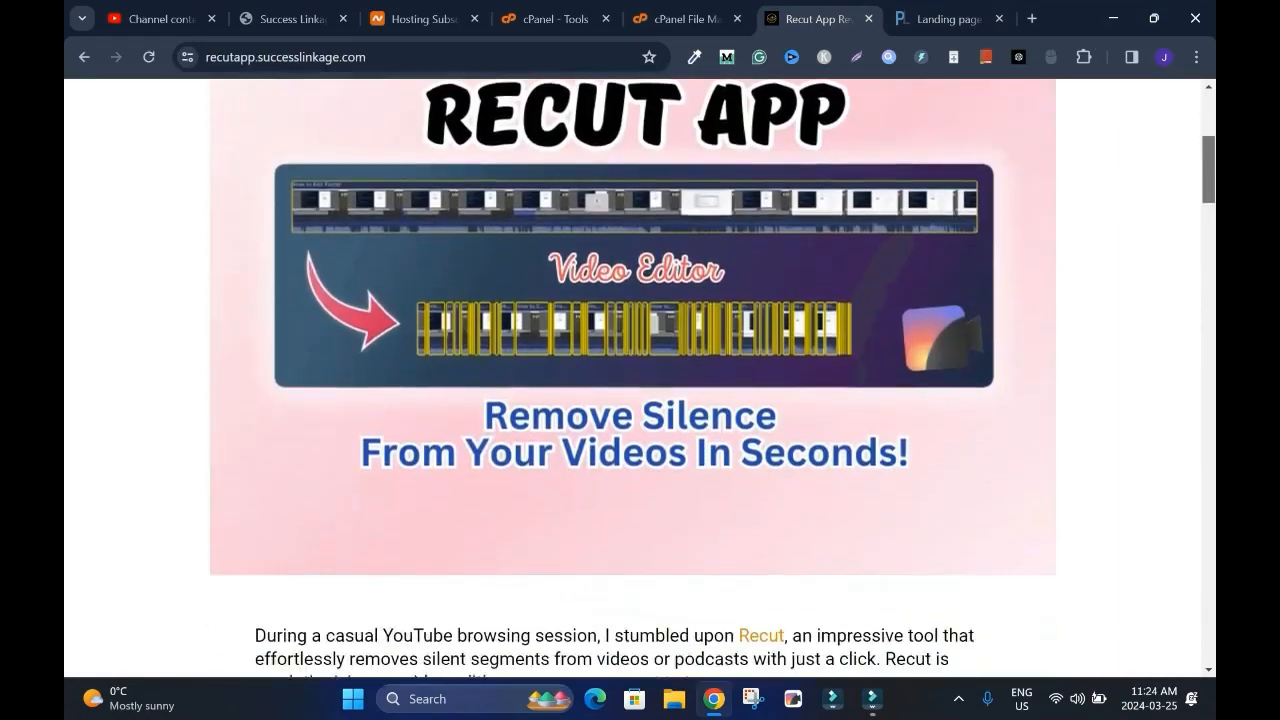
{"action": "scroll", "coordinate": [640, 400], "scroll_direction": "down", "scroll_amount": 8}
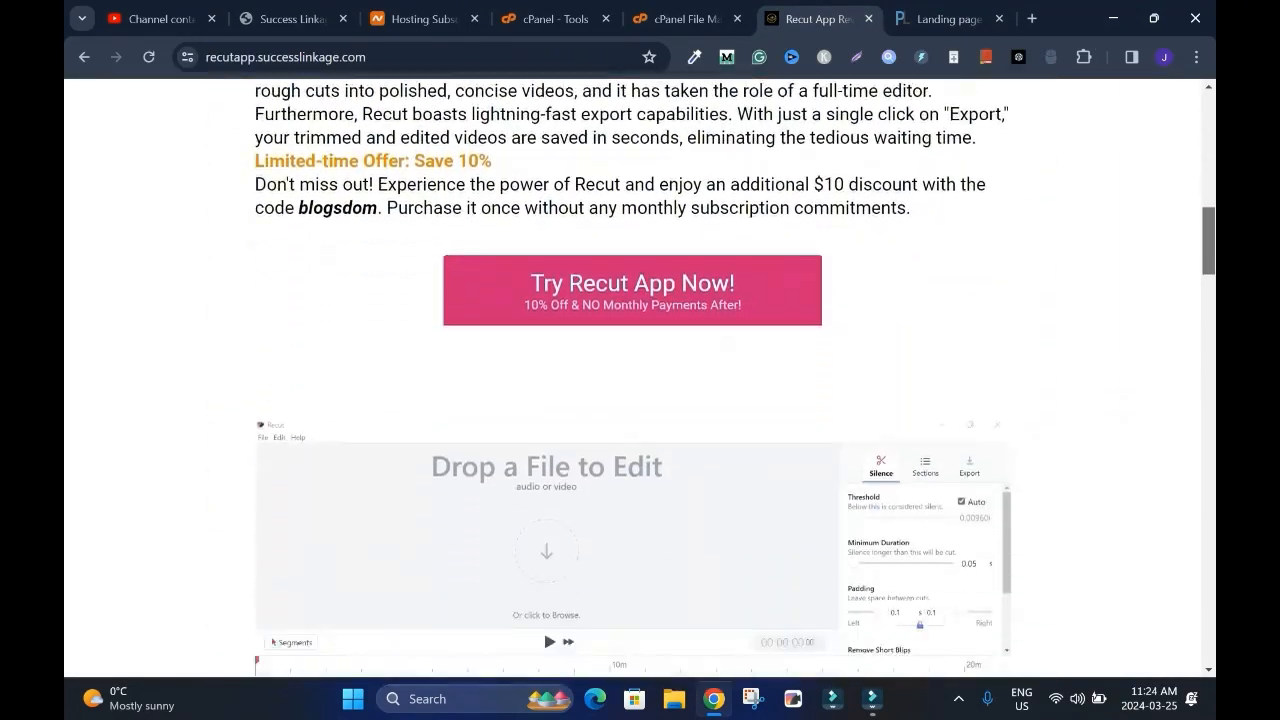
{"action": "scroll", "coordinate": [640, 400], "scroll_direction": "down", "scroll_amount": 1}
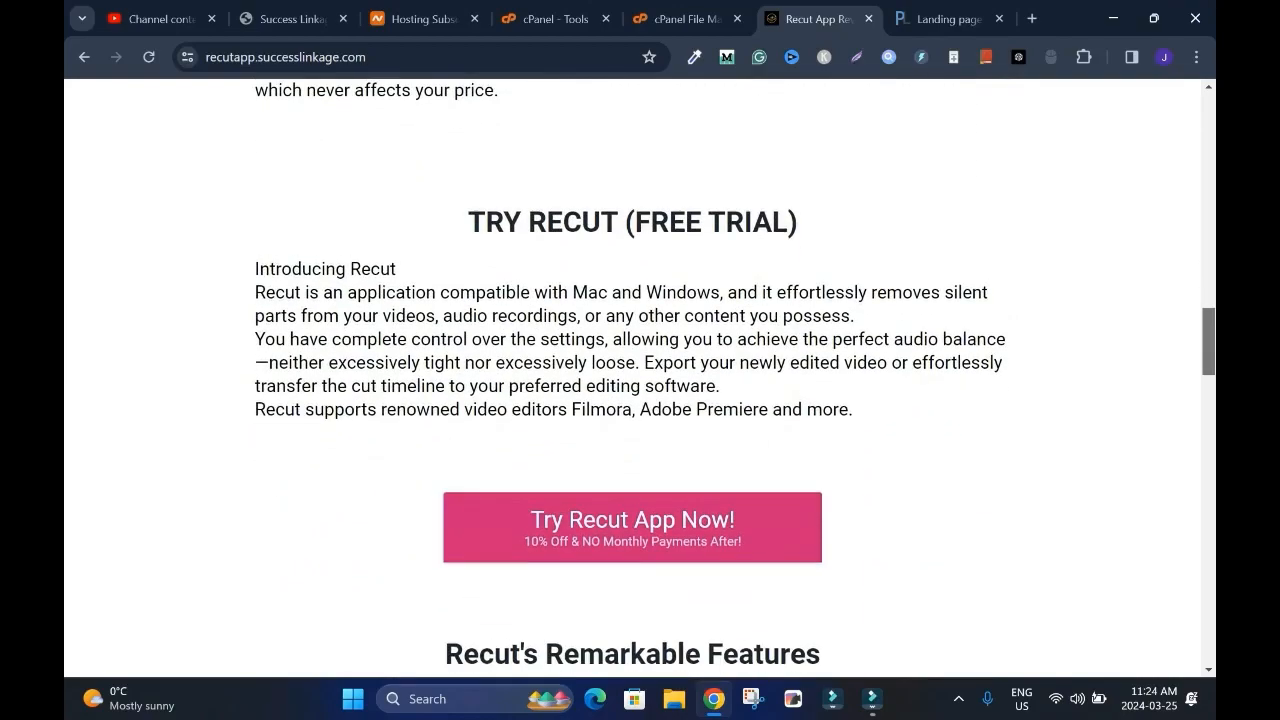